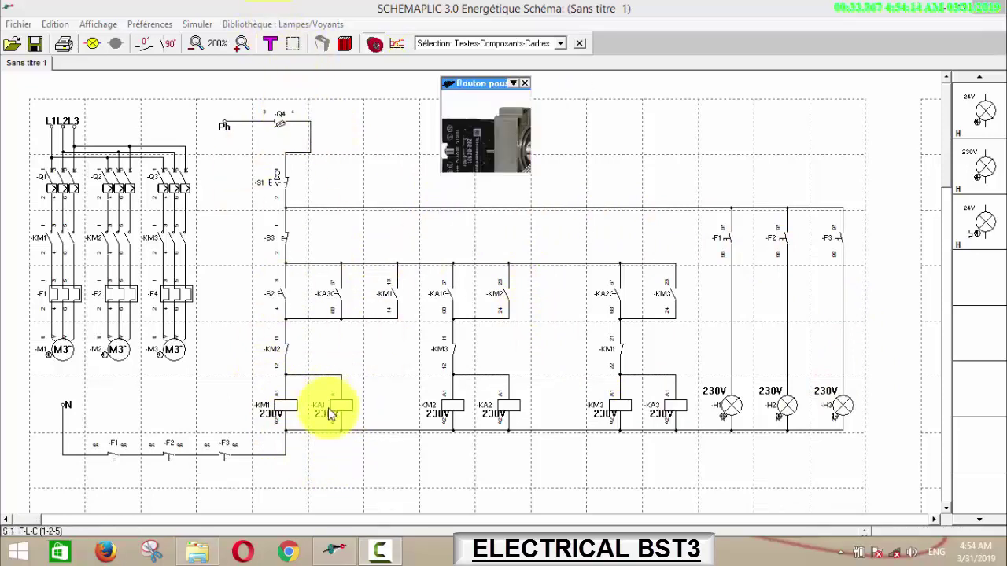
- Examine the properties of the KA1 and KM1 coils in the control circuit
{"action": "left_click", "coordinate": [164, 49]}
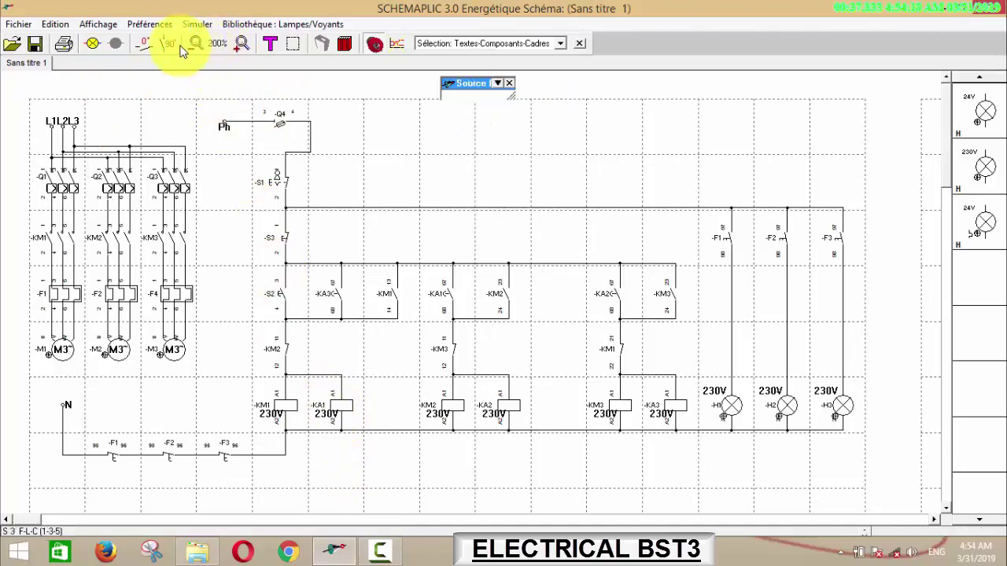
{"action": "left_click", "coordinate": [234, 45]}
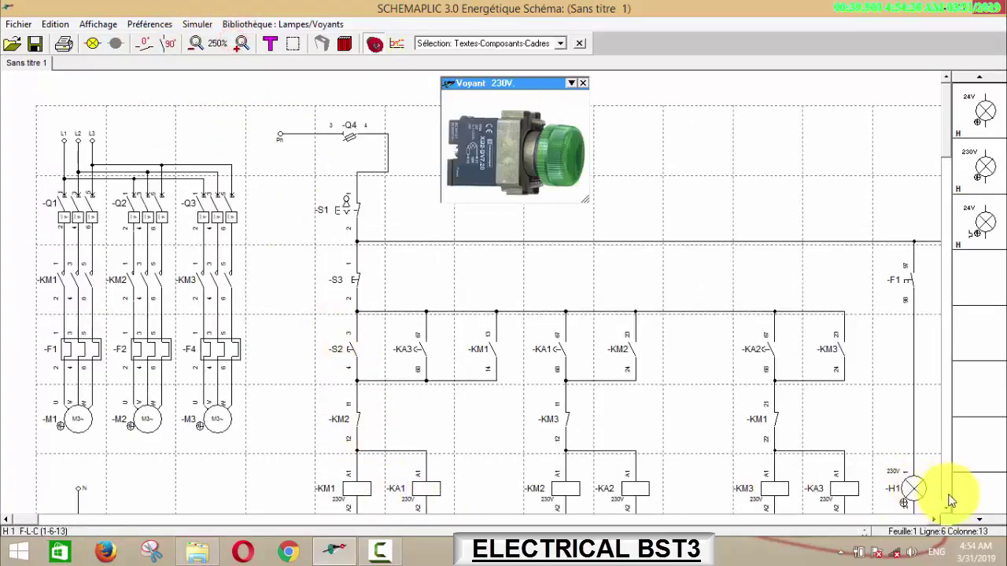
{"action": "left_click", "coordinate": [422, 420]}
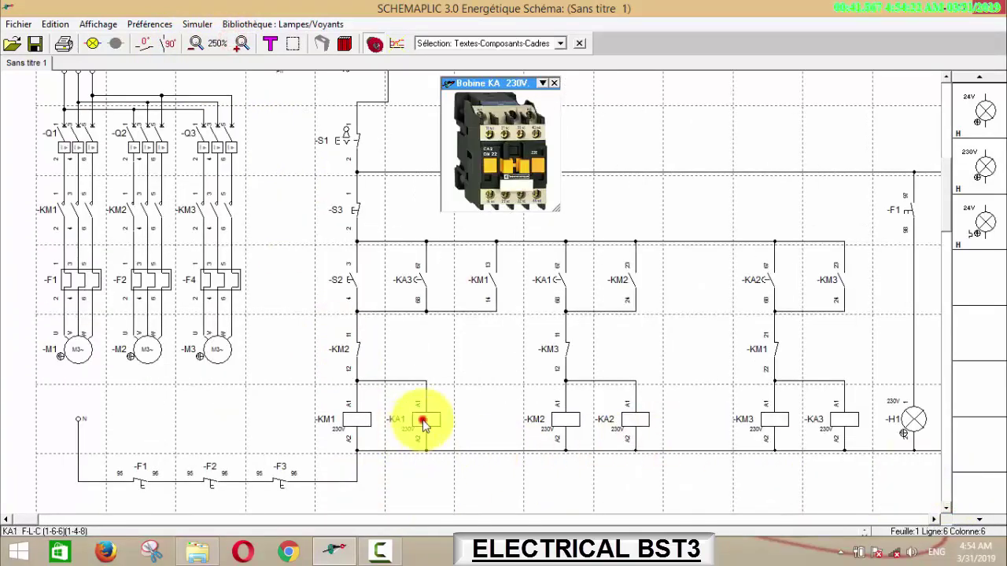
{"action": "double_click", "coordinate": [421, 424]}
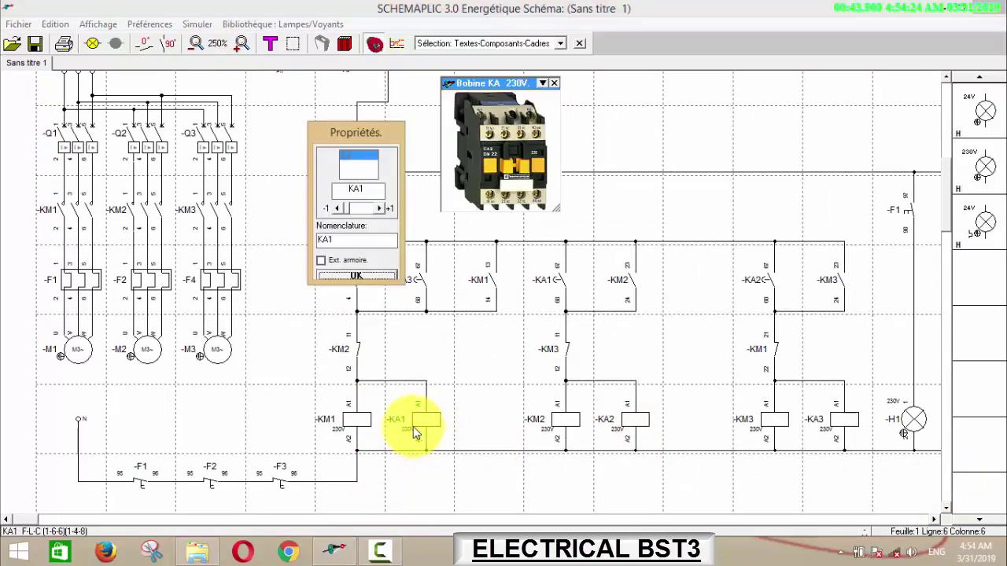
{"action": "left_click", "coordinate": [360, 274]}
{"action": "left_click", "coordinate": [346, 431]}
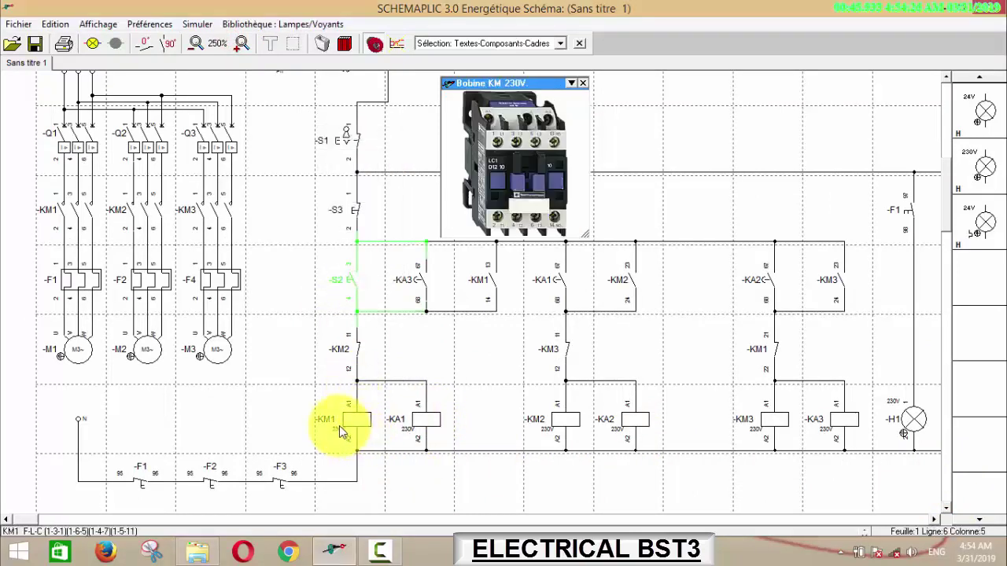
{"action": "double_click", "coordinate": [339, 425]}
{"action": "left_click", "coordinate": [372, 279]}
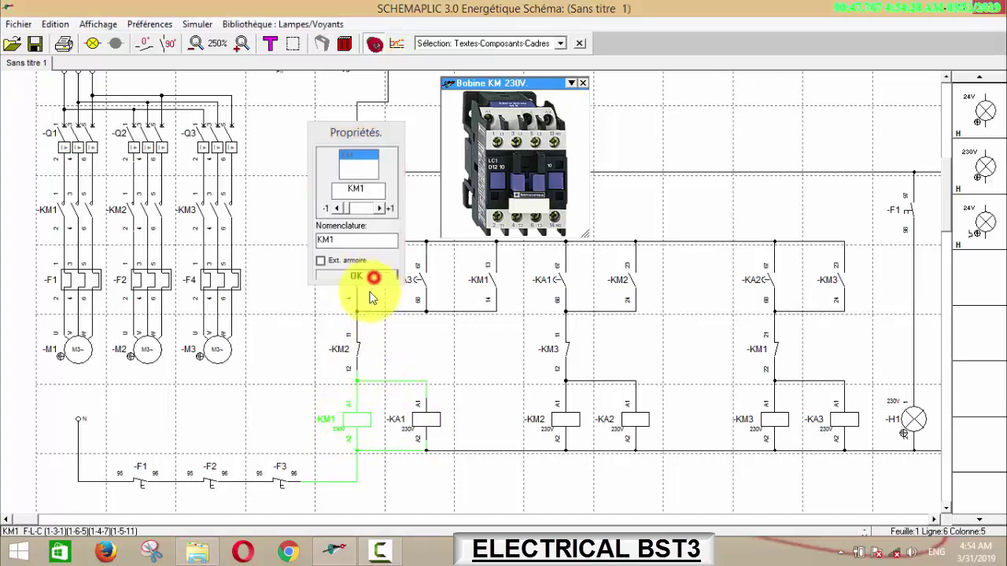
{"action": "left_click", "coordinate": [347, 431]}
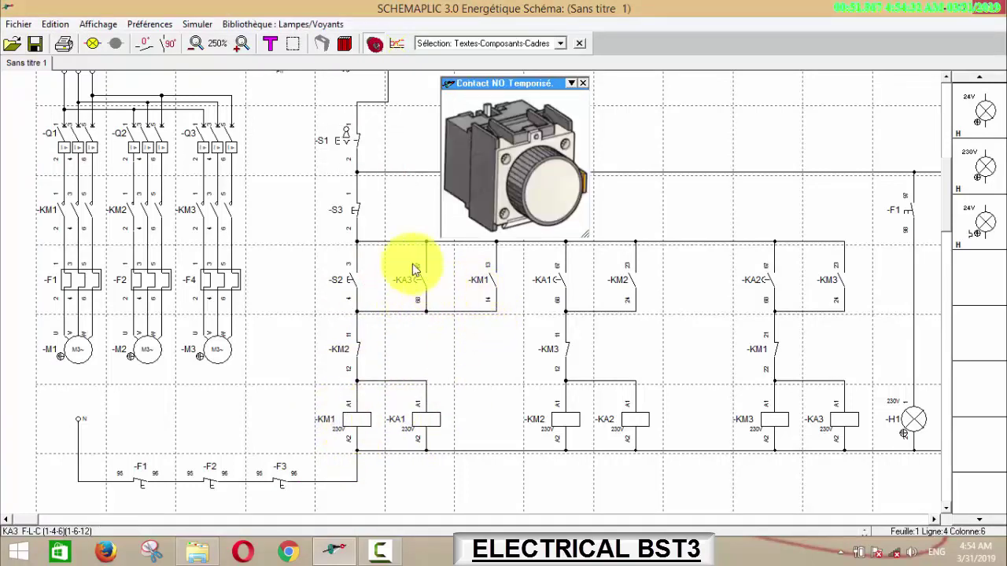
{"action": "left_click", "coordinate": [200, 45]}
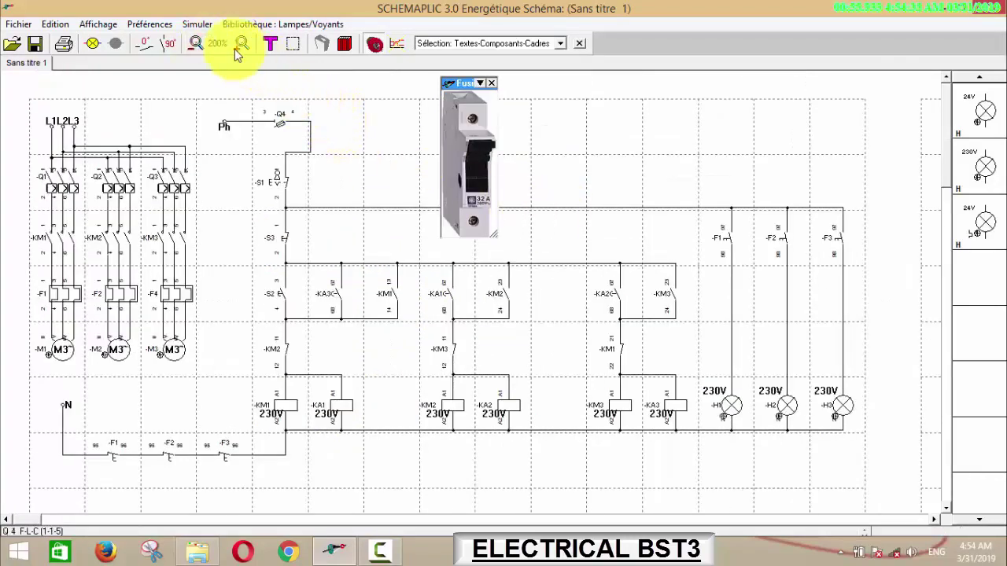
- Start the simulation and close fuse switch Q4 and the motor breakers Q1, Q2 and Q3
{"action": "left_click", "coordinate": [103, 45]}
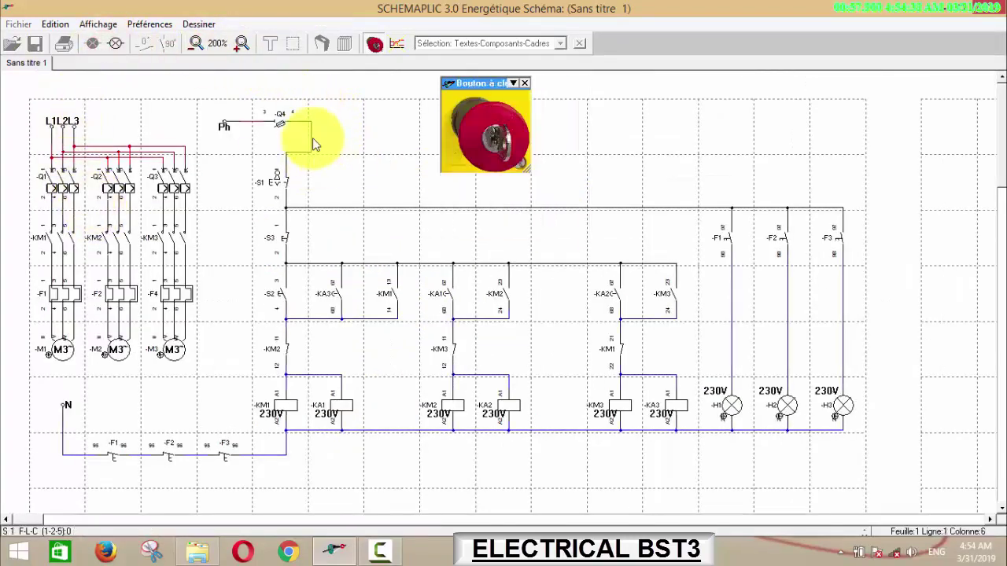
{"action": "left_click", "coordinate": [304, 135]}
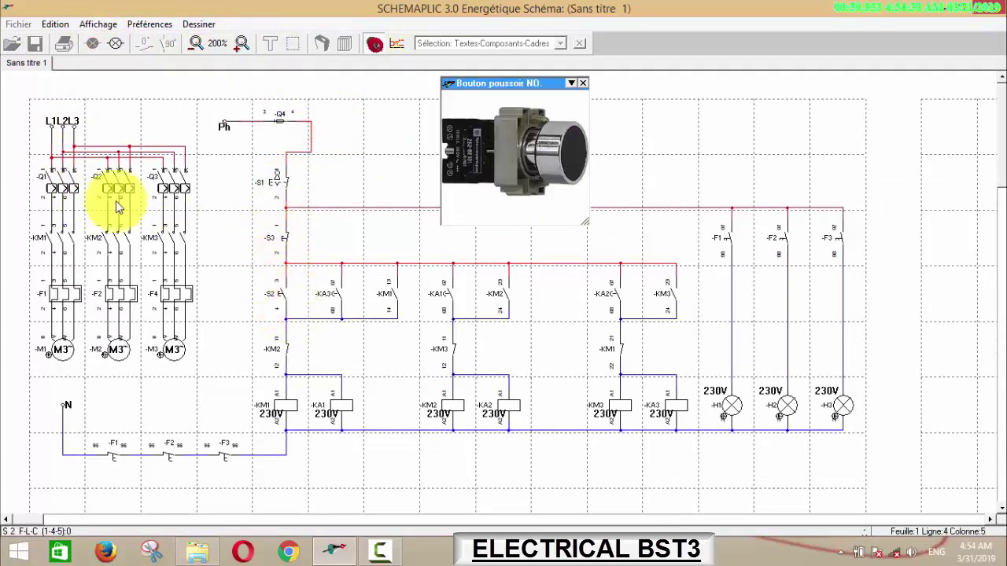
{"action": "left_click", "coordinate": [63, 178]}
{"action": "left_click", "coordinate": [112, 179]}
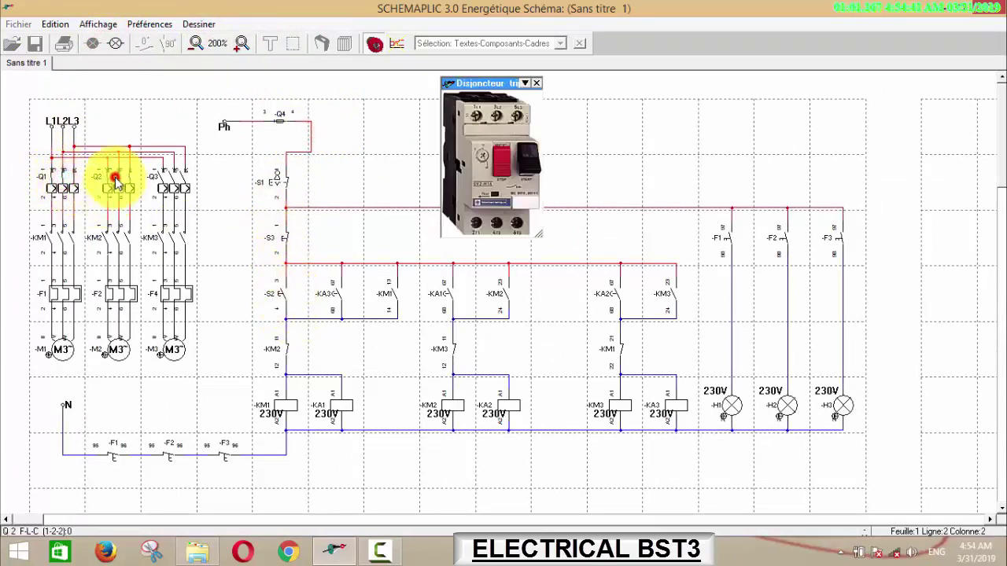
{"action": "left_click", "coordinate": [166, 180]}
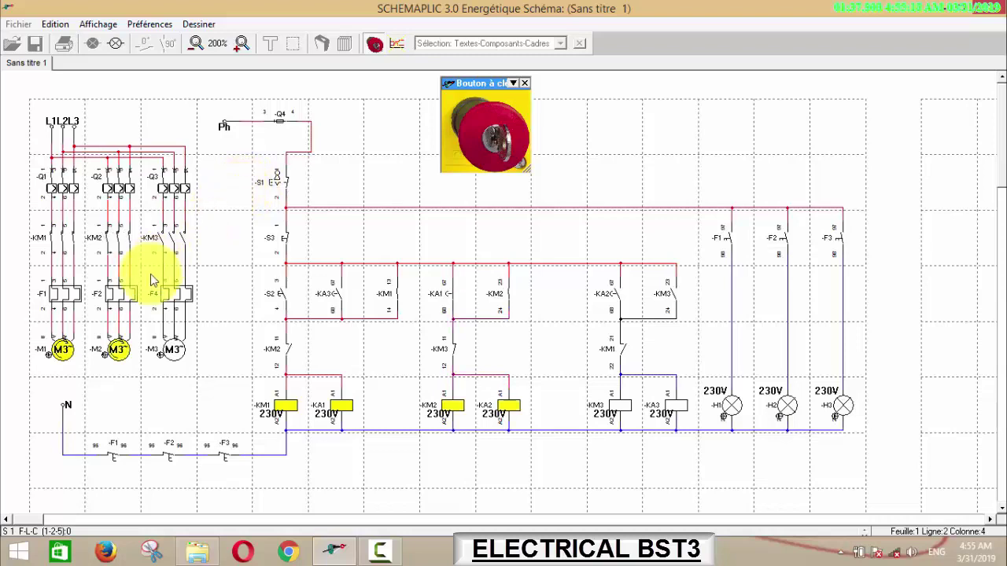
- Trip thermal relay F1 of motor M1 in the running simulation
{"action": "mouse_move", "coordinate": [43, 305]}
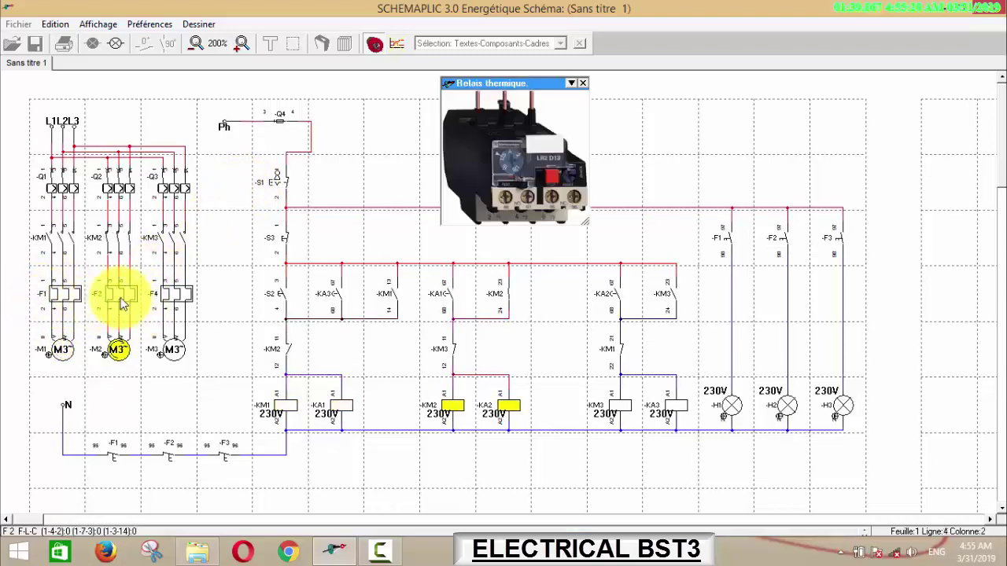
{"action": "left_click", "coordinate": [74, 292]}
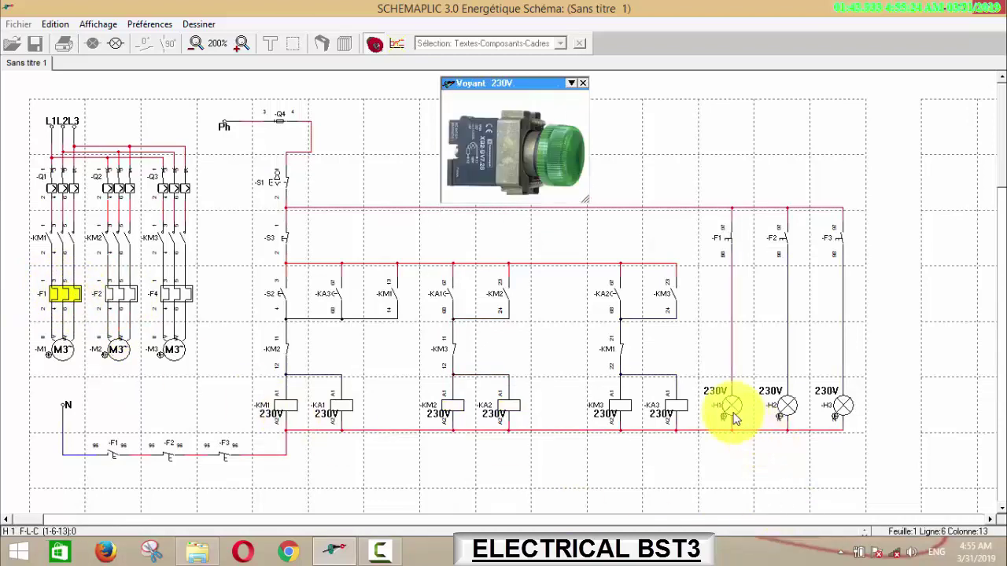
{"action": "mouse_move", "coordinate": [271, 369]}
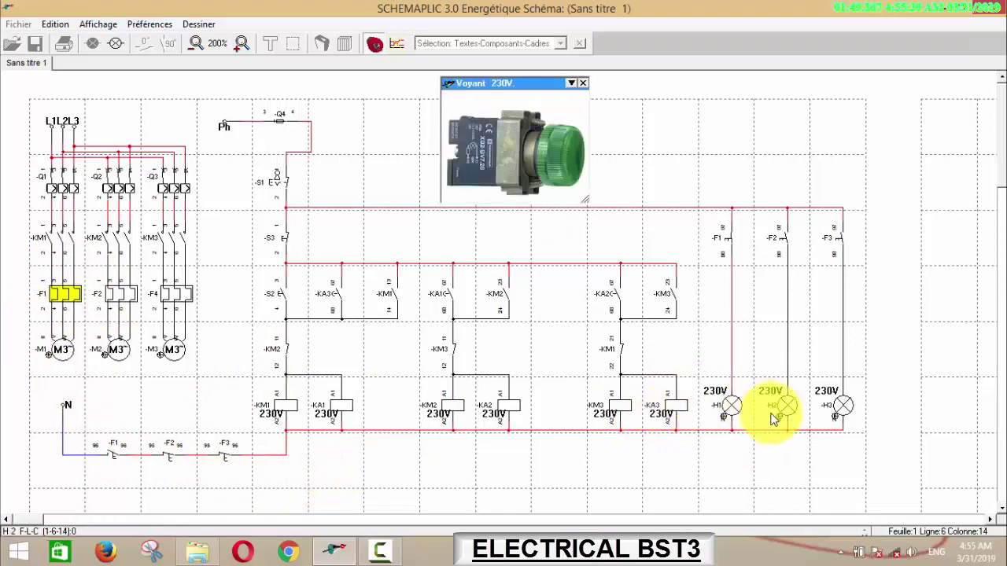
- Leave the simulation, remove the wire between coil KA3 and lamp H1, and wire the lamps' common line directly to neutral N
{"action": "left_click", "coordinate": [115, 43]}
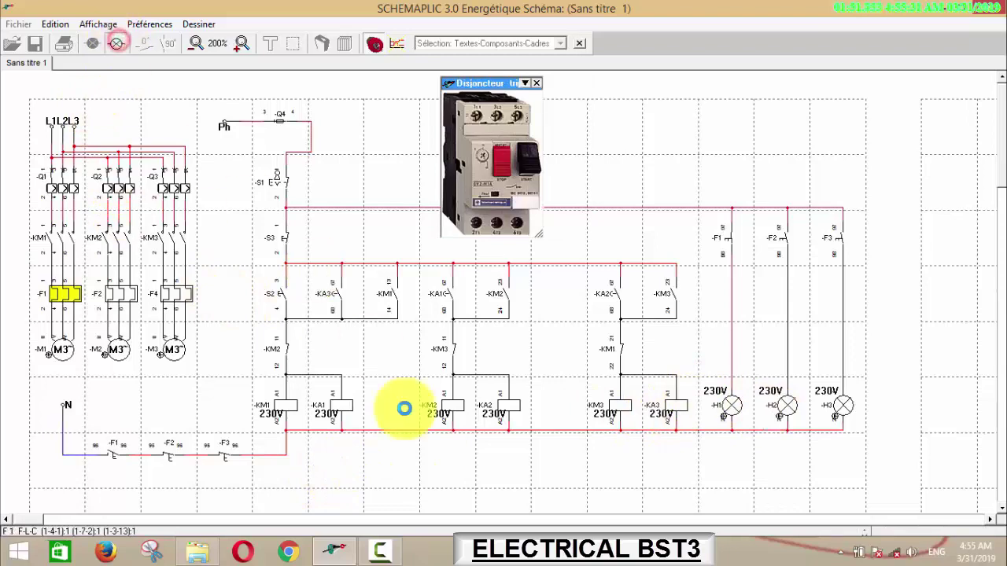
{"action": "left_click", "coordinate": [709, 429]}
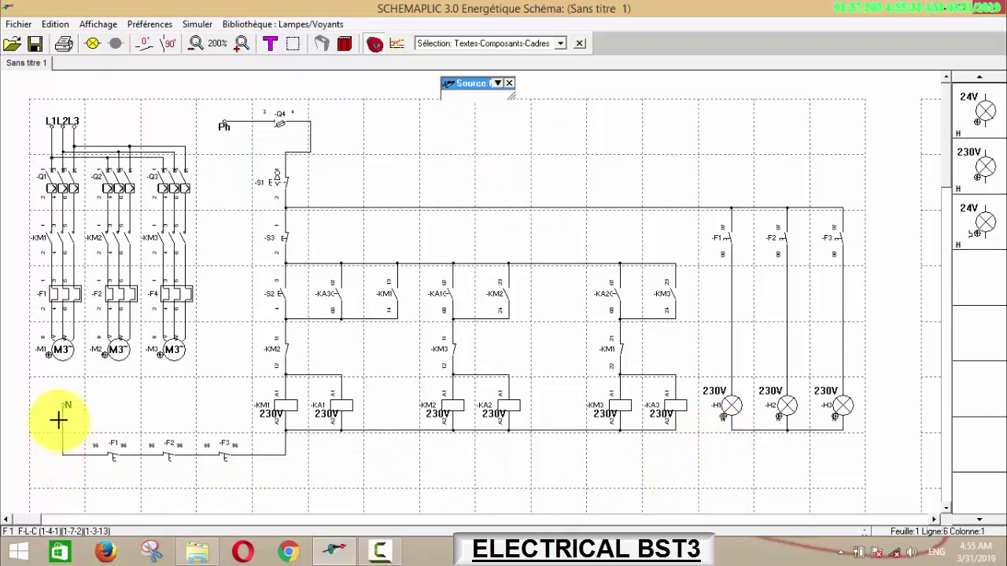
{"action": "mouse_move", "coordinate": [57, 428]}
{"action": "left_mouse_down"}
{"action": "mouse_move", "coordinate": [274, 508]}
{"action": "mouse_move", "coordinate": [697, 450]}
{"action": "mouse_move", "coordinate": [723, 419]}
{"action": "left_mouse_up"}
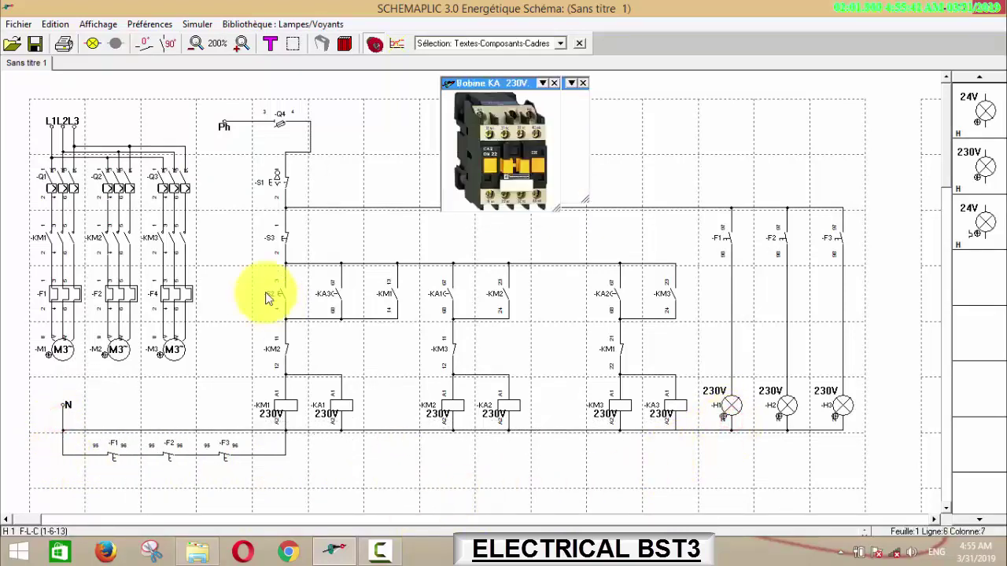
- Simulate the modified circuit by closing Q4 and starting M1 with S2, and trip thermal relay F1
{"action": "left_click", "coordinate": [92, 44]}
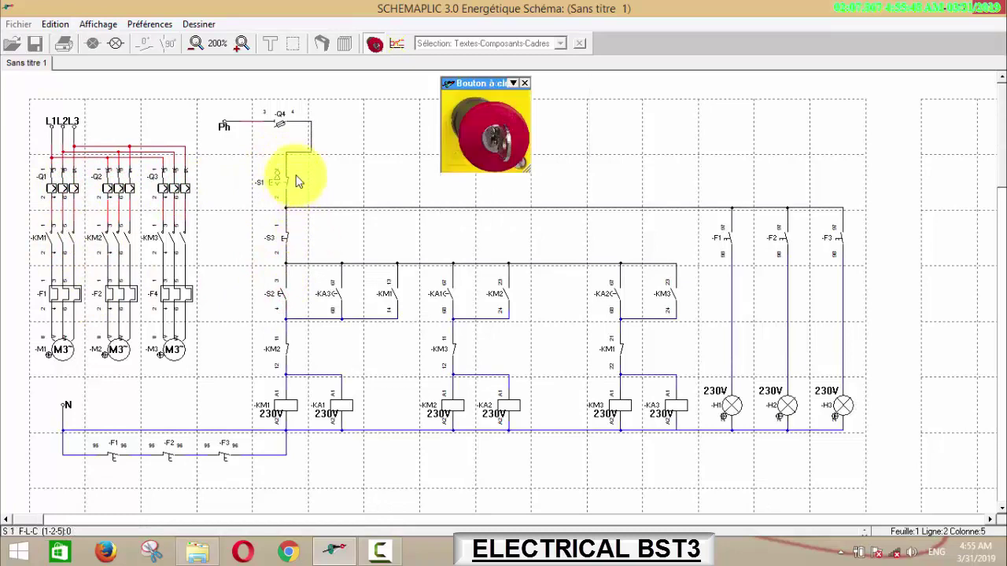
{"action": "left_click", "coordinate": [298, 139]}
{"action": "left_click", "coordinate": [300, 300]}
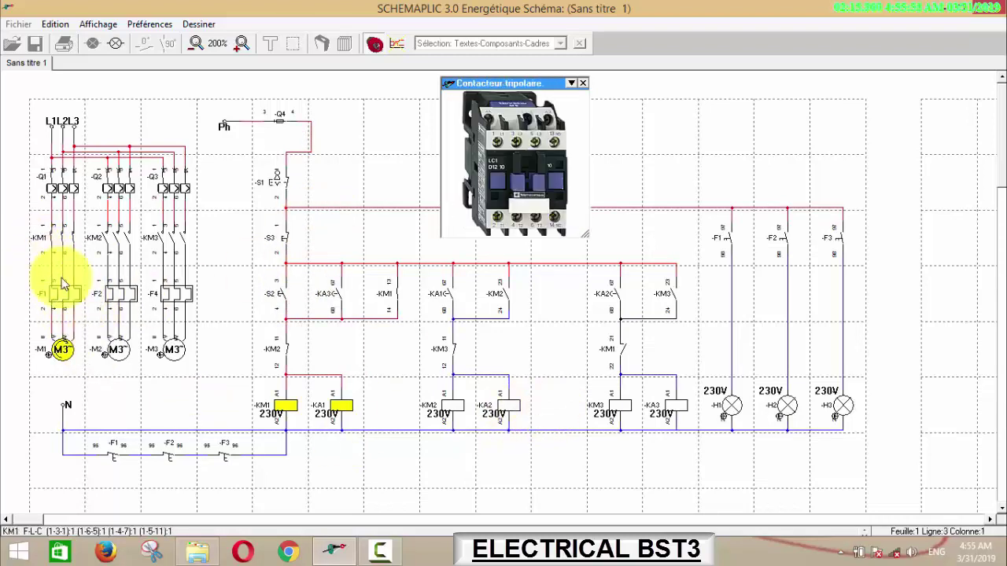
{"action": "left_click", "coordinate": [77, 298]}
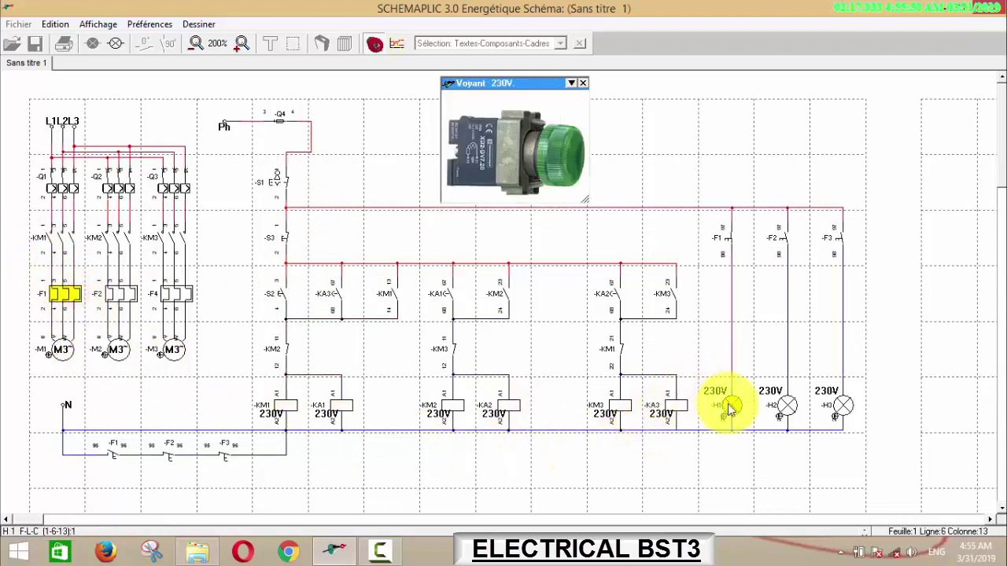
- Reset thermal relay F1 and its fault contact, and rerun the motor cycle with S2 before ending the simulation
{"action": "left_click", "coordinate": [66, 294]}
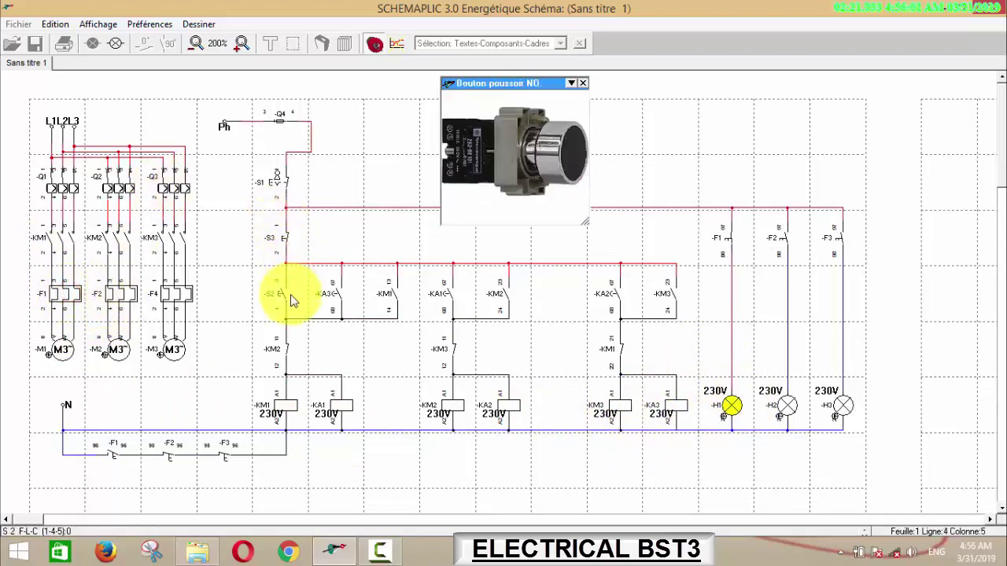
{"action": "left_click", "coordinate": [293, 243]}
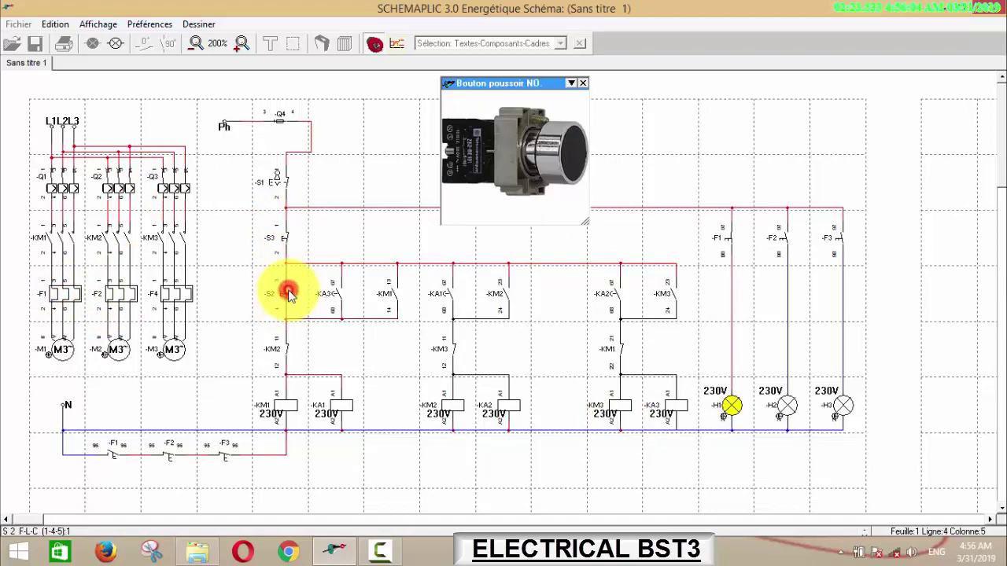
{"action": "left_click", "coordinate": [288, 294]}
{"action": "left_click", "coordinate": [717, 242]}
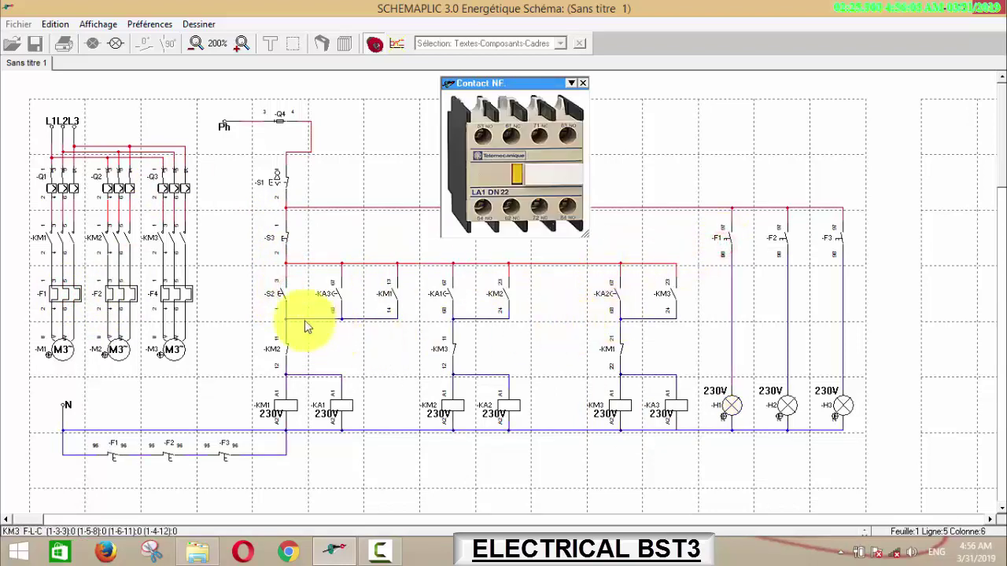
{"action": "left_click", "coordinate": [275, 295]}
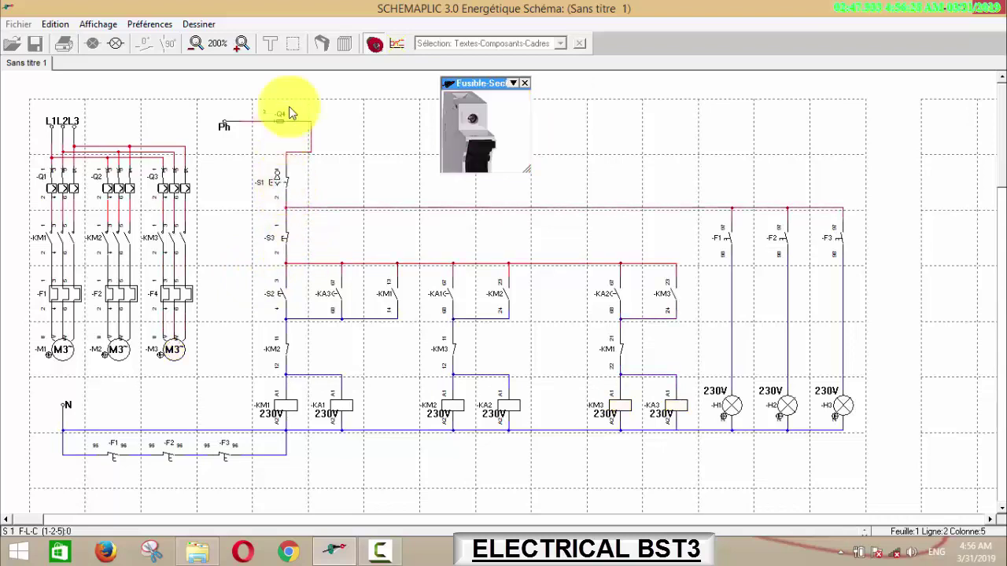
{"action": "left_click", "coordinate": [120, 44]}
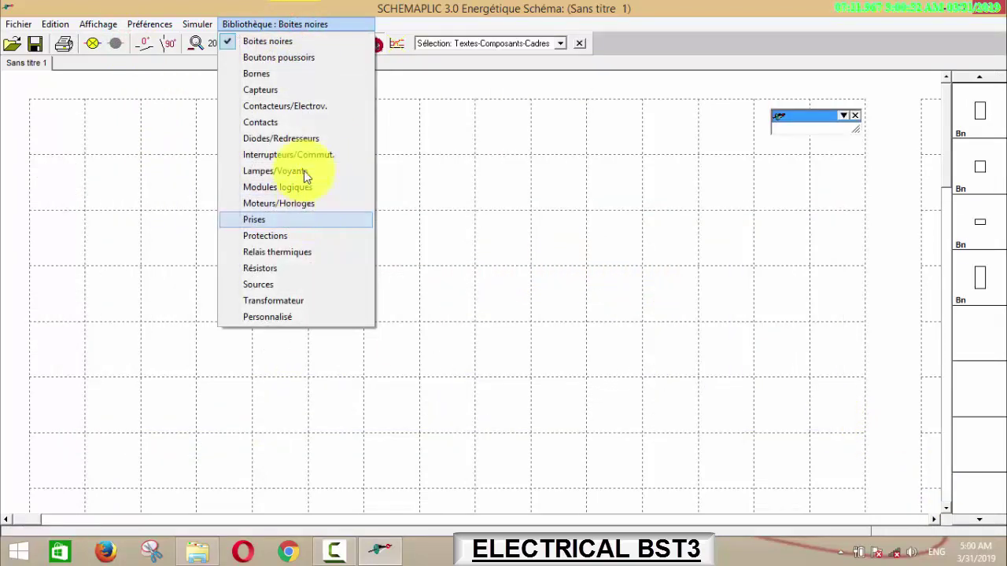
- Place three three-phase motors from the Moteurs/Horloges library, in vertical orientation, side by side in row 5, columns 1 to 3
{"action": "left_click", "coordinate": [315, 204]}
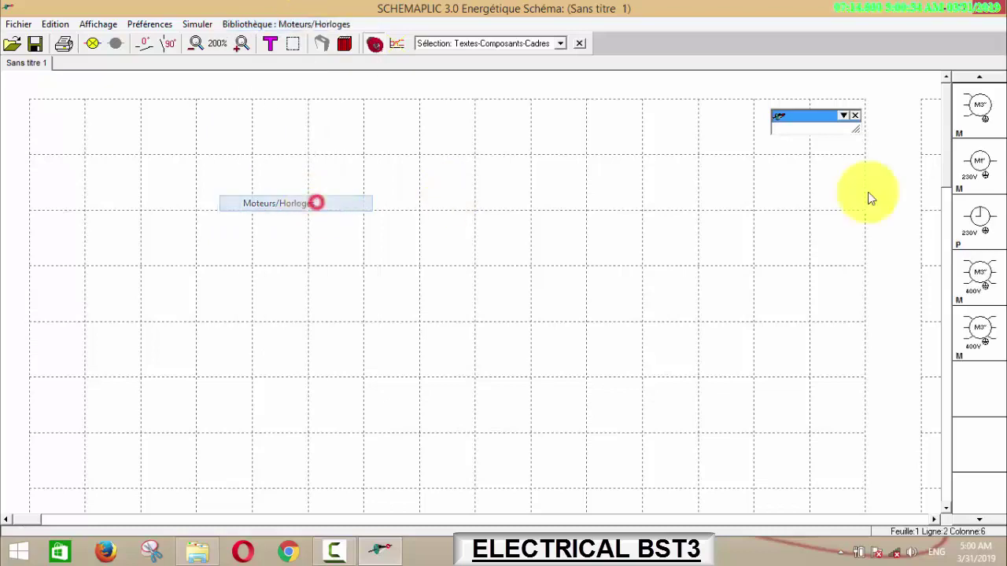
{"action": "left_click", "coordinate": [169, 44]}
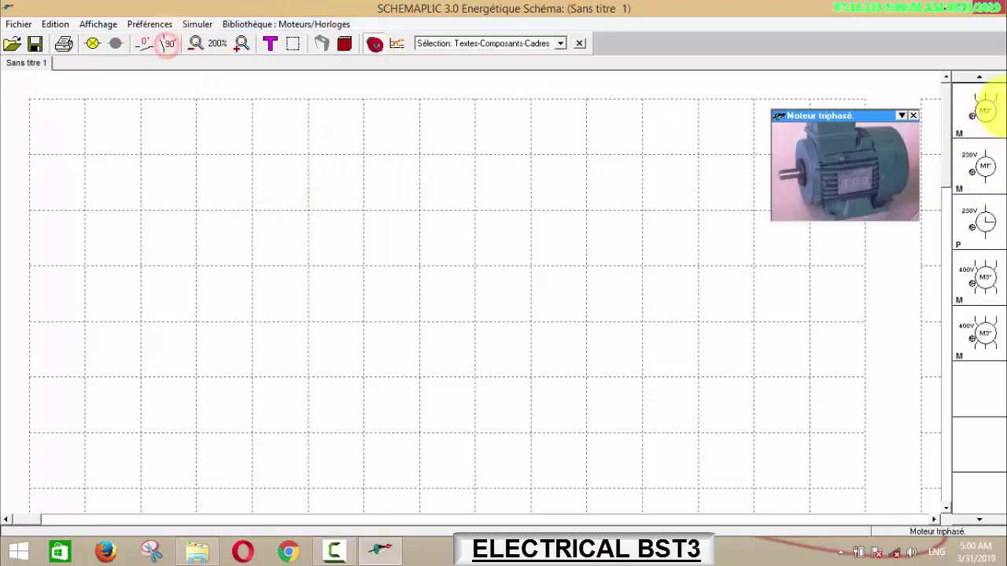
{"action": "left_click", "coordinate": [981, 106]}
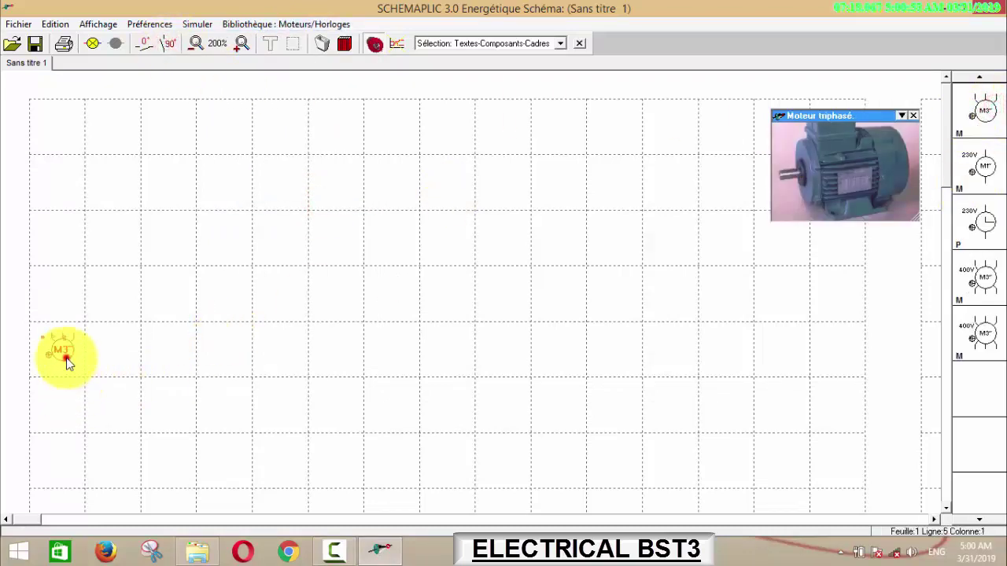
{"action": "left_click", "coordinate": [67, 362]}
{"action": "left_click", "coordinate": [966, 118]}
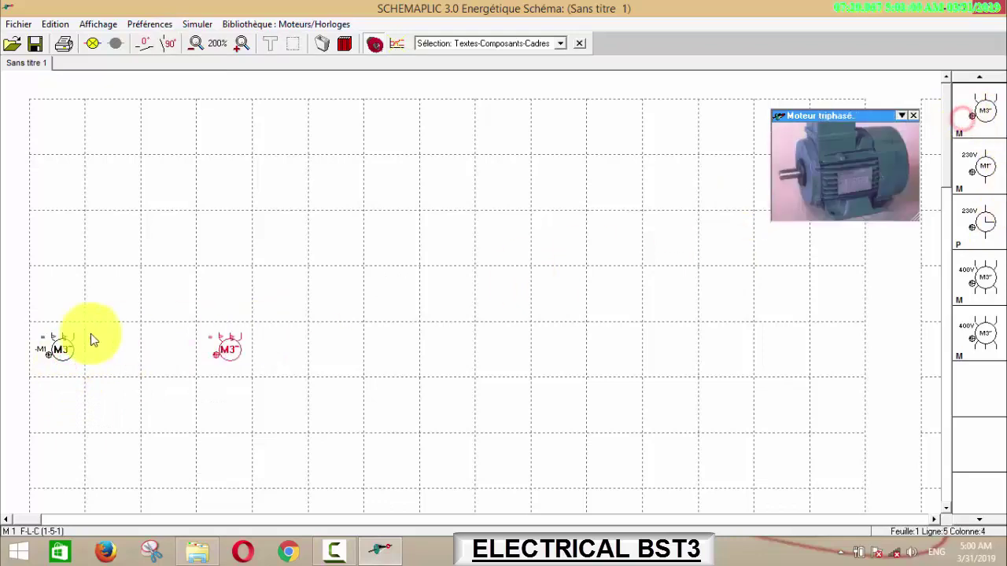
{"action": "left_click", "coordinate": [112, 346]}
{"action": "left_click", "coordinate": [982, 109]}
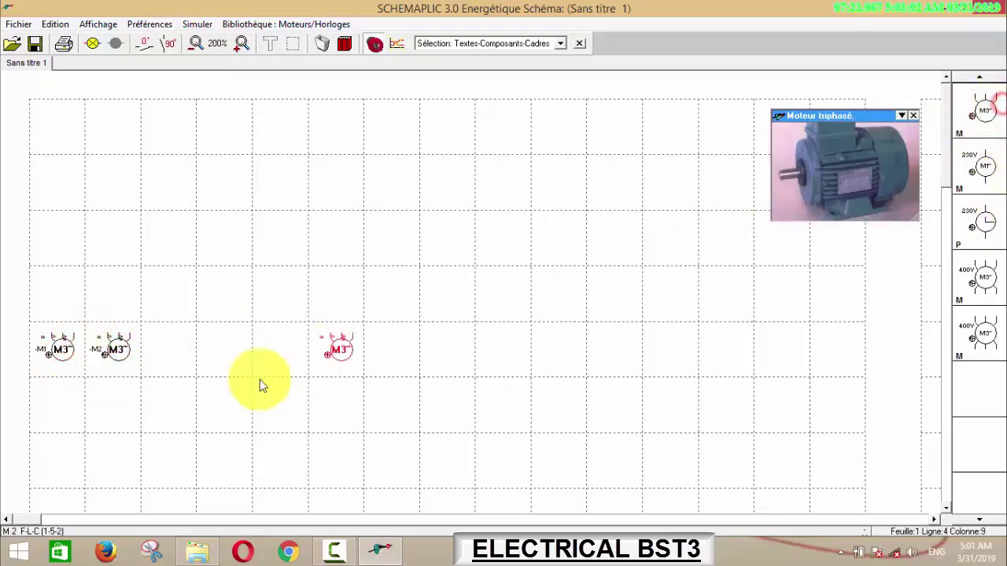
{"action": "left_click", "coordinate": [179, 358]}
- Place three 230V KM coils from the Contacteurs/Electrov. library in row 6, columns 6, 8 and 10
{"action": "left_click", "coordinate": [359, 25]}
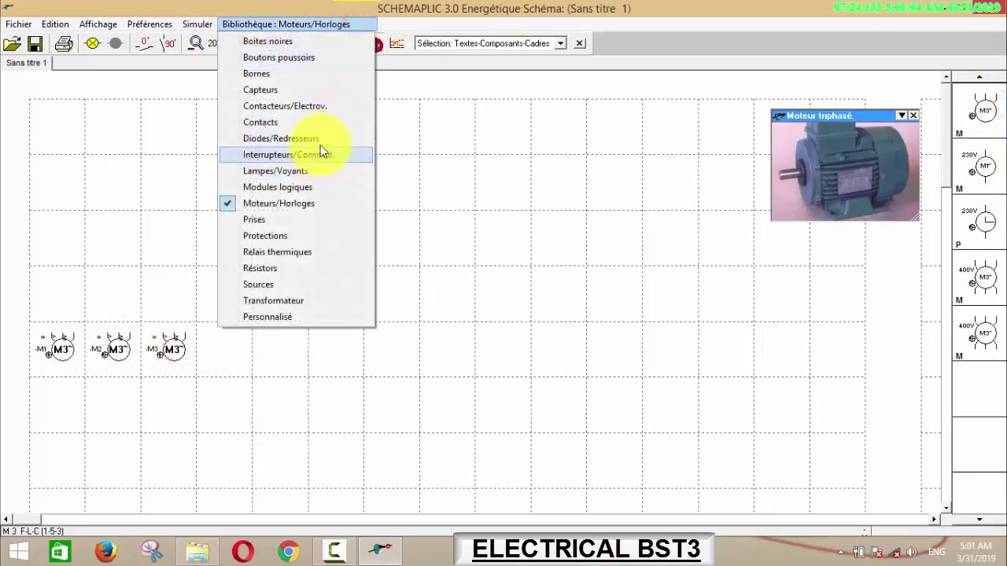
{"action": "left_click", "coordinate": [316, 106]}
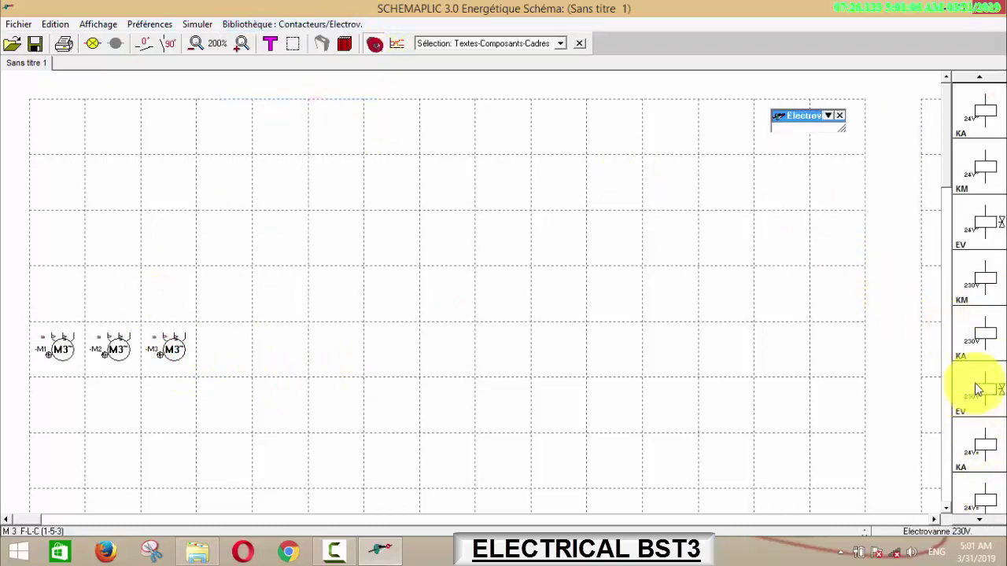
{"action": "left_click", "coordinate": [983, 287]}
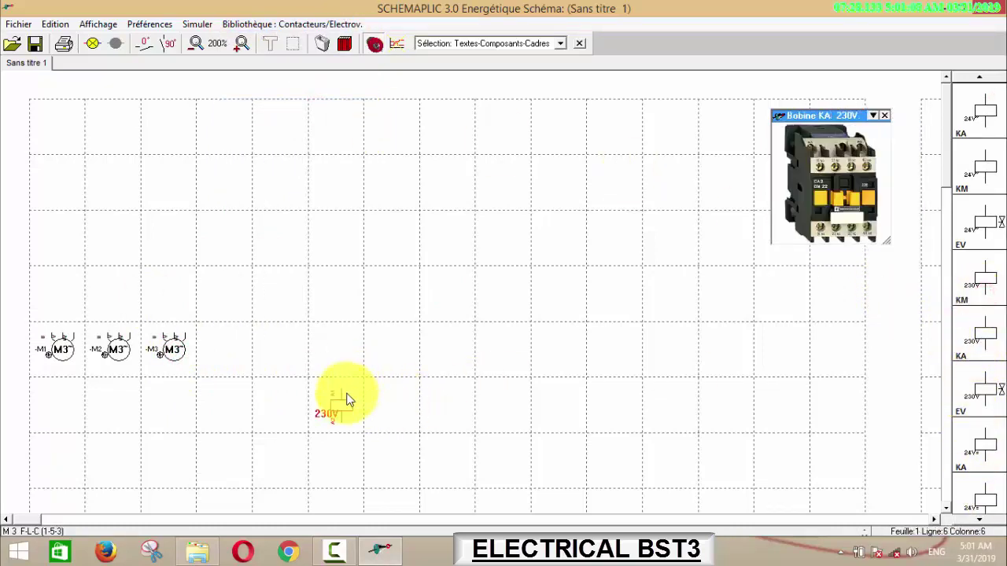
{"action": "left_click", "coordinate": [345, 394]}
{"action": "left_click", "coordinate": [982, 290]}
{"action": "left_click", "coordinate": [449, 416]}
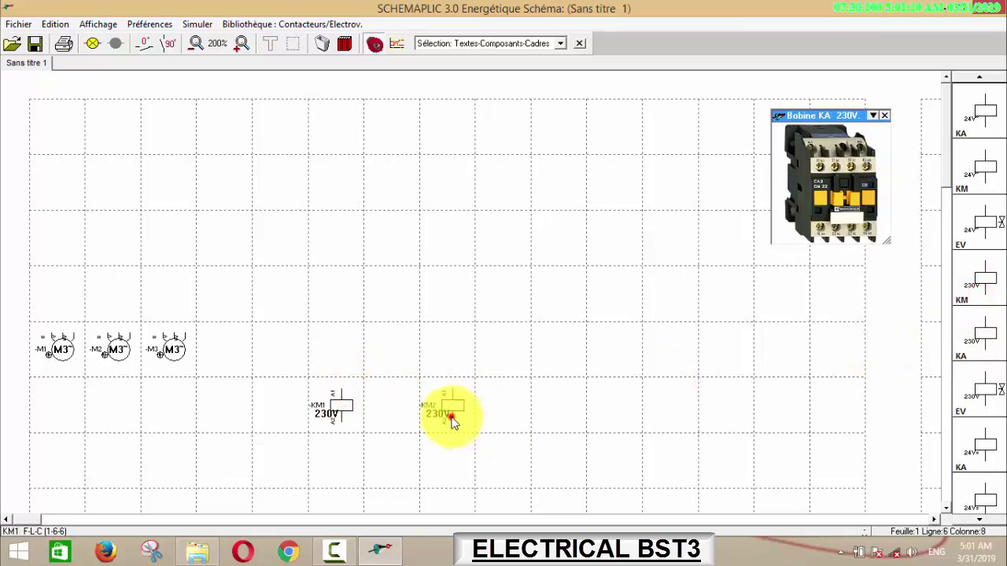
{"action": "left_click", "coordinate": [988, 272]}
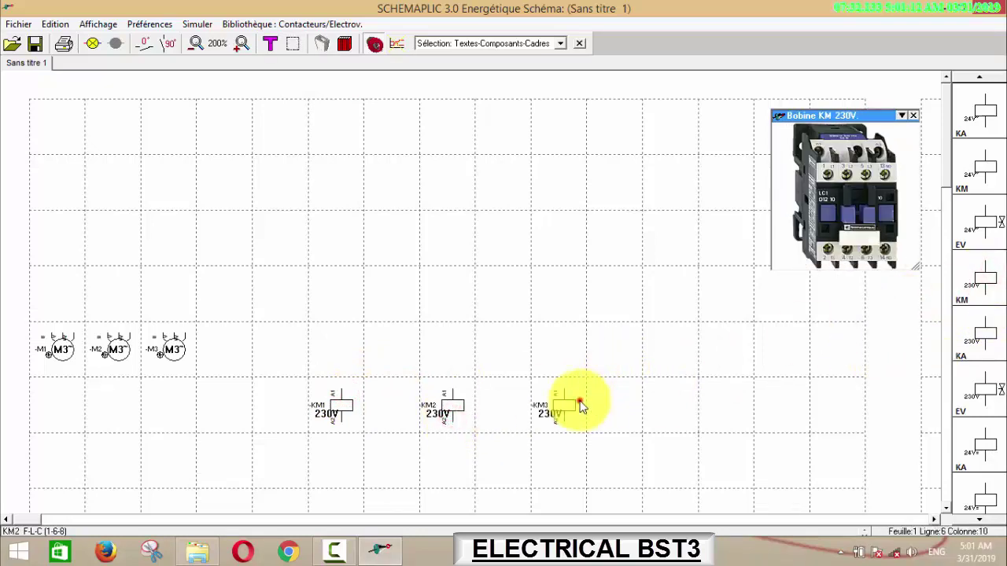
{"action": "left_click", "coordinate": [580, 405]}
- Place three 230V KA coils in row 6, columns 7, 9 and 11, one beside each KM coil
{"action": "left_click", "coordinate": [982, 343]}
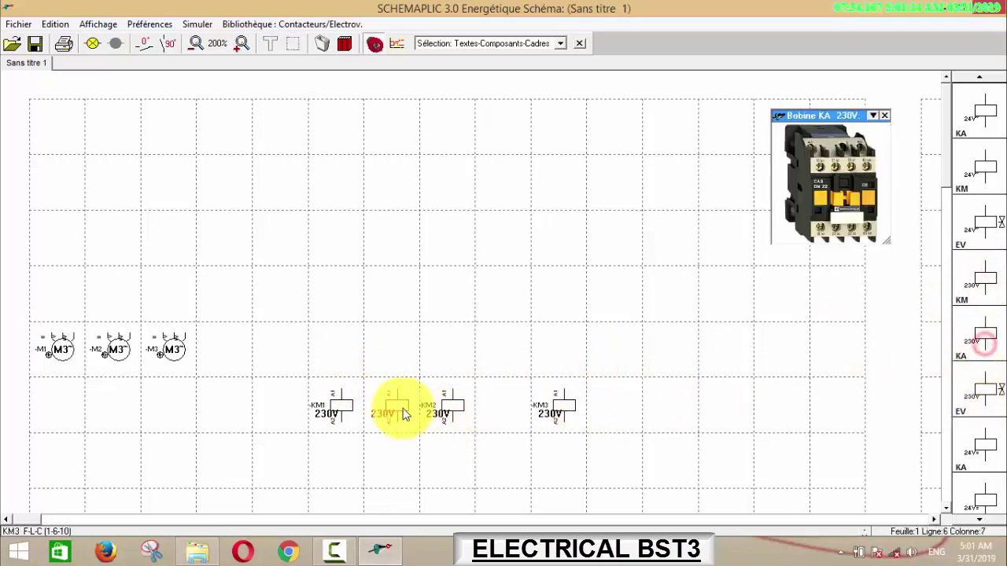
{"action": "left_click", "coordinate": [403, 414]}
{"action": "left_click", "coordinate": [982, 343]}
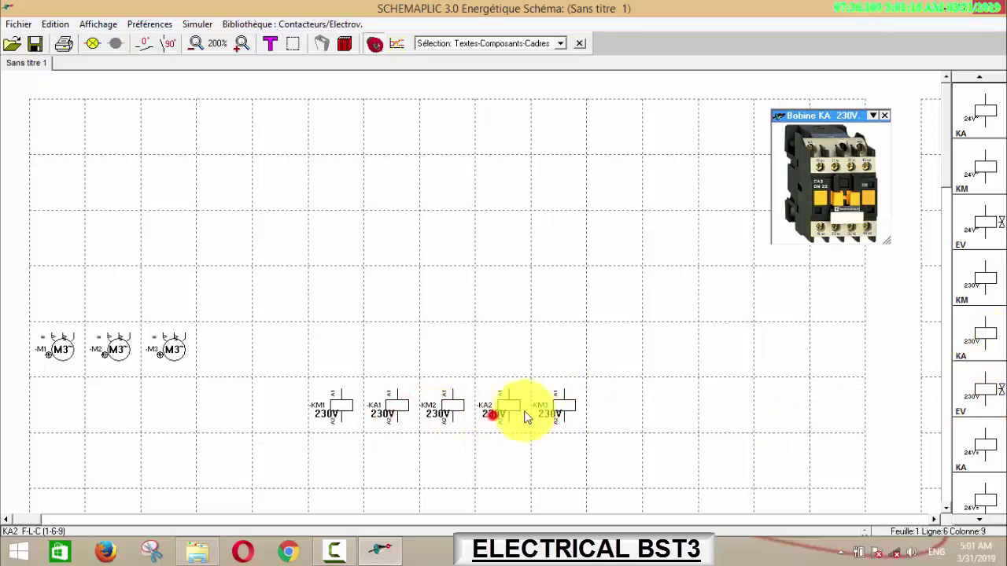
{"action": "left_click", "coordinate": [525, 417]}
{"action": "left_click", "coordinate": [982, 346]}
{"action": "left_click", "coordinate": [627, 414]}
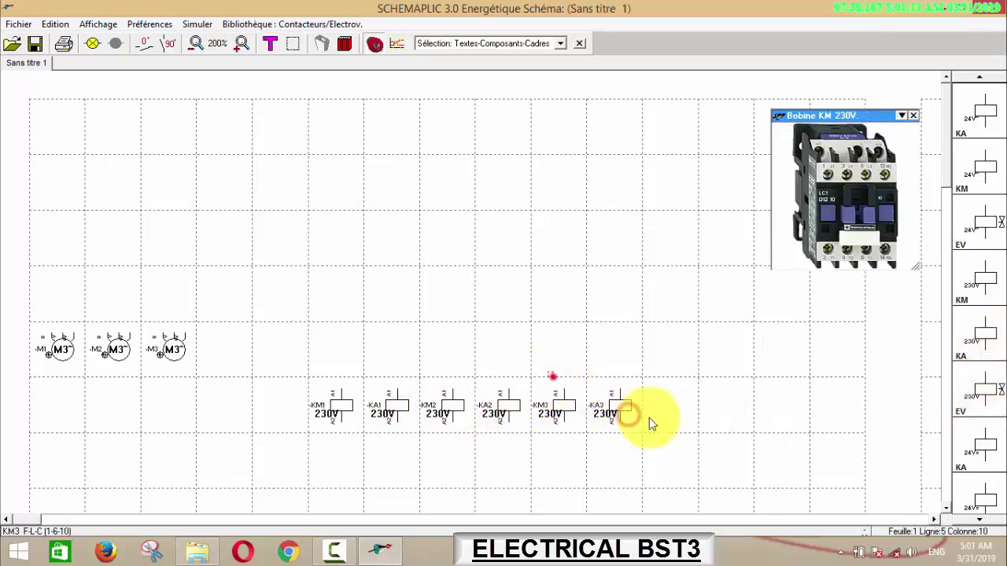
- Space out the coil pairs in row 6, moving KM3 and KA3 to columns 12 and 13, and KM2 and KA2 to columns 9 and 10
{"action": "left_click_drag", "start_coordinate": [611, 406], "coordinate": [668, 408]}
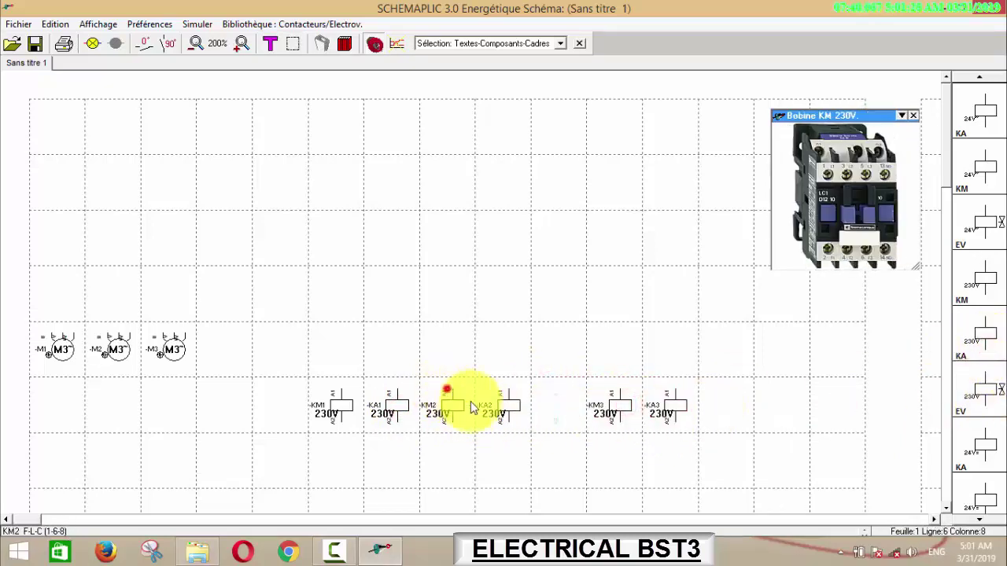
{"action": "left_click_drag", "start_coordinate": [472, 403], "coordinate": [511, 415]}
{"action": "left_click_drag", "start_coordinate": [619, 382], "coordinate": [678, 416]}
{"action": "left_click_drag", "start_coordinate": [677, 406], "coordinate": [731, 406]}
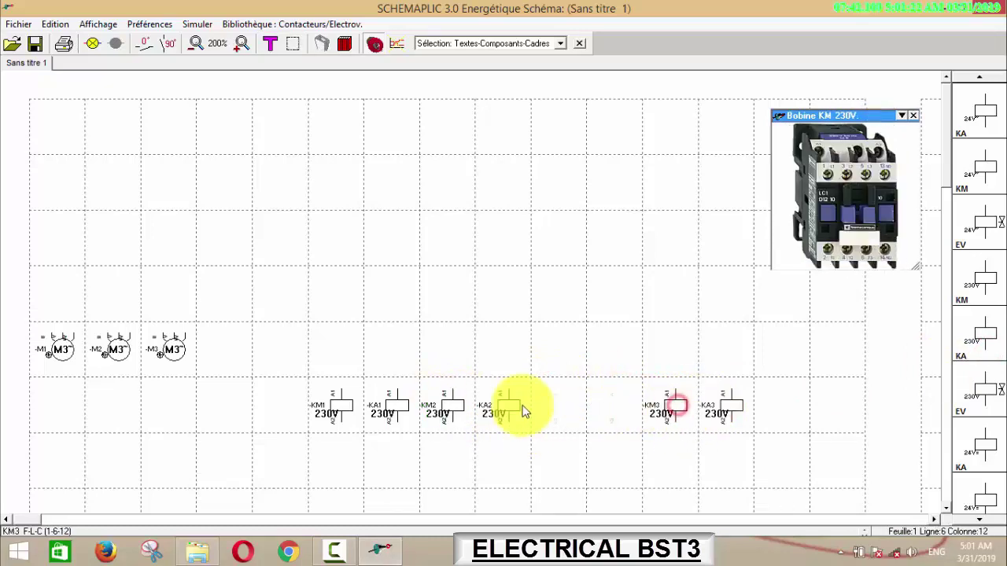
{"action": "left_click_drag", "start_coordinate": [471, 399], "coordinate": [516, 417]}
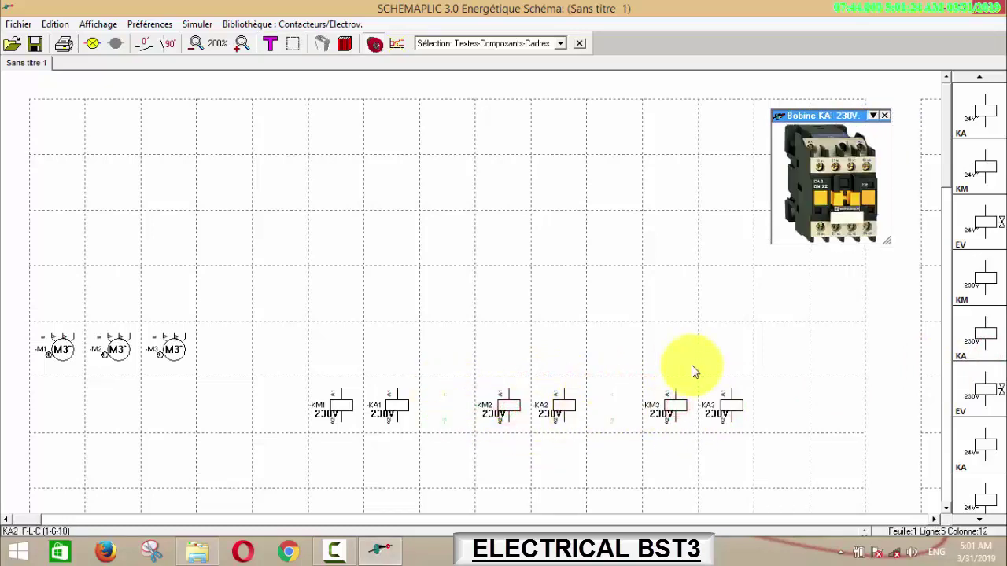
- Place a three-pole contactor contact in row 3, column 1, above motor M1, and assign it to KM1
{"action": "mouse_move", "coordinate": [984, 495]}
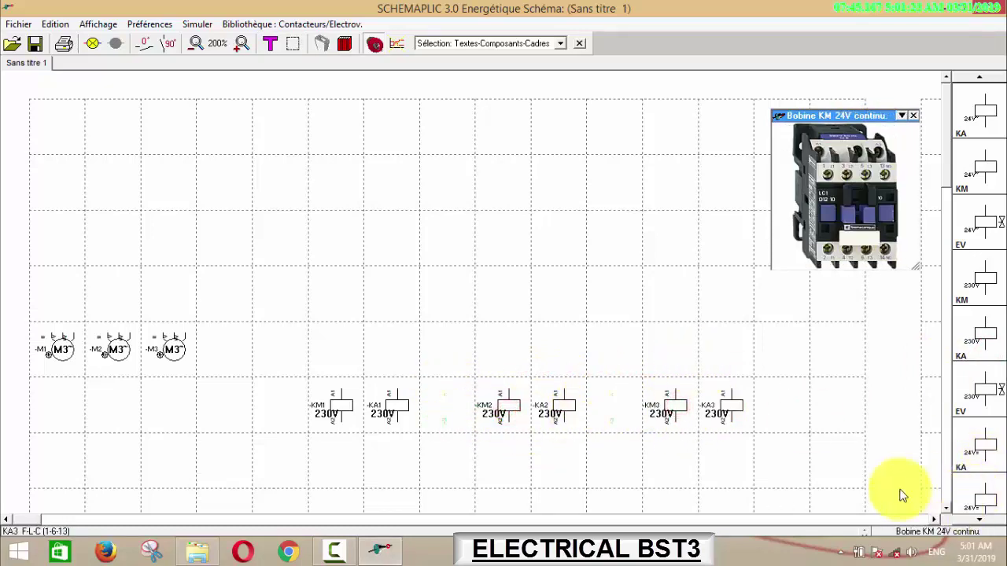
{"action": "left_click", "coordinate": [989, 519]}
{"action": "left_click", "coordinate": [983, 456]}
{"action": "left_click", "coordinate": [68, 232]}
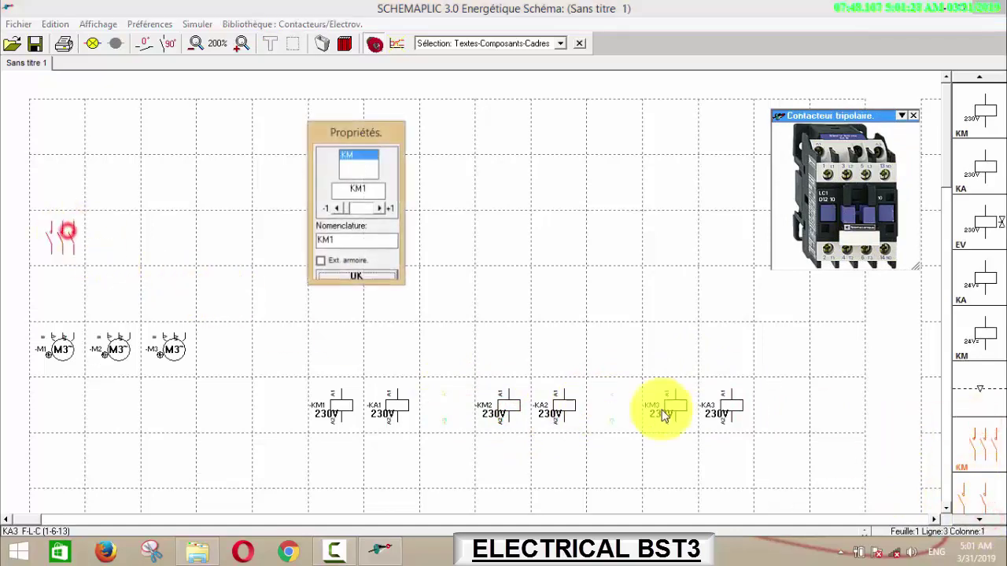
{"action": "left_click", "coordinate": [379, 275]}
- Add a three-pole contactor contact assigned to KM2 and position it in row 3, column 2, above motor M2
{"action": "left_click", "coordinate": [983, 436]}
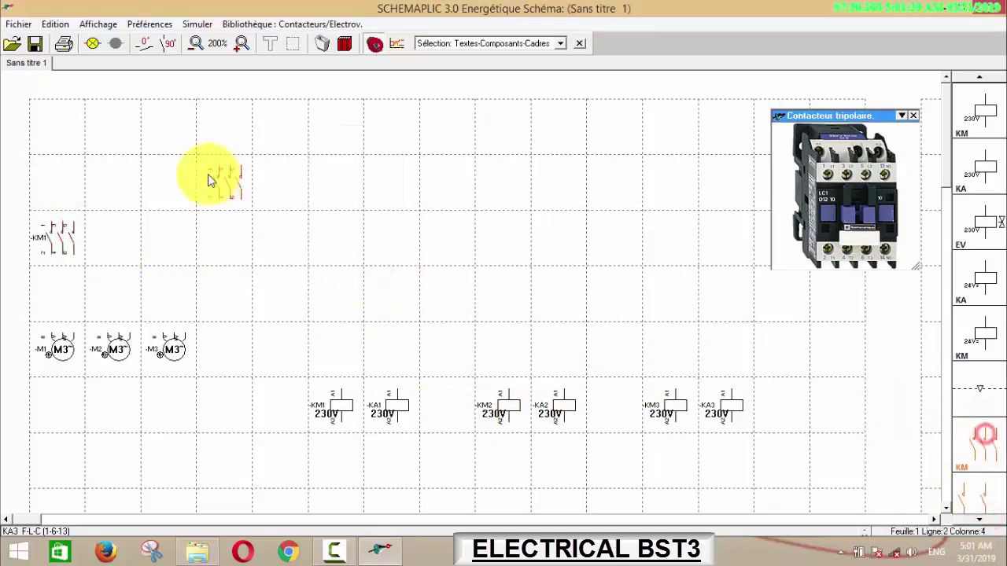
{"action": "left_click", "coordinate": [110, 181]}
{"action": "left_click", "coordinate": [375, 209]}
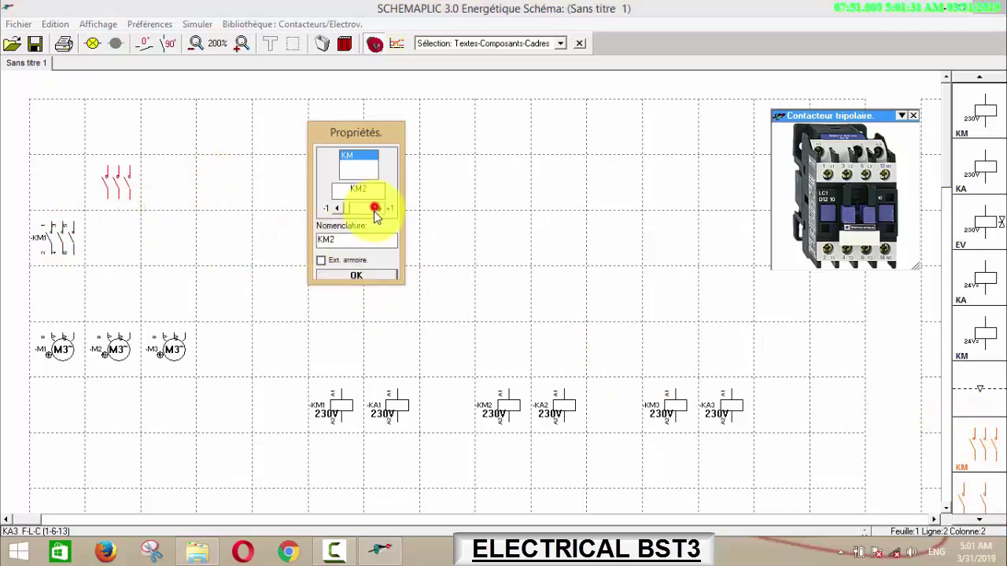
{"action": "left_click", "coordinate": [367, 271]}
{"action": "left_click", "coordinate": [194, 139]}
{"action": "left_click_drag", "start_coordinate": [118, 179], "coordinate": [115, 239]}
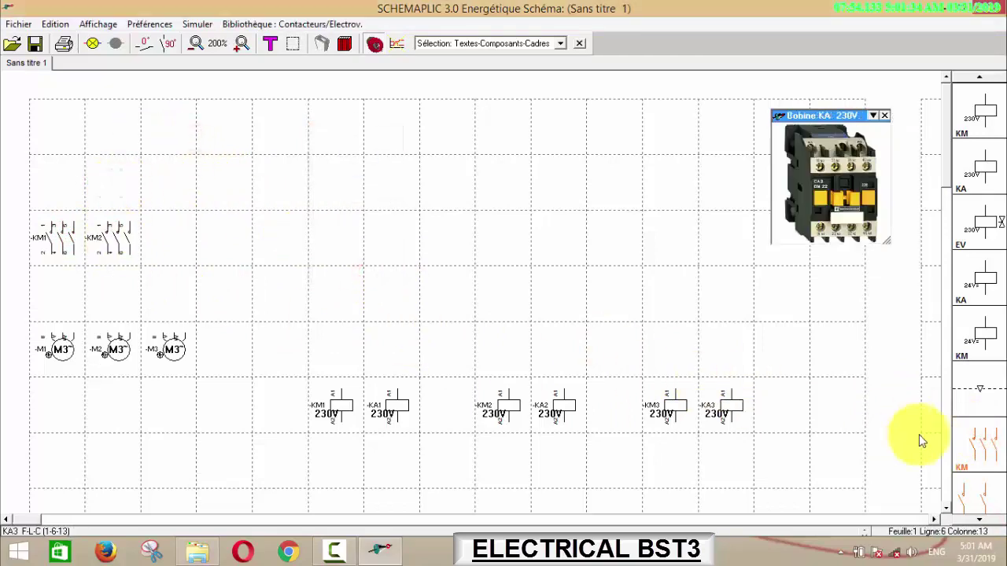
- Place a three-pole contactor contact assigned to KM3 in row 3, column 3, above motor M3
{"action": "left_click", "coordinate": [980, 444]}
{"action": "left_click", "coordinate": [162, 232]}
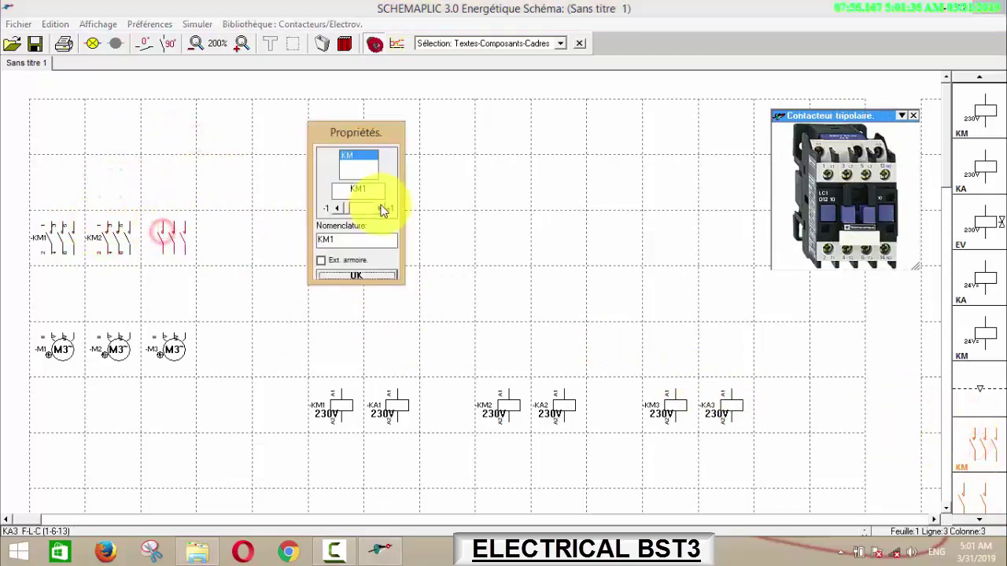
{"action": "left_click", "coordinate": [367, 273]}
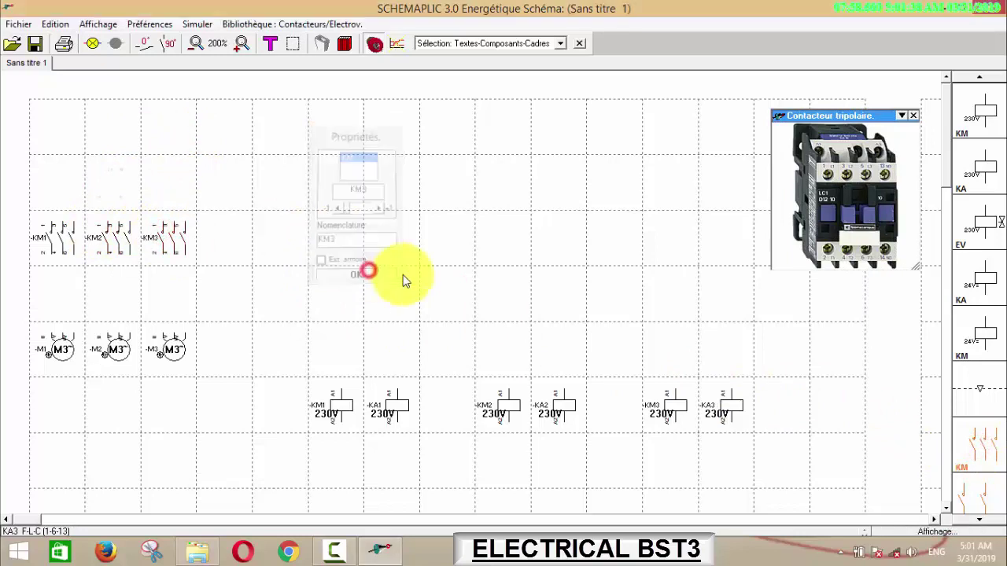
- Add an L1 L2 L3 source from the Sources library and position it in row 1, column 1
{"action": "left_click", "coordinate": [321, 22]}
{"action": "left_click", "coordinate": [330, 275]}
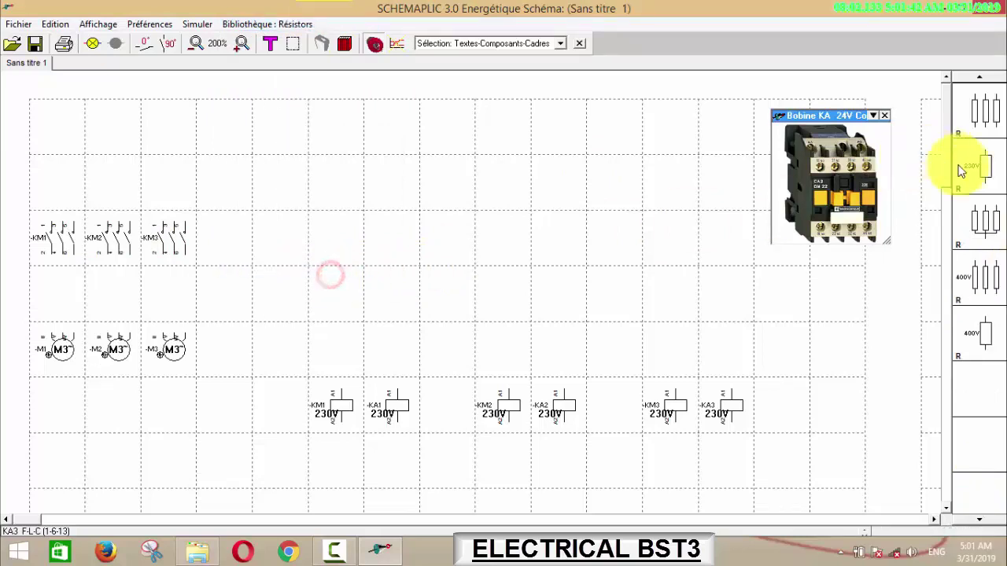
{"action": "left_click", "coordinate": [253, 23]}
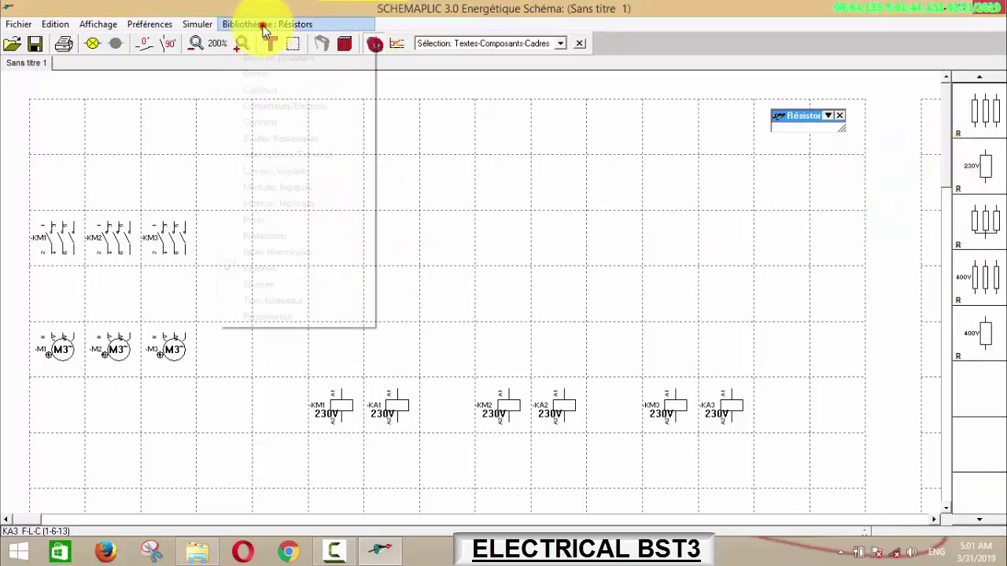
{"action": "left_click", "coordinate": [259, 285]}
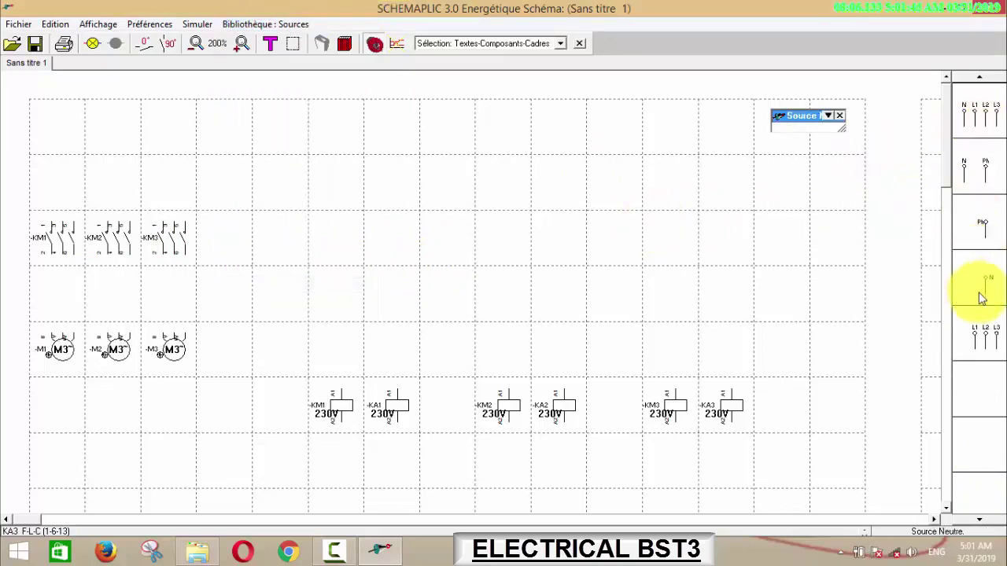
{"action": "left_click", "coordinate": [981, 337]}
{"action": "left_click", "coordinate": [151, 118]}
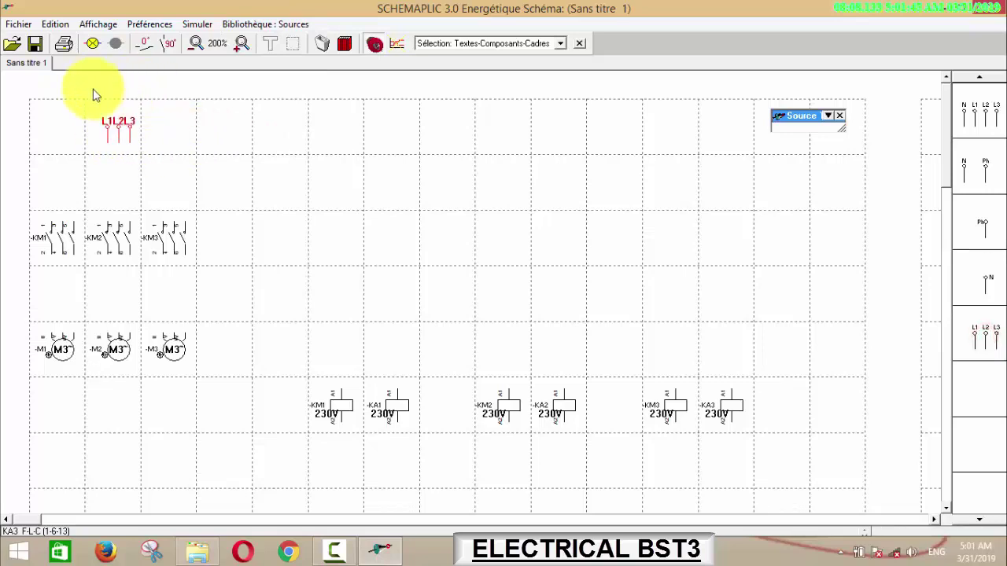
{"action": "left_click_drag", "start_coordinate": [117, 127], "coordinate": [52, 146]}
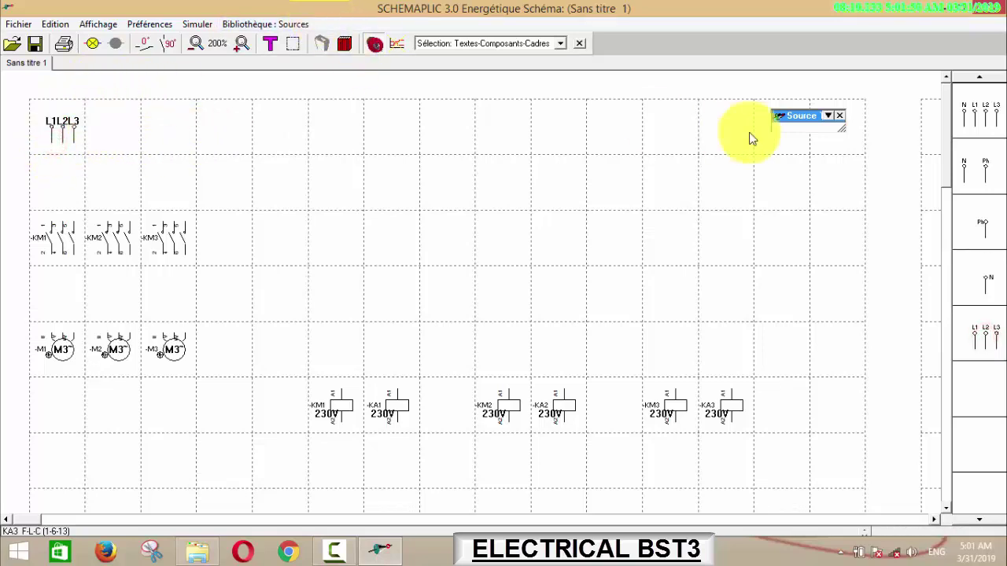
- Place a phase source Ph in row 1, column 4, and a neutral source N in row 6, column 2
{"action": "left_click", "coordinate": [986, 211]}
{"action": "left_click", "coordinate": [225, 124]}
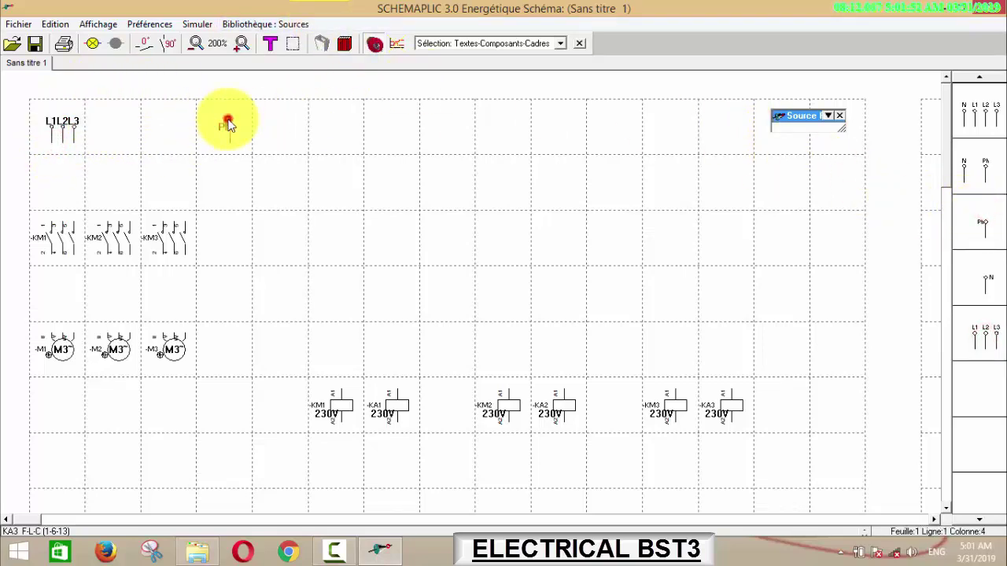
{"action": "left_click", "coordinate": [978, 284]}
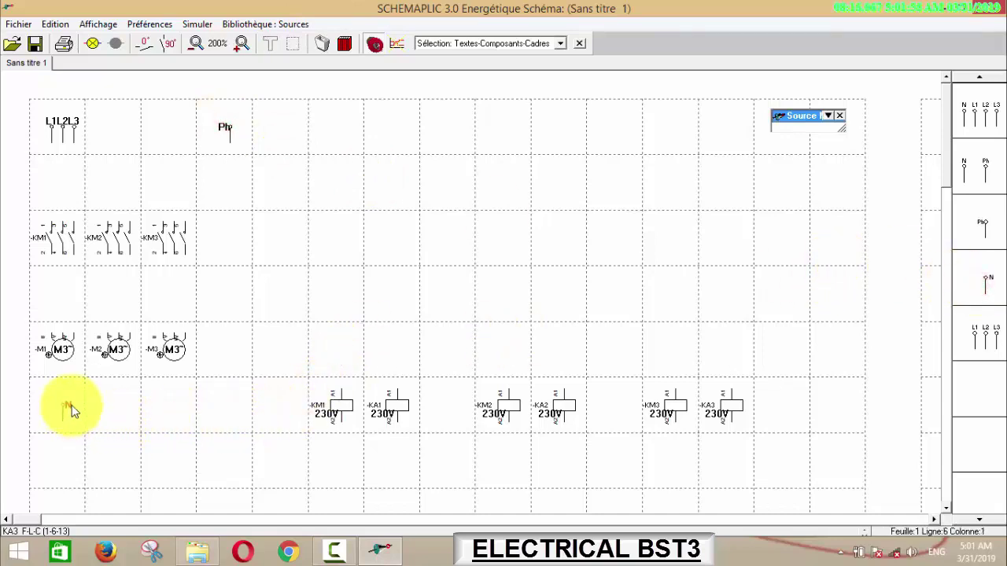
{"action": "left_click", "coordinate": [89, 414]}
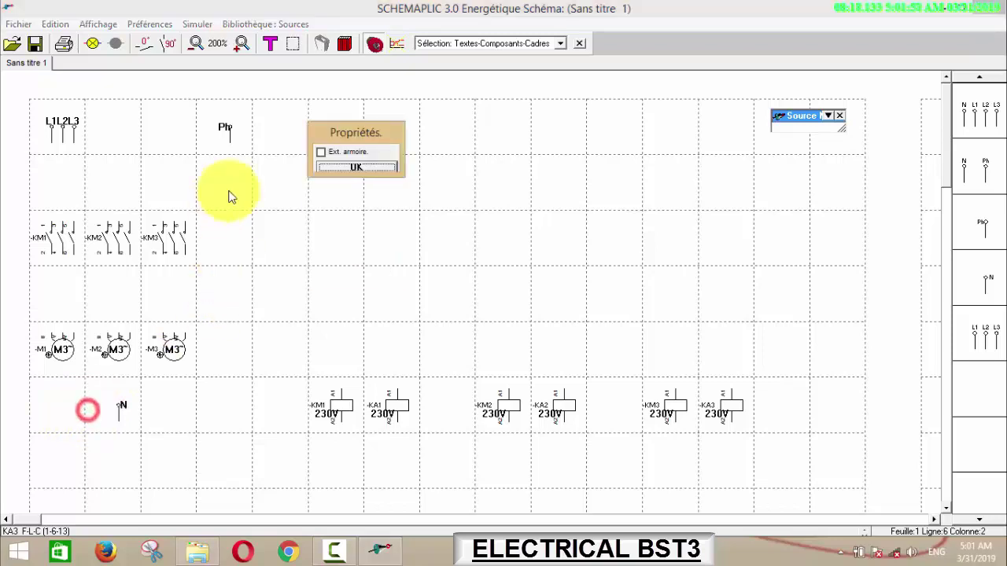
{"action": "left_click", "coordinate": [356, 165]}
{"action": "double_click", "coordinate": [199, 15]}
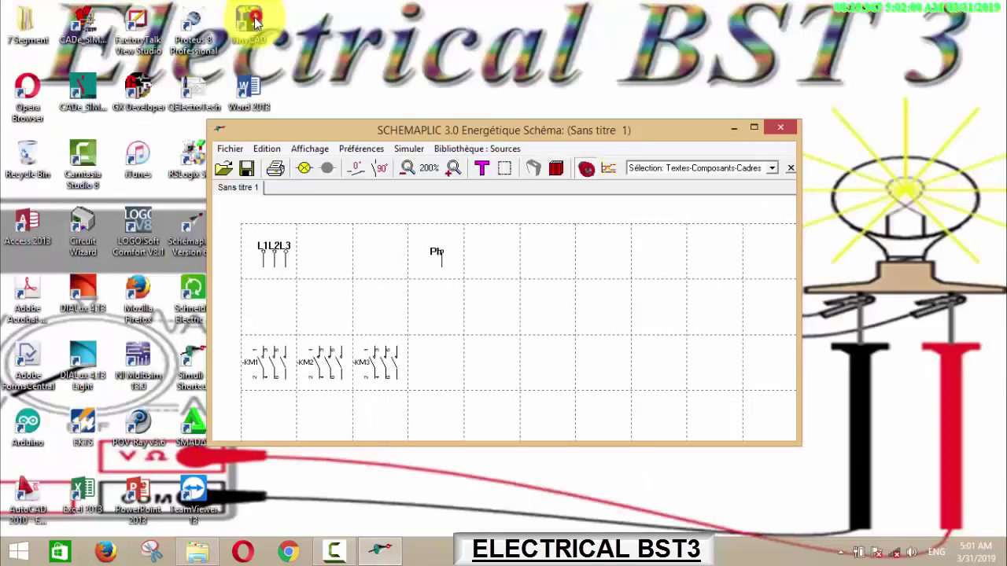
{"action": "double_click", "coordinate": [536, 131]}
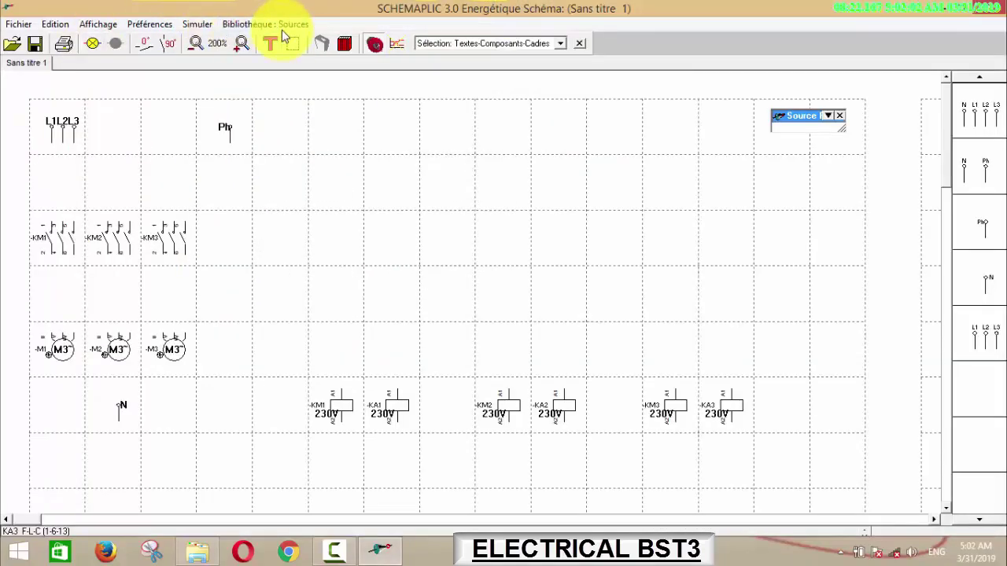
- Place two three-pole circuit breakers with trip units from the Protections library in row 2, columns 1 and 2
{"action": "left_click", "coordinate": [279, 25]}
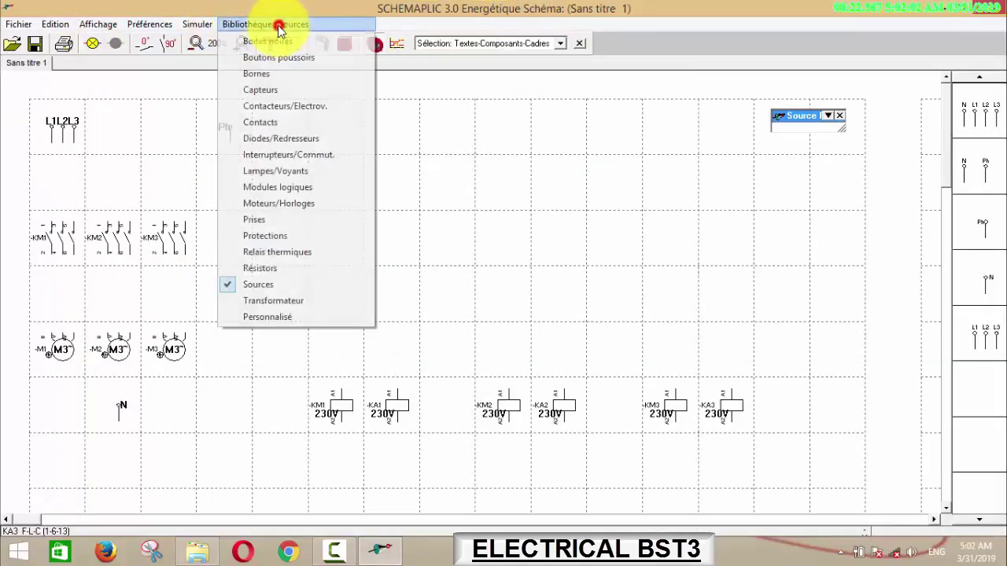
{"action": "left_click", "coordinate": [310, 237]}
{"action": "left_click", "coordinate": [992, 298]}
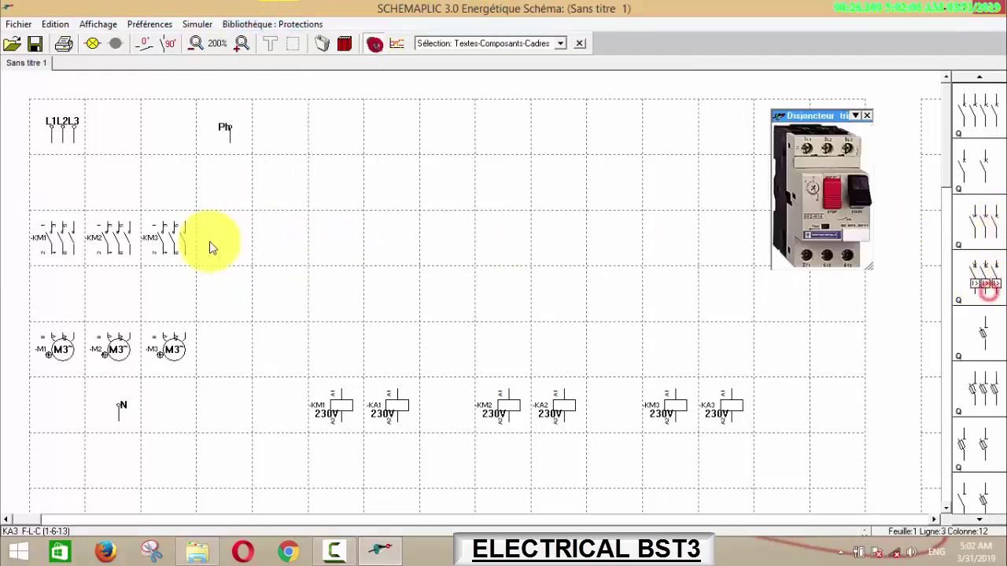
{"action": "left_click", "coordinate": [66, 203]}
{"action": "left_click", "coordinate": [971, 277]}
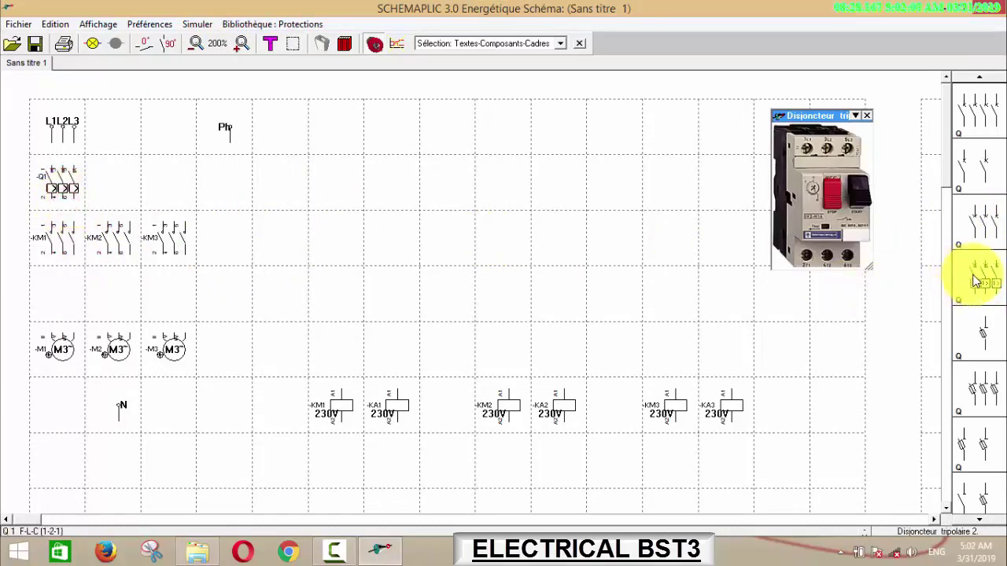
{"action": "left_click", "coordinate": [135, 198]}
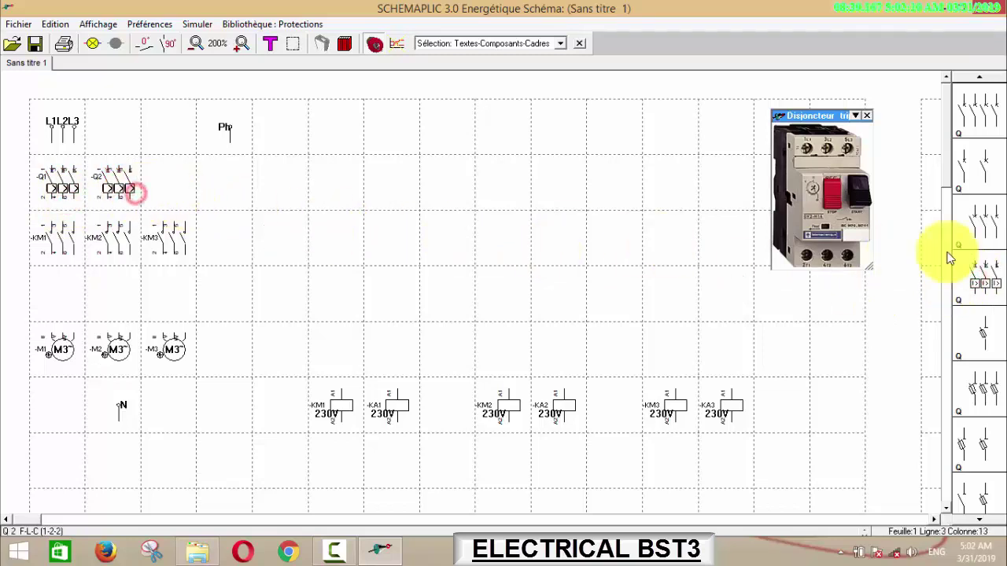
- Place a third three-pole circuit breaker in row 2, column 3, above contact KM3, with the label Q4
{"action": "left_click", "coordinate": [983, 278]}
{"action": "left_click", "coordinate": [183, 188]}
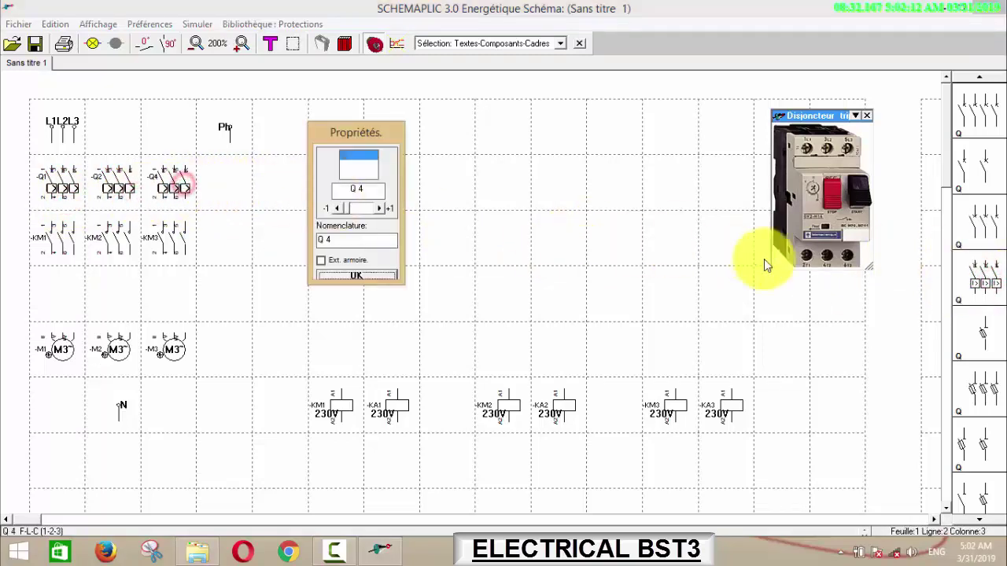
{"action": "left_click", "coordinate": [379, 208]}
{"action": "left_click", "coordinate": [387, 278]}
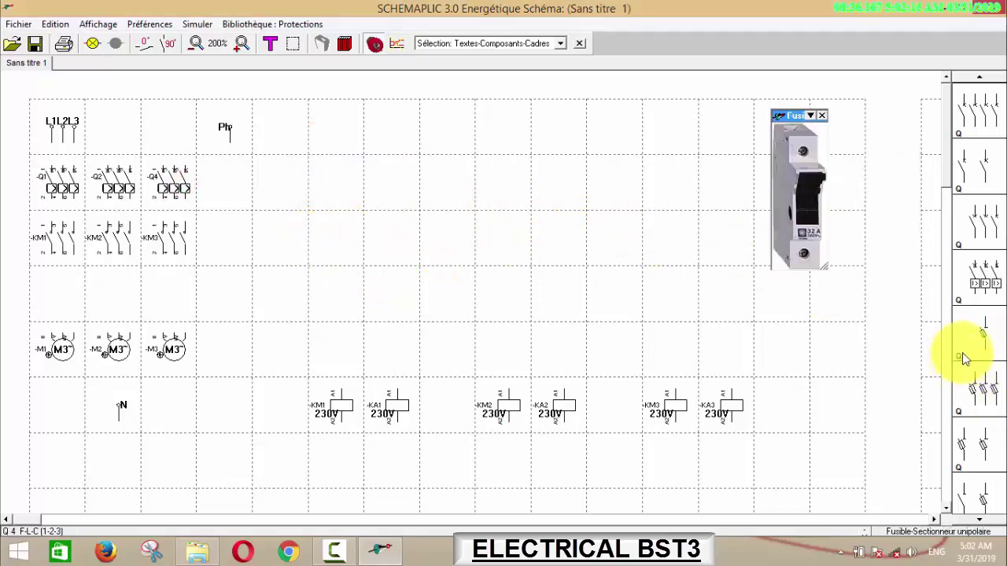
- Place a single-pole fuse disconnector in row 1, column 5, beside the phase source, with the label Q5
{"action": "left_click", "coordinate": [976, 337]}
{"action": "left_click", "coordinate": [284, 146]}
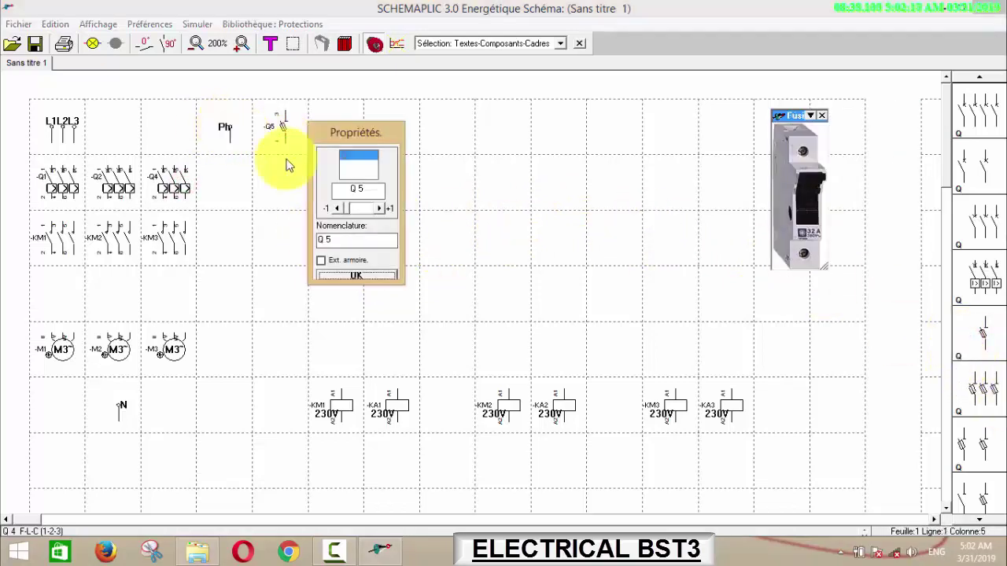
{"action": "left_click", "coordinate": [376, 276]}
- Rotate the phase source Ph to horizontal so its terminal faces fuse Q5
{"action": "left_click", "coordinate": [209, 111]}
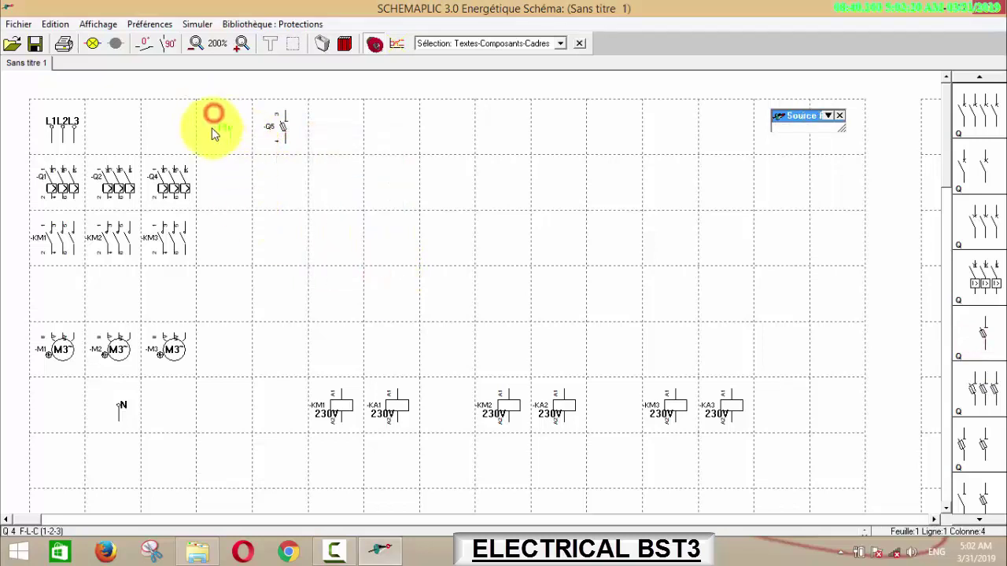
{"action": "left_click", "coordinate": [196, 43]}
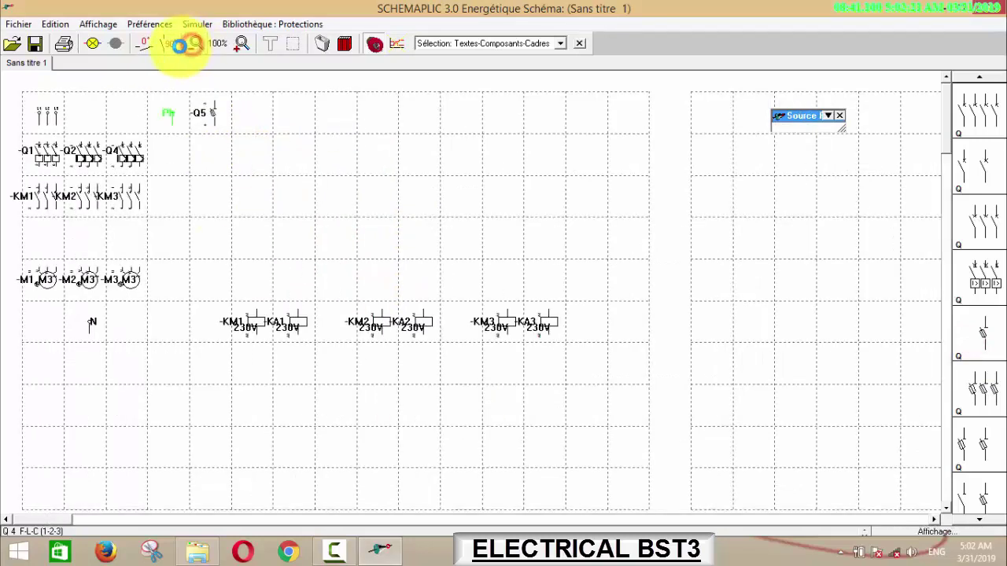
{"action": "left_click", "coordinate": [241, 43]}
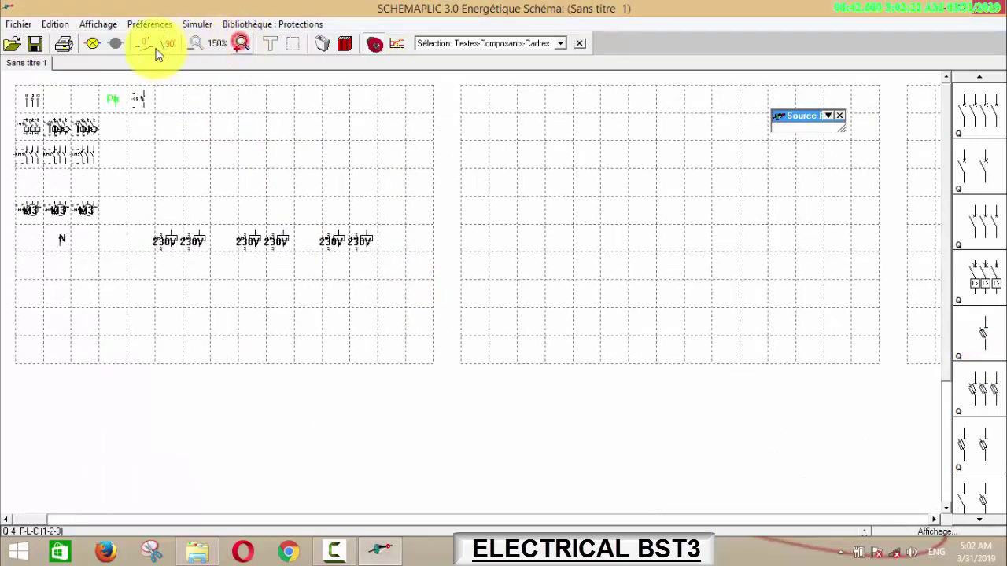
{"action": "left_click", "coordinate": [241, 44]}
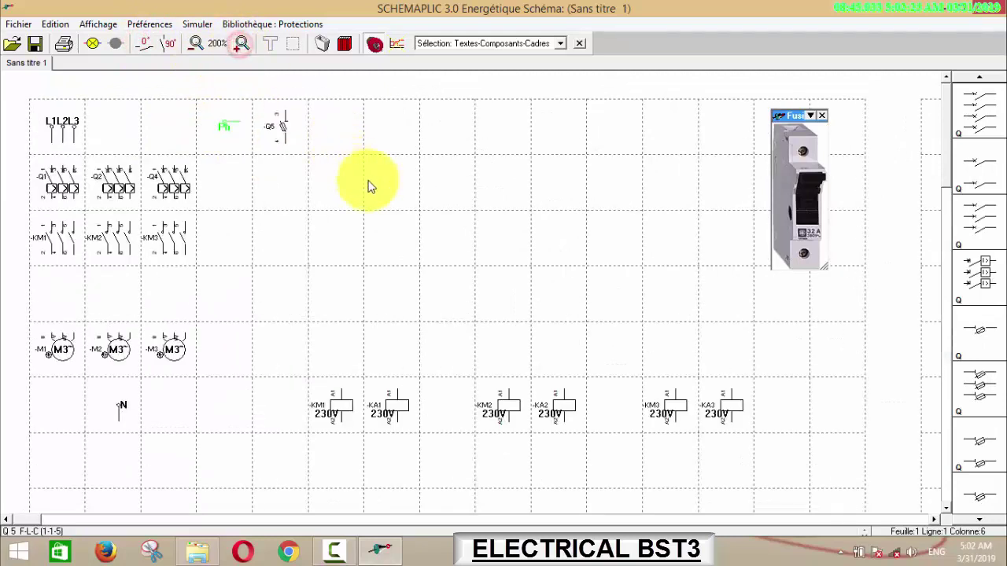
{"action": "left_click", "coordinate": [504, 249]}
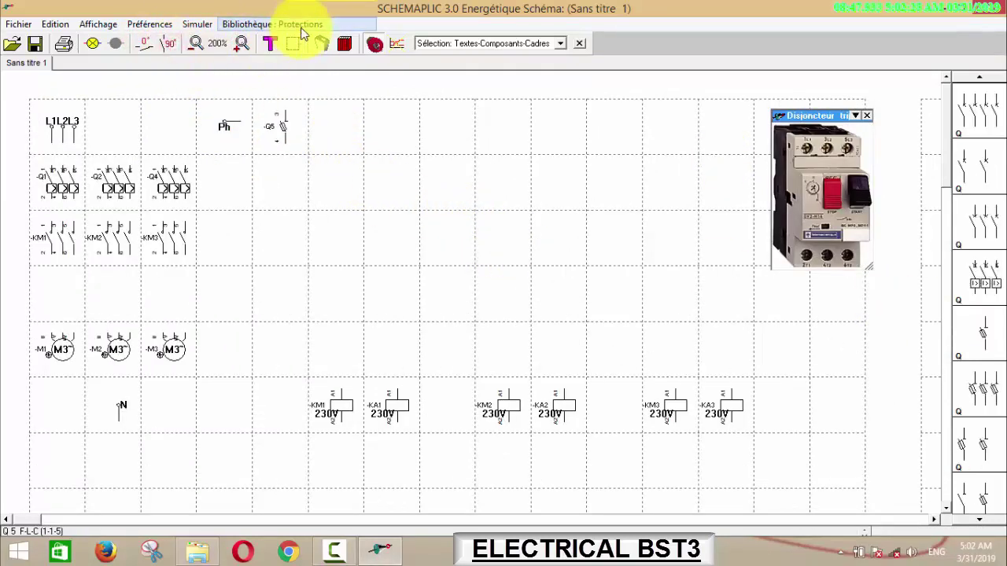
- From the Boutons poussoirs library, place NO button S1 in row 4, column 6, NC button S2 in row 3, column 6, and emergency stop S3 in row 2, column 5
{"action": "left_click", "coordinate": [302, 29]}
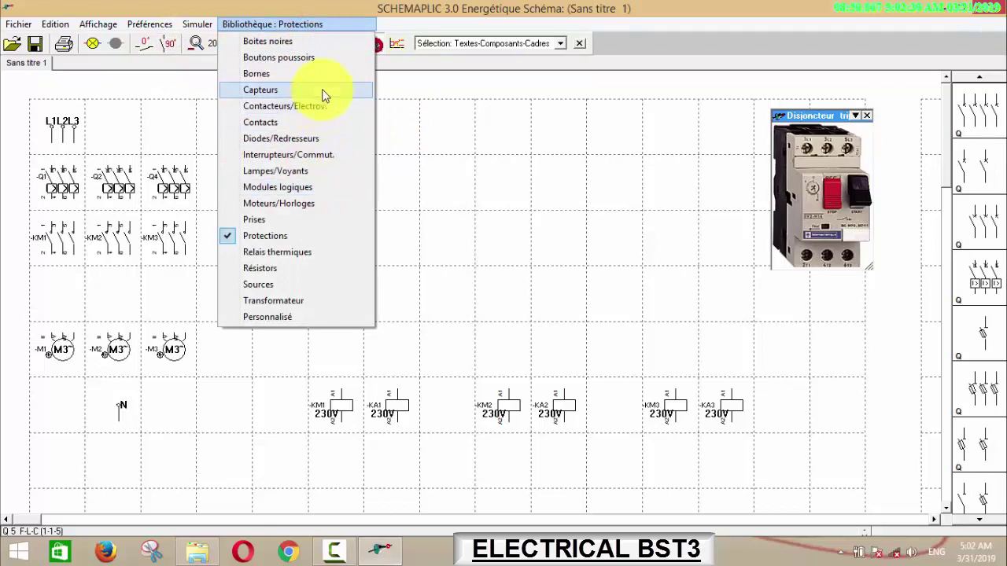
{"action": "left_click", "coordinate": [316, 108]}
{"action": "left_click", "coordinate": [292, 26]}
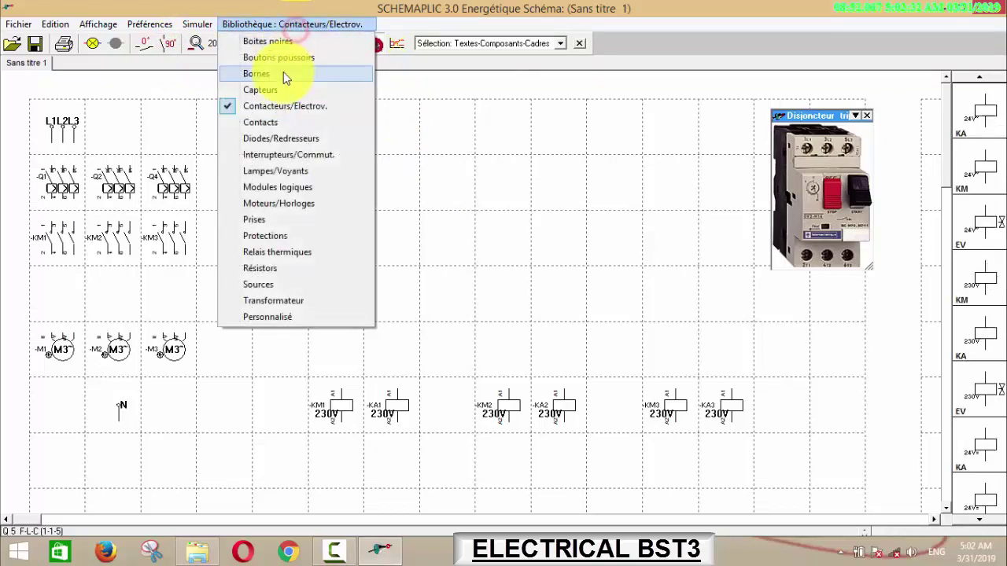
{"action": "left_click", "coordinate": [291, 58]}
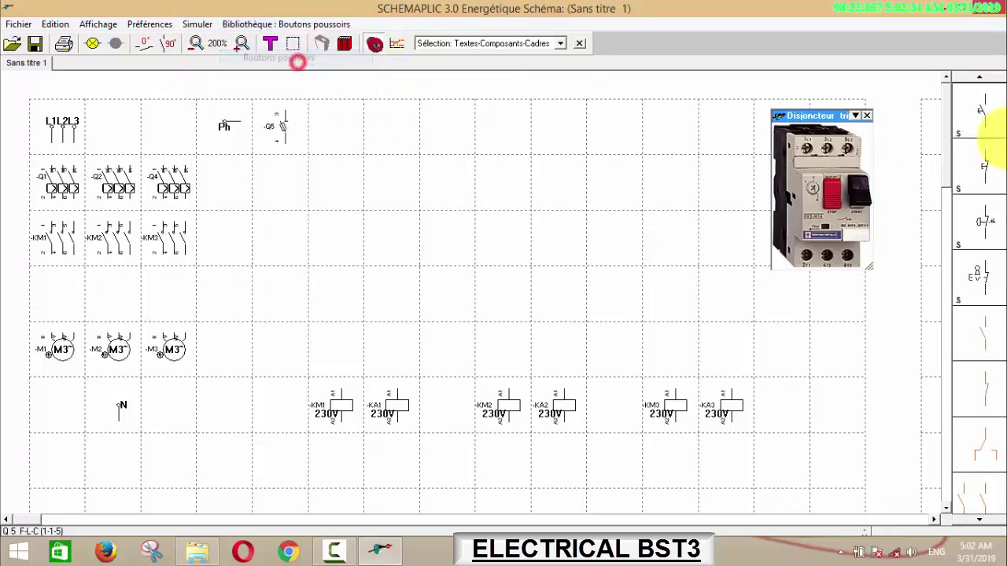
{"action": "left_click_drag", "start_coordinate": [983, 118], "coordinate": [337, 292]}
{"action": "left_click_drag", "start_coordinate": [983, 164], "coordinate": [345, 242]}
{"action": "left_click_drag", "start_coordinate": [983, 227], "coordinate": [302, 190]}
{"action": "left_click", "coordinate": [291, 194]}
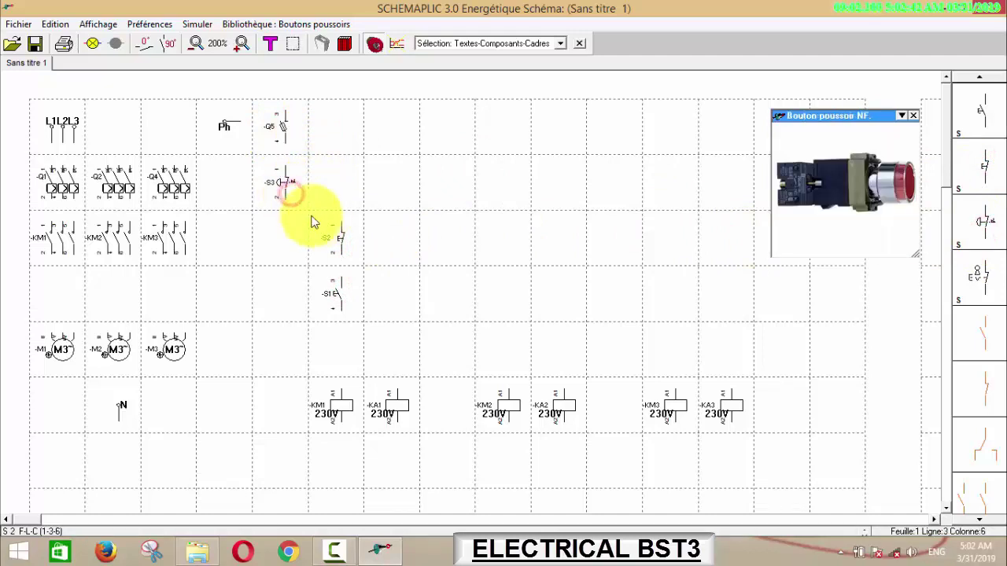
- Move buttons S1 and S2 with all KM and KA coils one column left, and shift the neutral source N to column 1
{"action": "left_click_drag", "start_coordinate": [317, 227], "coordinate": [812, 467]}
{"action": "left_click_drag", "start_coordinate": [737, 416], "coordinate": [668, 417]}
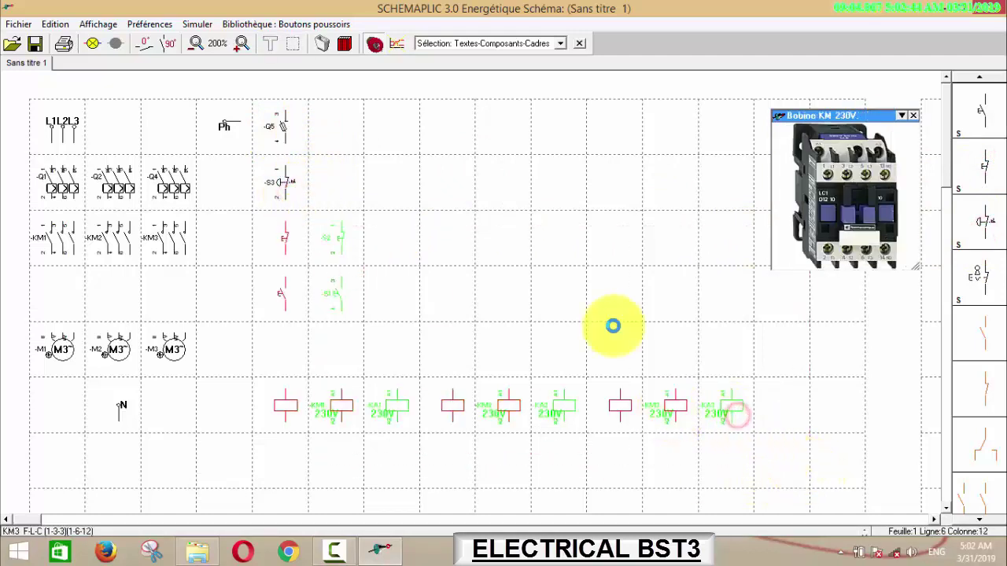
{"action": "left_click", "coordinate": [611, 326]}
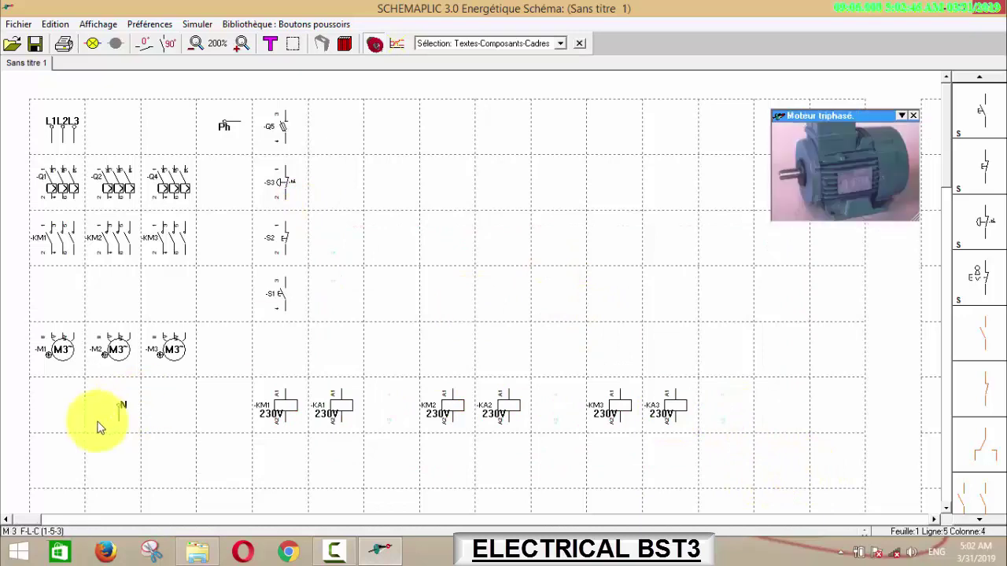
{"action": "left_click_drag", "start_coordinate": [118, 408], "coordinate": [77, 408]}
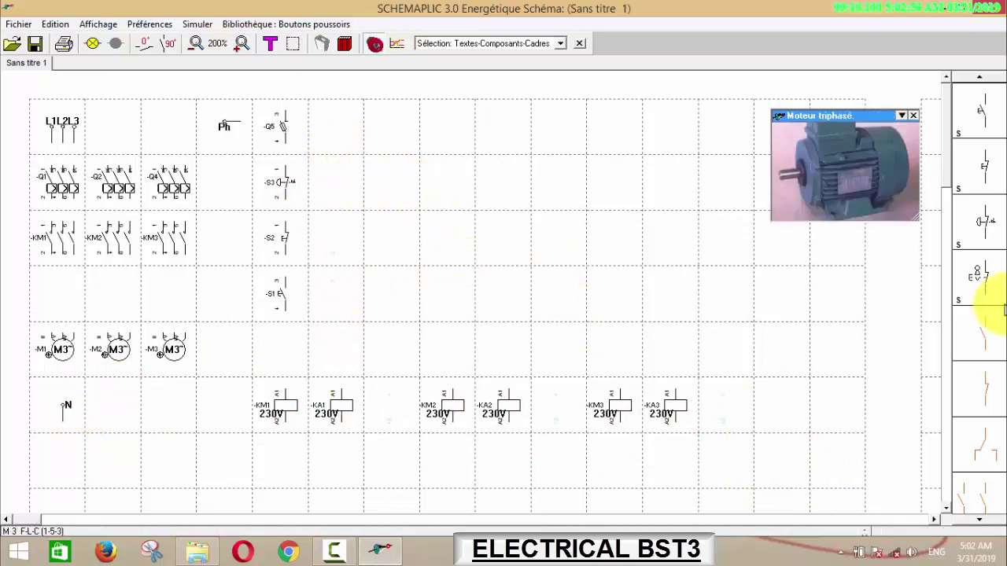
- Place an NC contact KM2 (11-12) in row 5, column 5, and an NO contact KM1 (13-14) in row 4, column 6
{"action": "left_click_drag", "start_coordinate": [988, 390], "coordinate": [287, 340]}
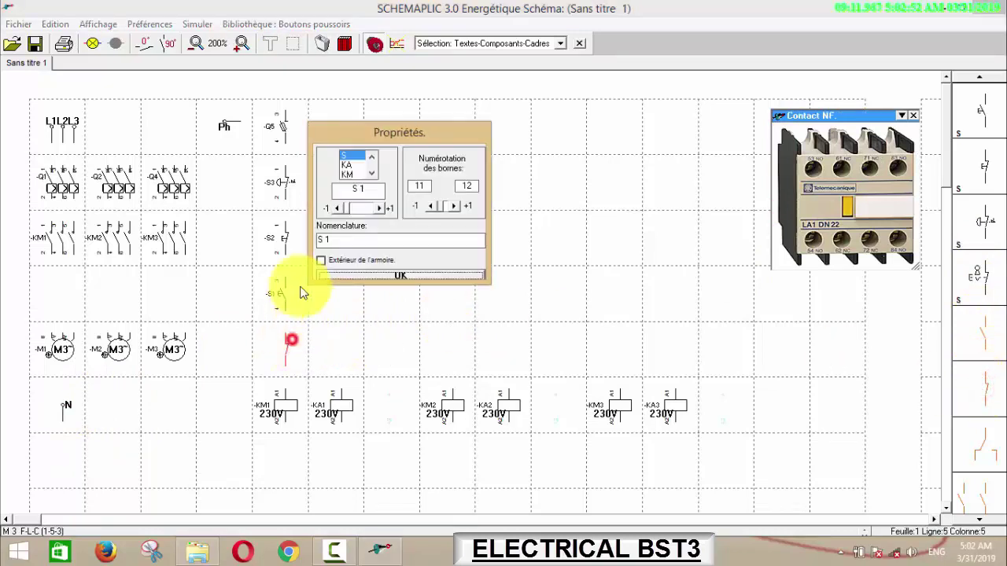
{"action": "left_click", "coordinate": [350, 175]}
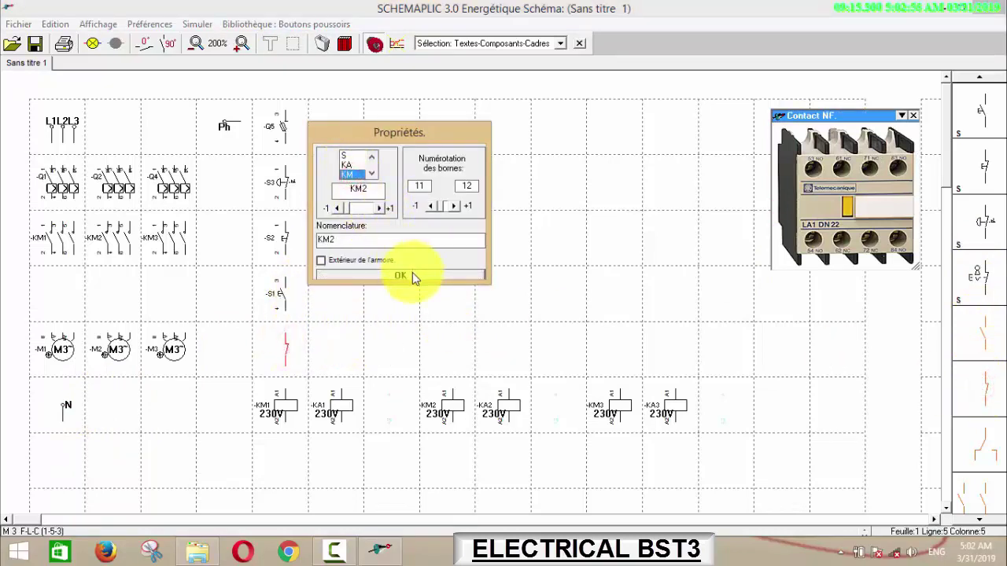
{"action": "left_click", "coordinate": [412, 274]}
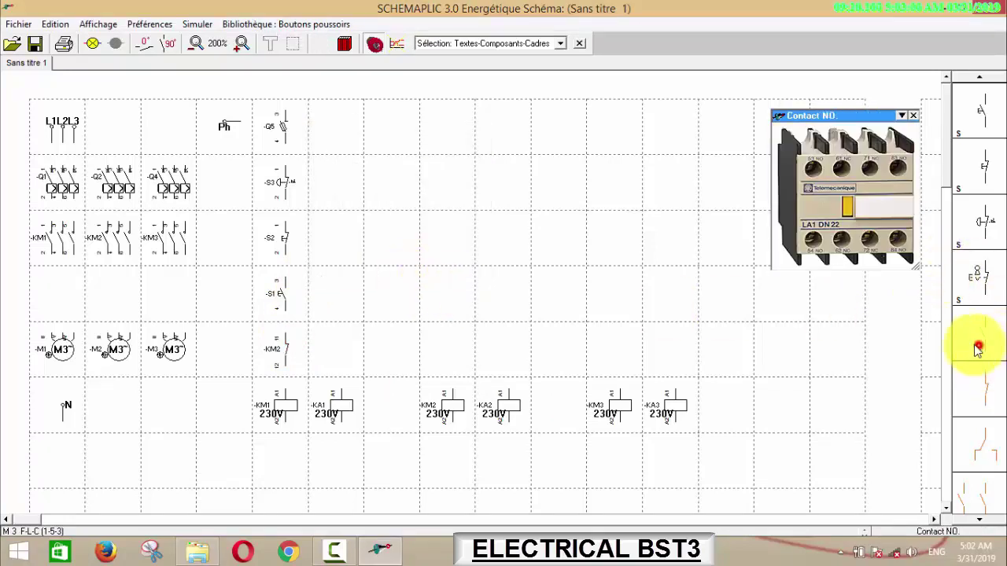
{"action": "left_click", "coordinate": [978, 344]}
{"action": "left_click", "coordinate": [337, 291]}
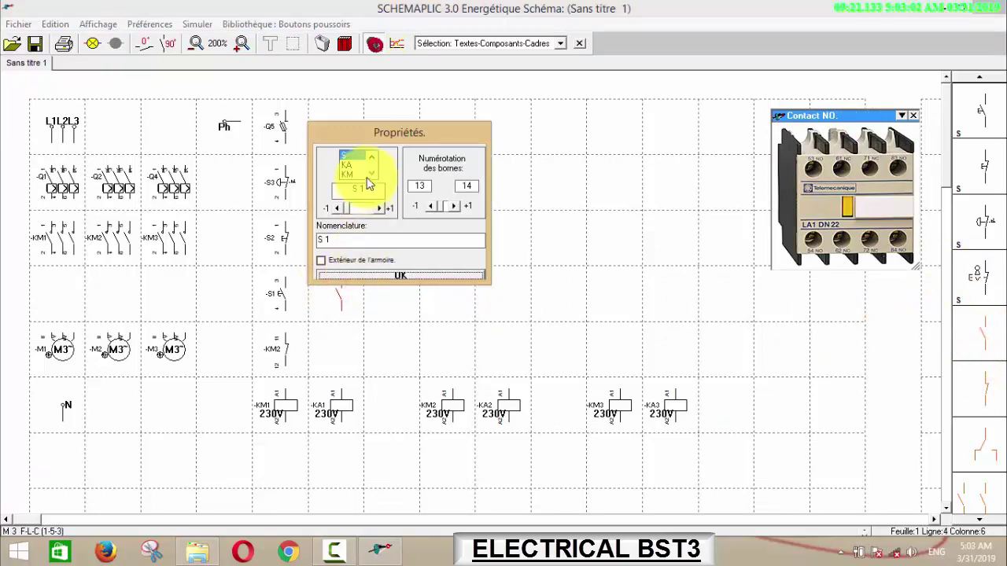
{"action": "left_click", "coordinate": [409, 275]}
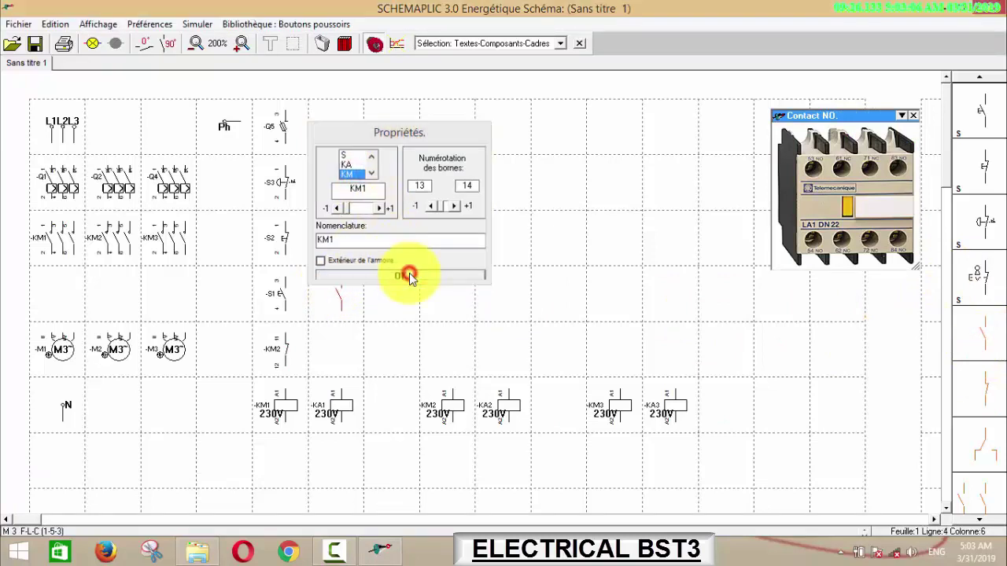
- From the Contacts library, place a time-delayed NO contact in row 4, column 7, labelled KA3 with a 5-second delay
{"action": "left_click", "coordinate": [255, 24]}
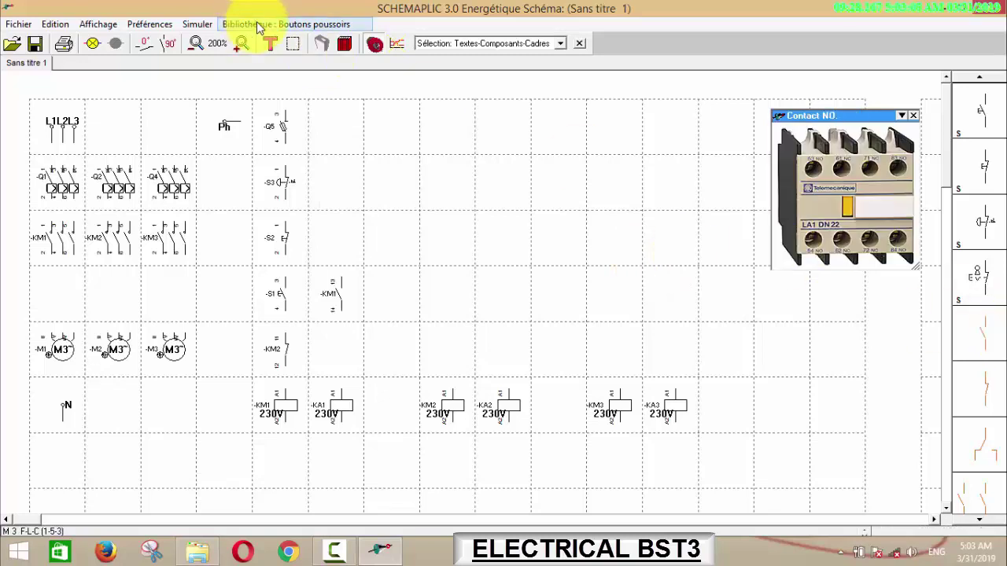
{"action": "left_click", "coordinate": [291, 123]}
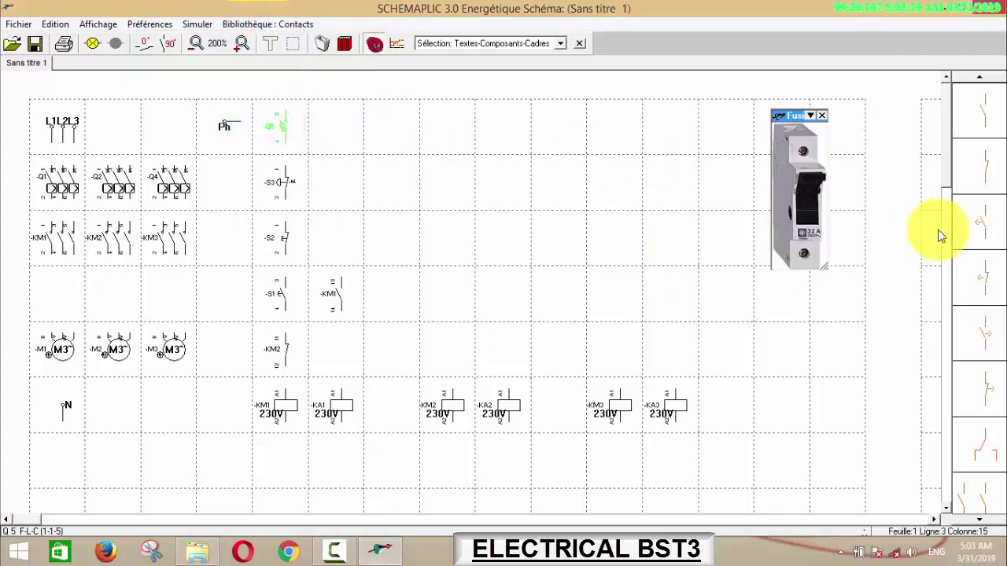
{"action": "left_click", "coordinate": [976, 227]}
{"action": "left_click", "coordinate": [391, 293]}
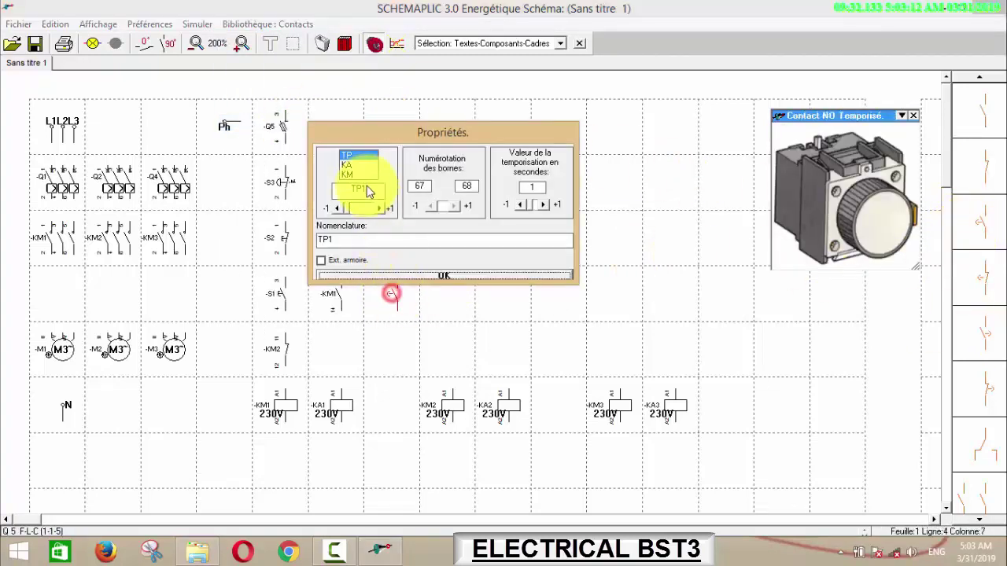
{"action": "left_click", "coordinate": [355, 166]}
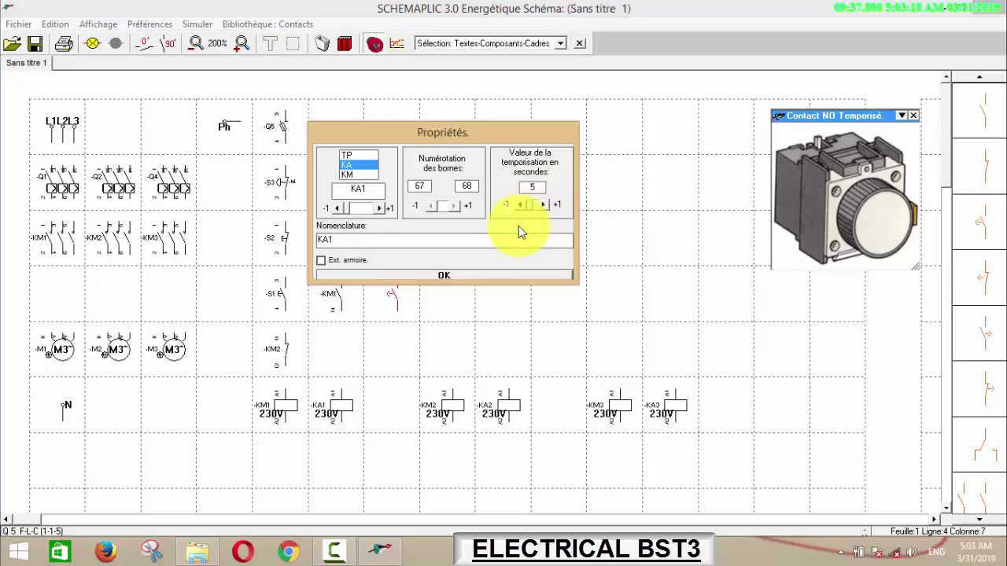
{"action": "left_click_drag", "start_coordinate": [453, 129], "coordinate": [471, 95]}
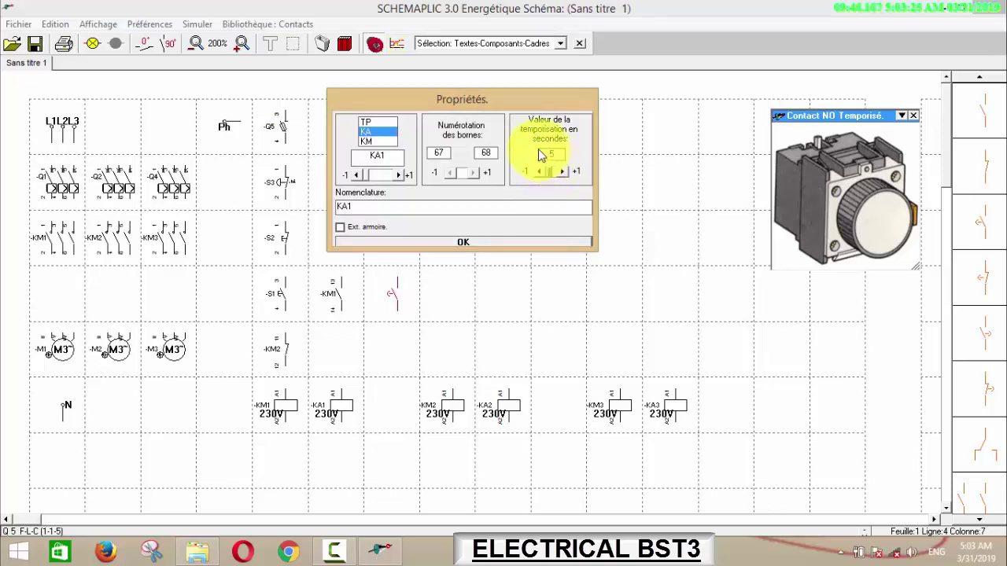
{"action": "left_click", "coordinate": [401, 175]}
{"action": "left_click", "coordinate": [463, 241]}
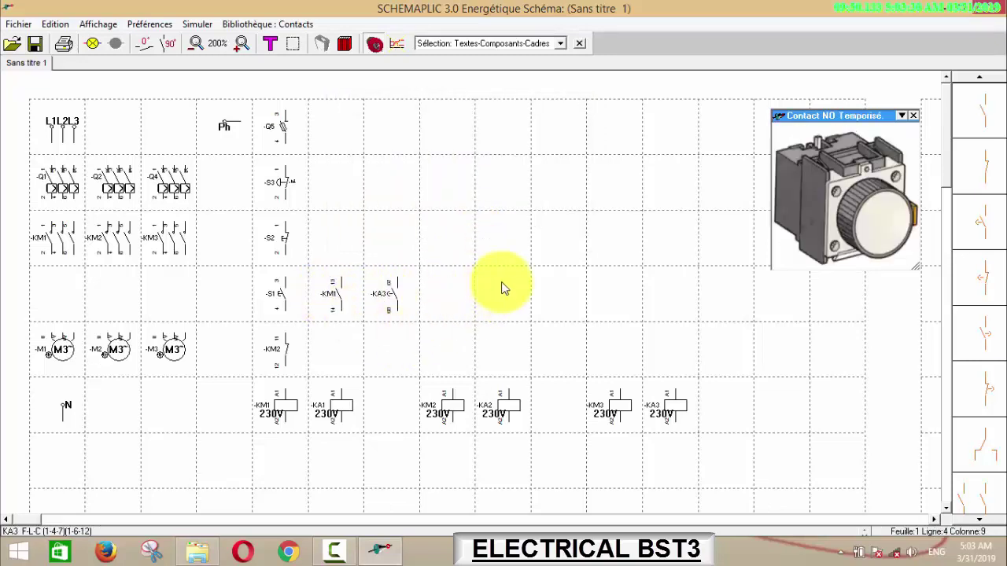
- Place a time-delayed NO contact in row 4, column 8, labelled KA1 with a 5-second delay
{"action": "left_click", "coordinate": [985, 226]}
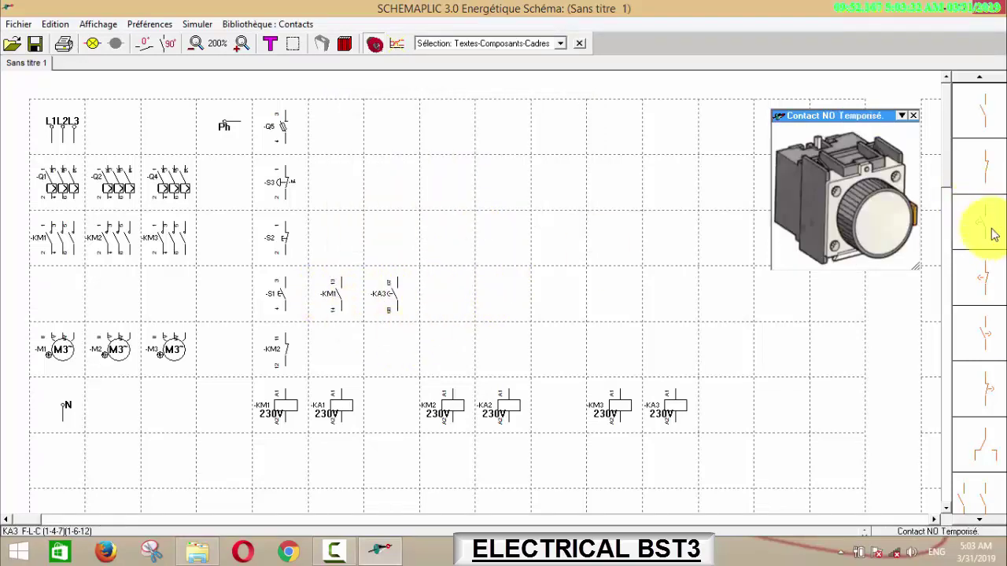
{"action": "left_click", "coordinate": [442, 308]}
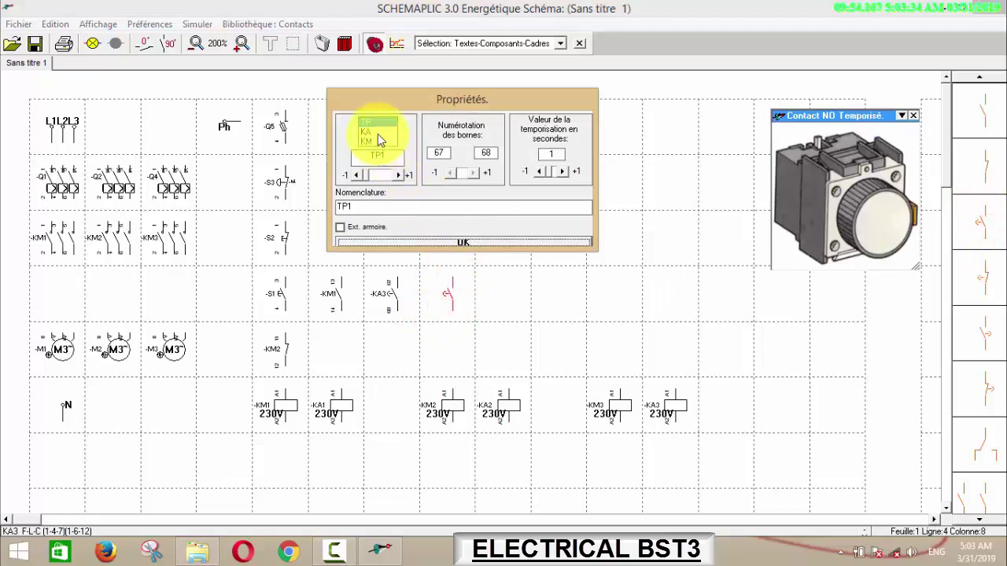
{"action": "left_click", "coordinate": [375, 132]}
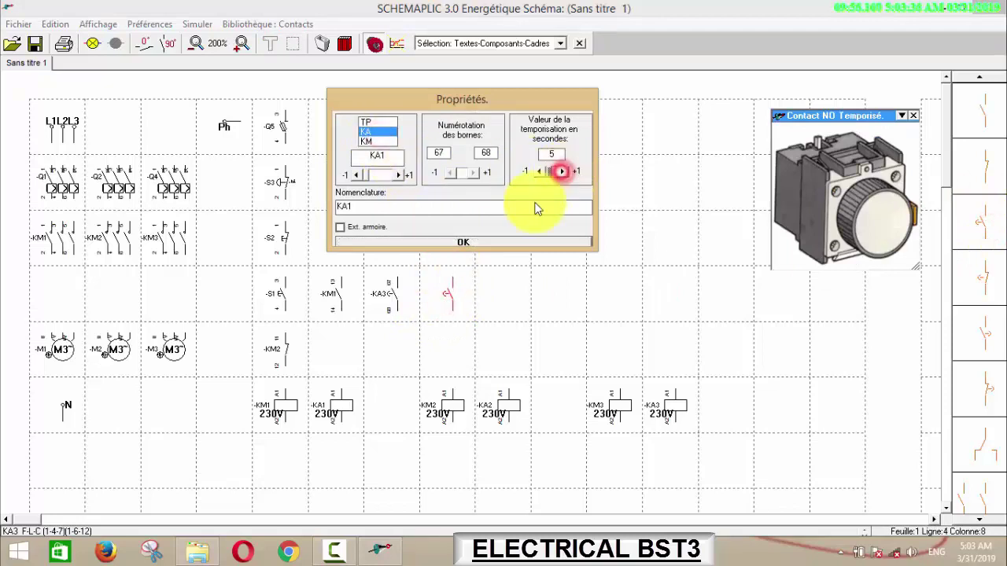
{"action": "left_click", "coordinate": [534, 245]}
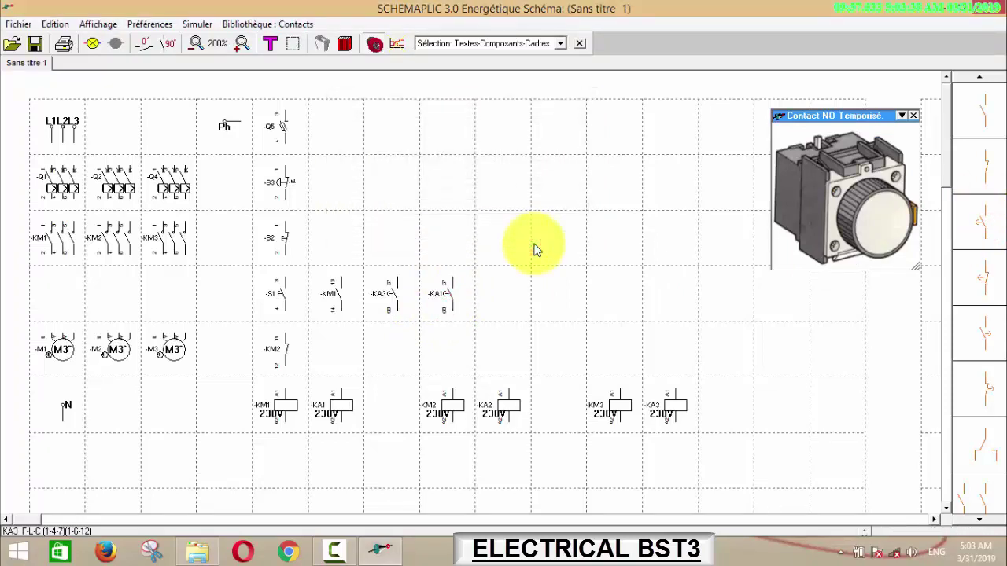
- Place an NO contact KM2 (23-24) in row 4, column 9, and an NC contact KM3 (11-12) in row 5, column 8
{"action": "left_click", "coordinate": [985, 118]}
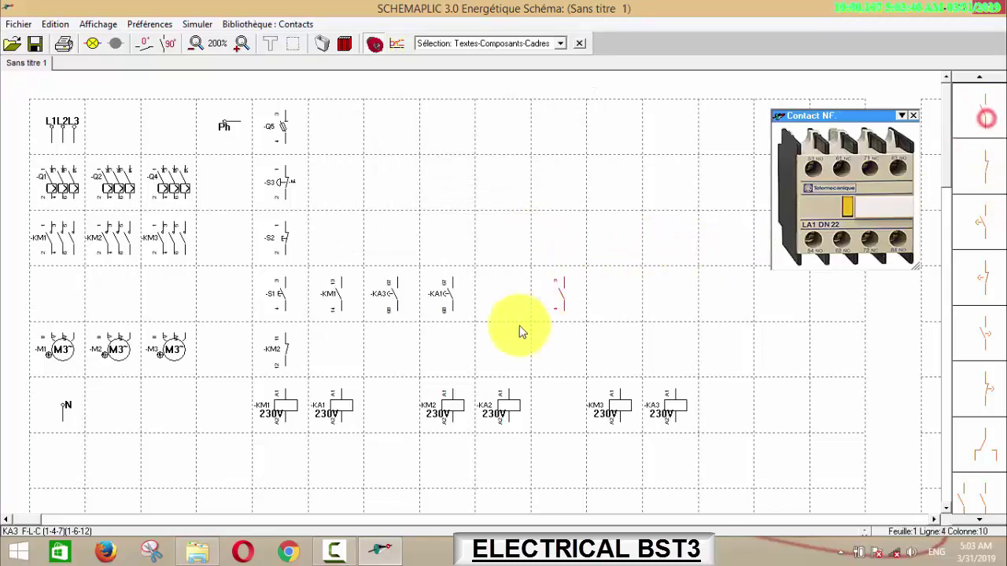
{"action": "left_click", "coordinate": [519, 329]}
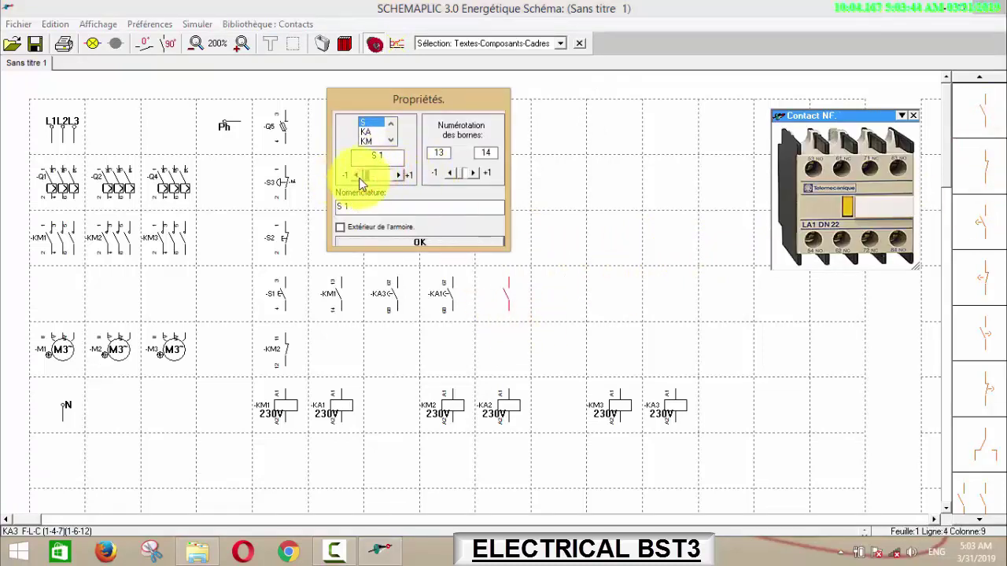
{"action": "left_click", "coordinate": [449, 244]}
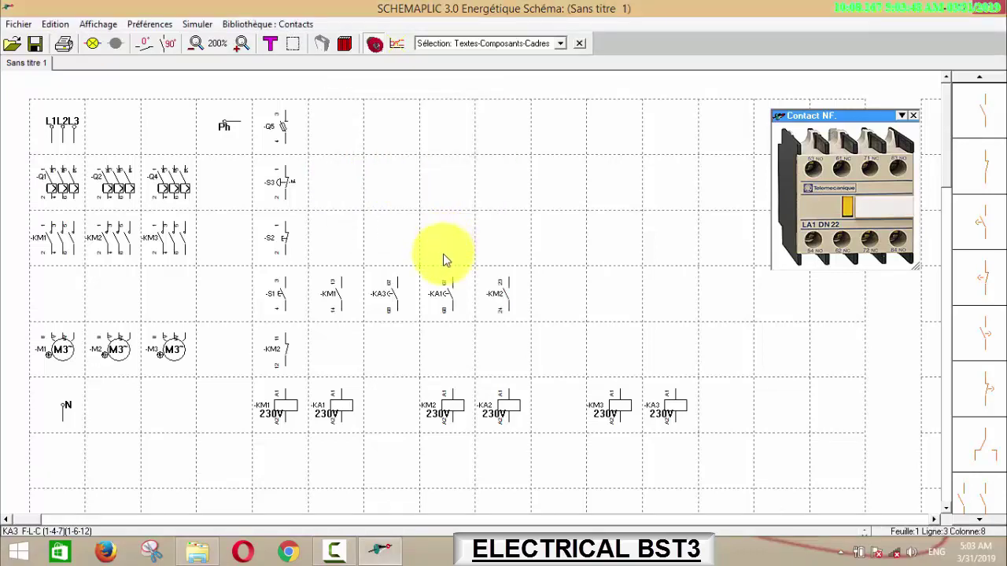
{"action": "left_click", "coordinate": [985, 159]}
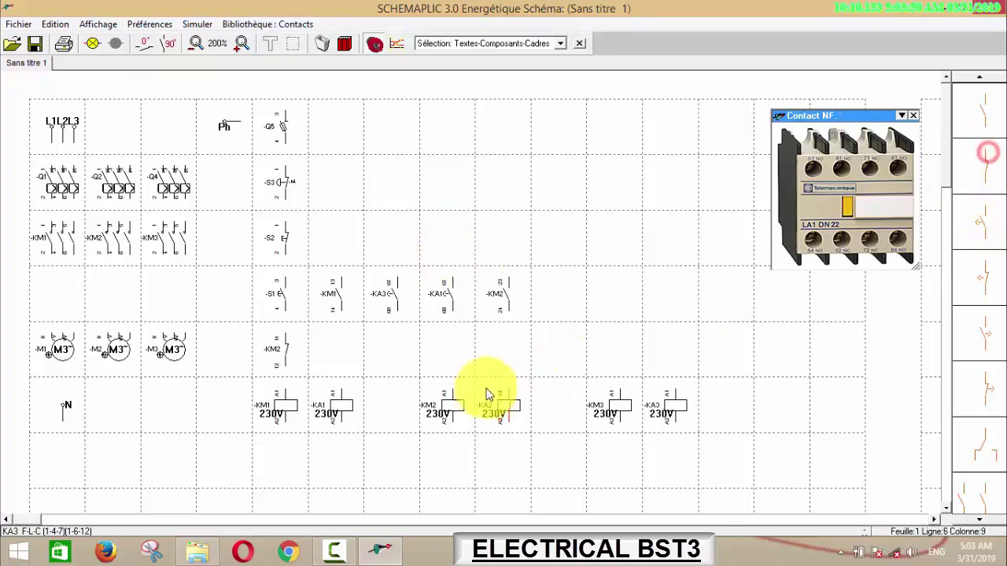
{"action": "left_click", "coordinate": [452, 364]}
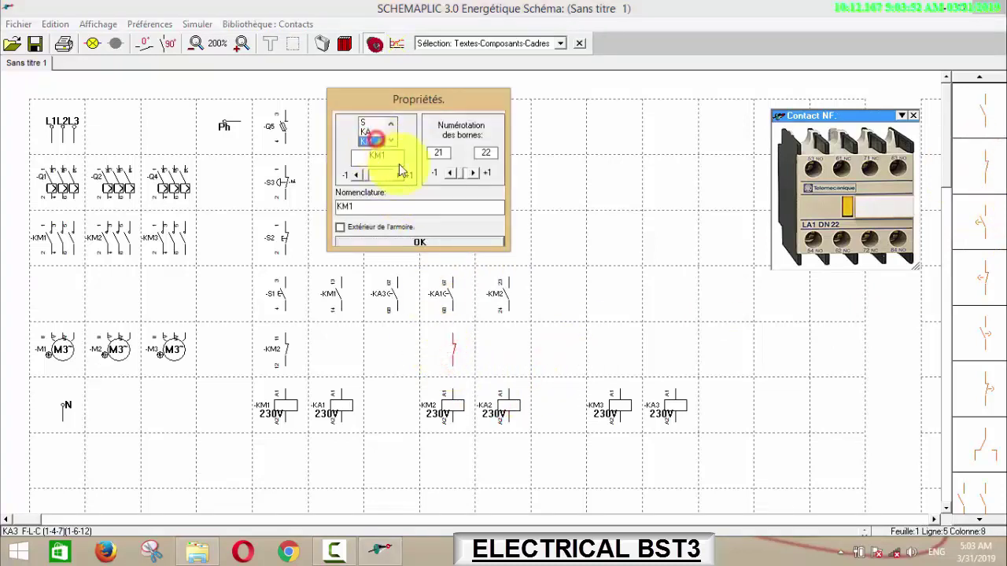
{"action": "left_click", "coordinate": [433, 244]}
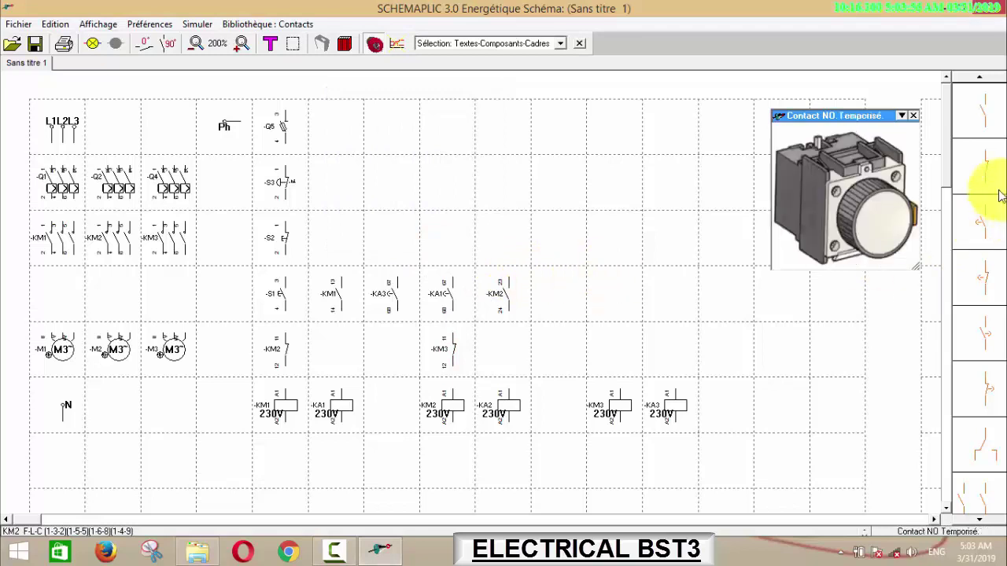
- Place a time-delayed NO contact in row 4, column 11, labelled KA2 with a 5-second delay
{"action": "left_click", "coordinate": [983, 220]}
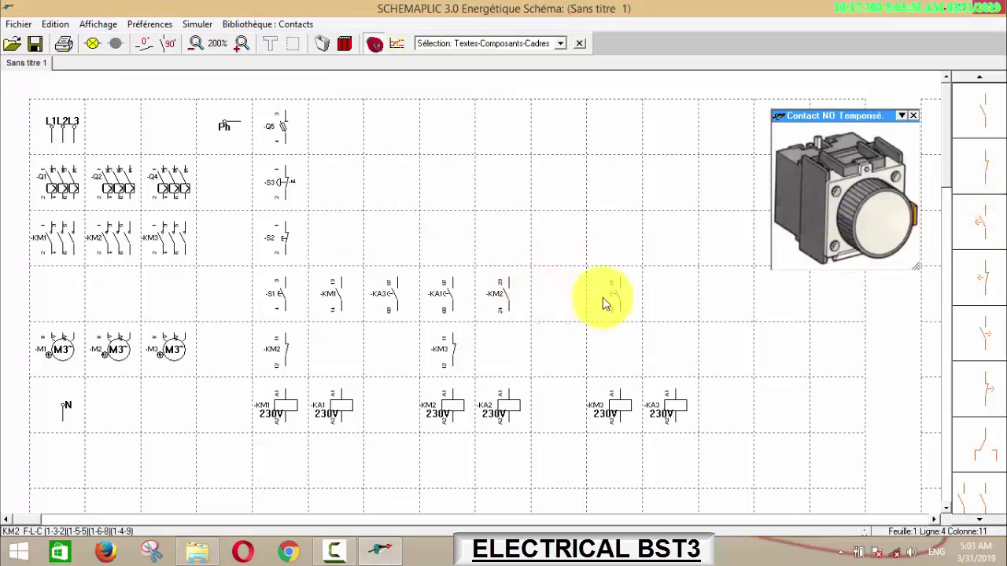
{"action": "left_click", "coordinate": [604, 303]}
{"action": "left_click", "coordinate": [380, 133]}
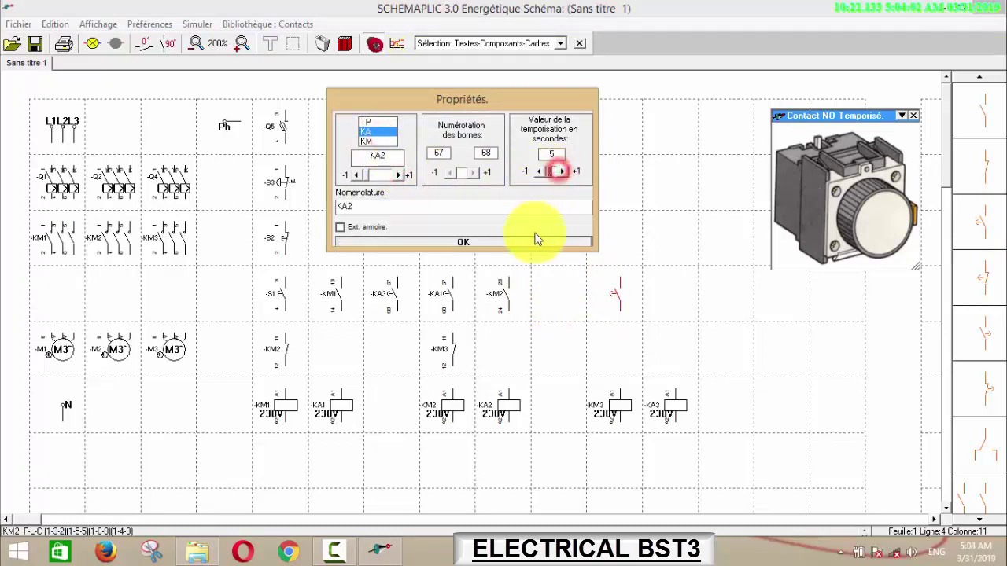
{"action": "left_click", "coordinate": [538, 242]}
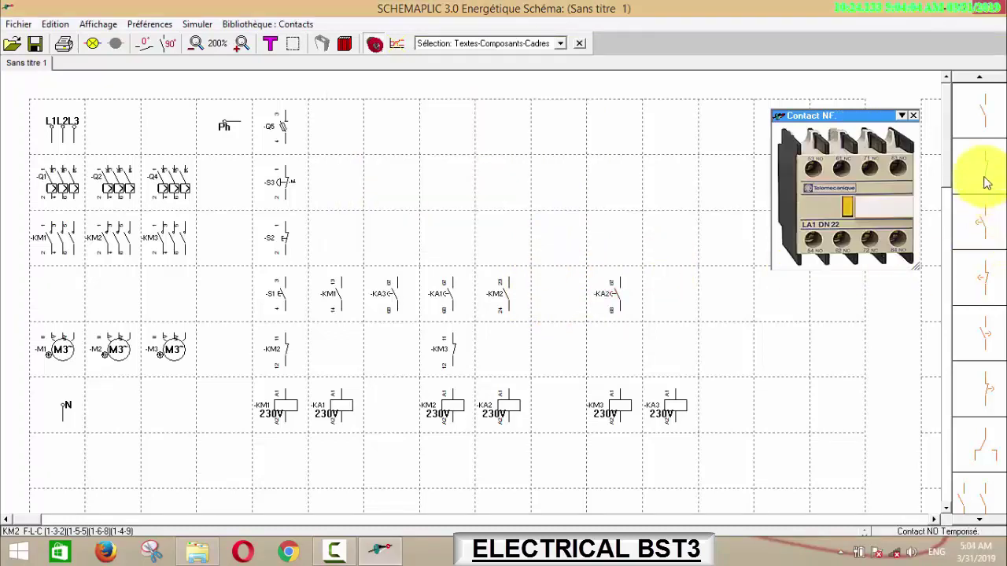
- Place an NO contact KM3 (23-24) in row 4, column 12, and an NC contact KM1 (21-22) in row 5, column 11
{"action": "left_click", "coordinate": [982, 110]}
{"action": "left_click", "coordinate": [669, 295]}
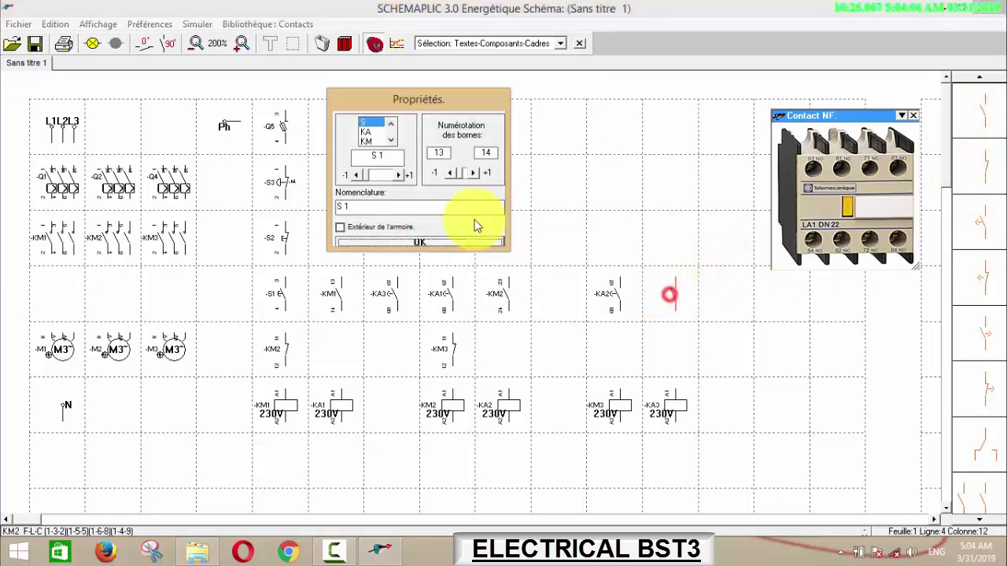
{"action": "left_click", "coordinate": [379, 139]}
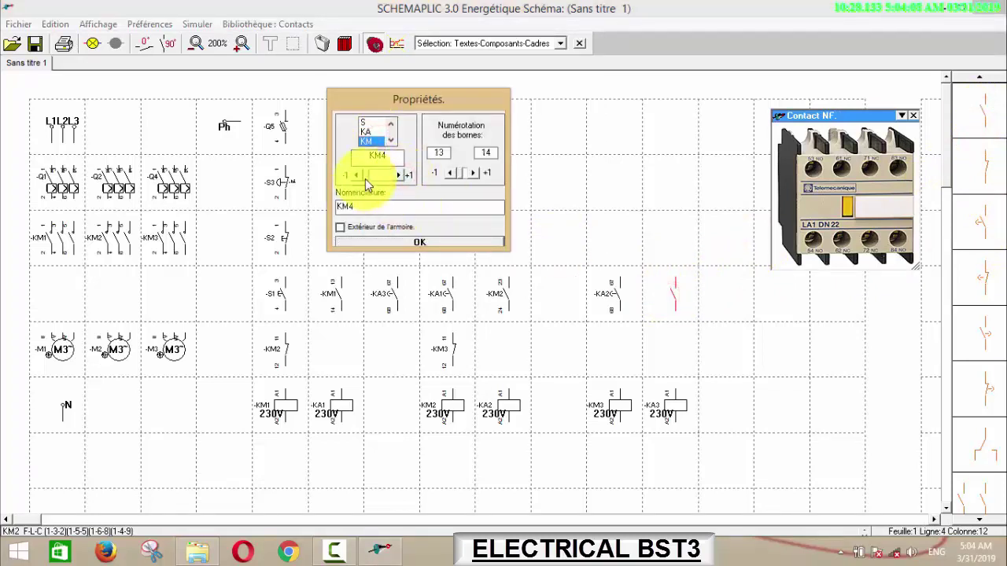
{"action": "left_click", "coordinate": [358, 176]}
{"action": "left_click", "coordinate": [419, 242]}
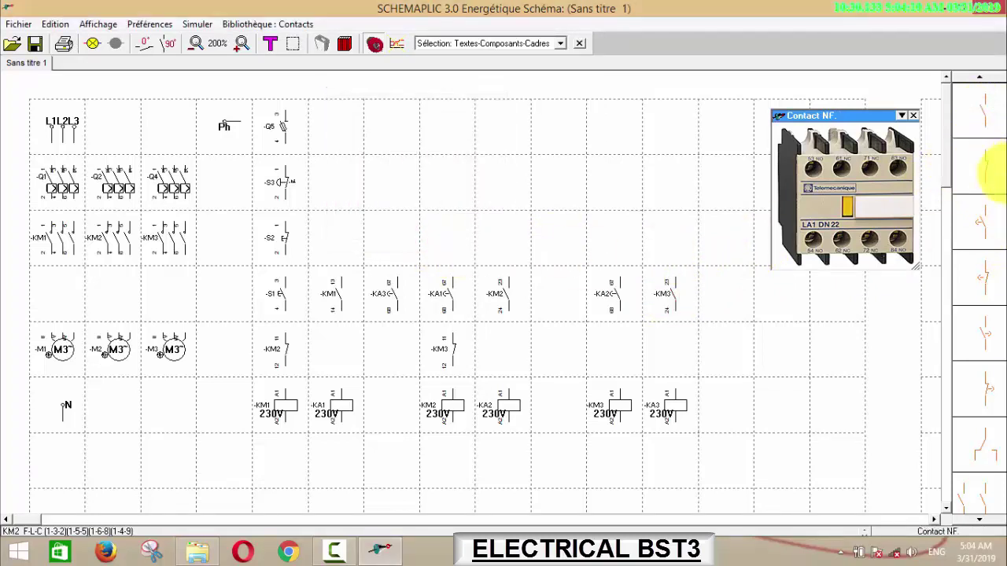
{"action": "left_click", "coordinate": [984, 165]}
{"action": "left_click", "coordinate": [598, 353]}
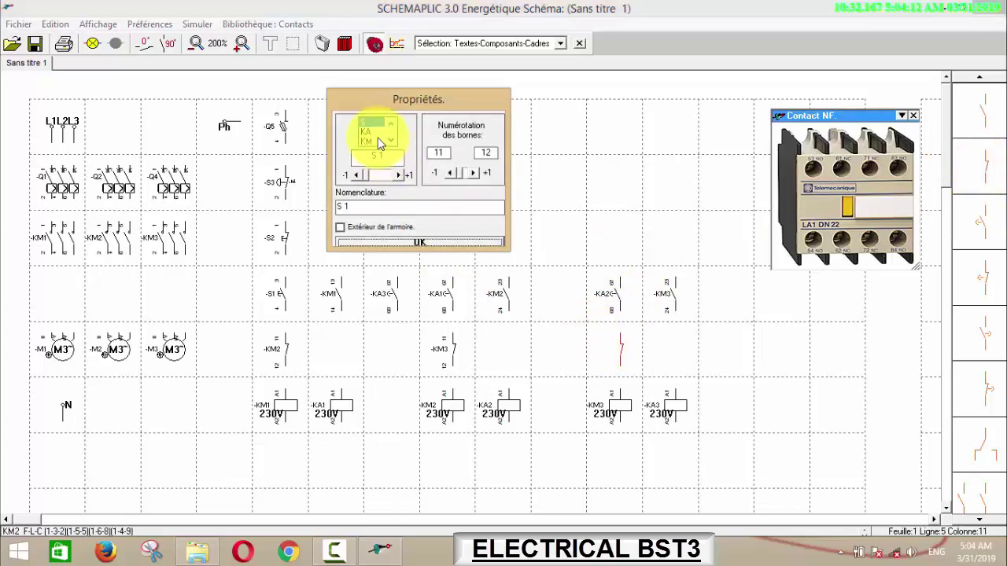
{"action": "left_click", "coordinate": [425, 242]}
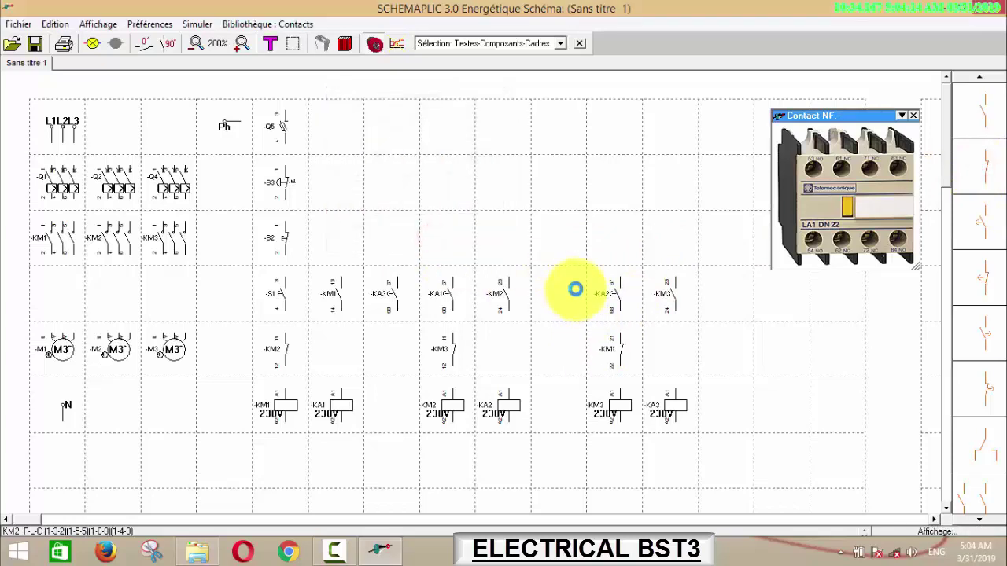
- From the Lampes/Voyants library, place three 230V lamps H1, H2 and H3 in row 6, columns 13 to 15
{"action": "left_click", "coordinate": [307, 26]}
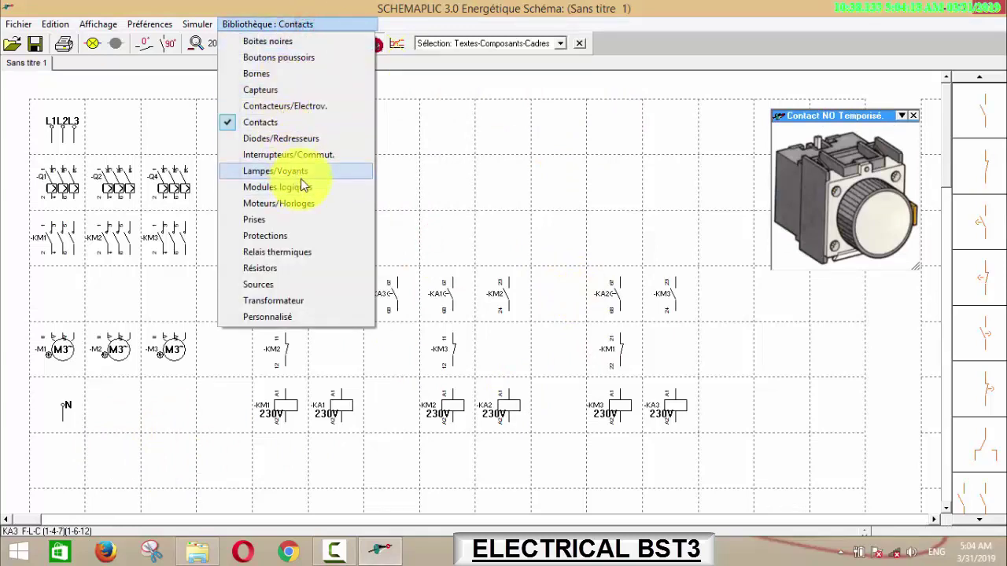
{"action": "left_click", "coordinate": [300, 179]}
{"action": "left_click_drag", "start_coordinate": [985, 166], "coordinate": [838, 388]}
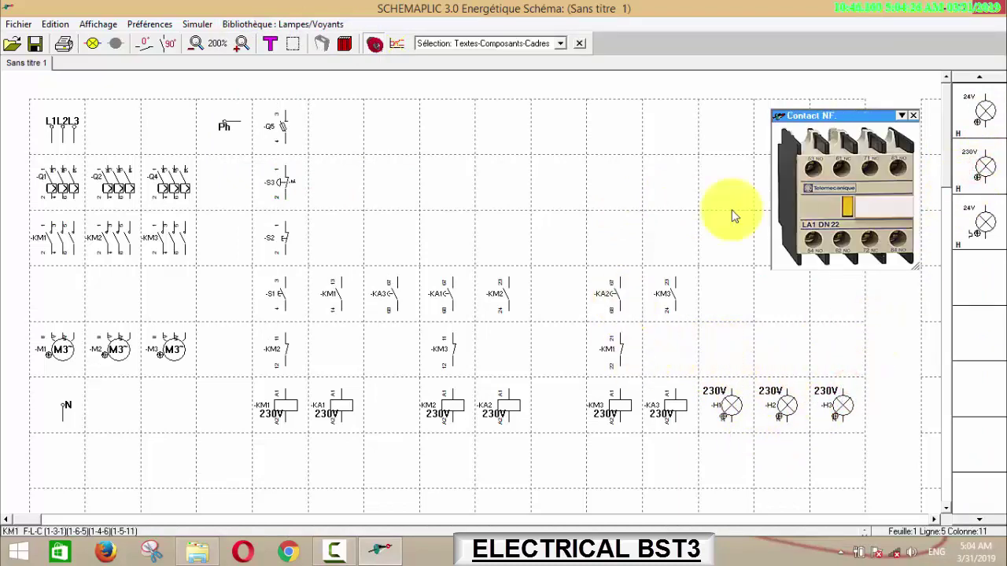
- From the Relais thermiques library, place thermal relays F1, F2 and F3 in row 4, columns 1 to 3, above the motors
{"action": "left_click", "coordinate": [263, 24]}
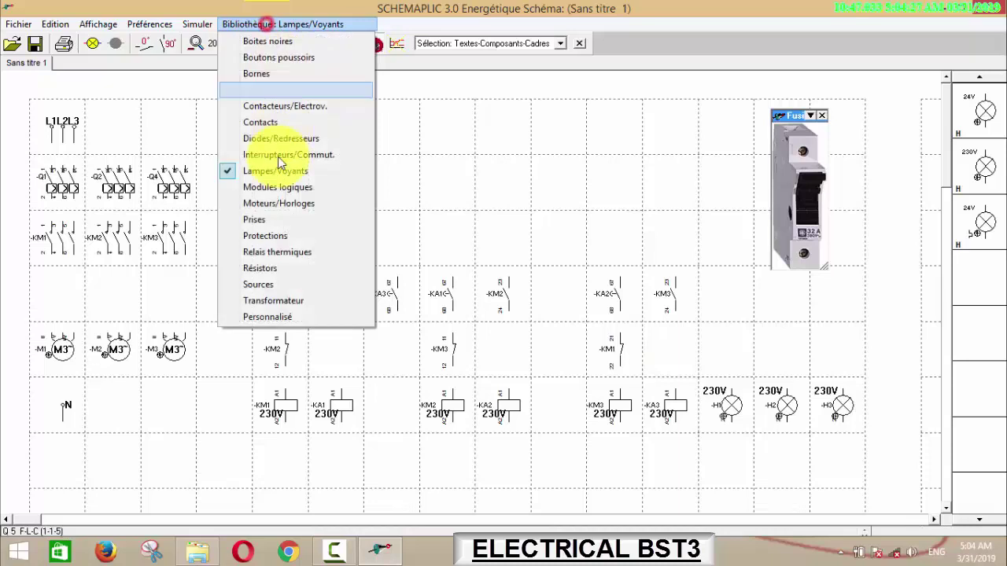
{"action": "left_click", "coordinate": [289, 252]}
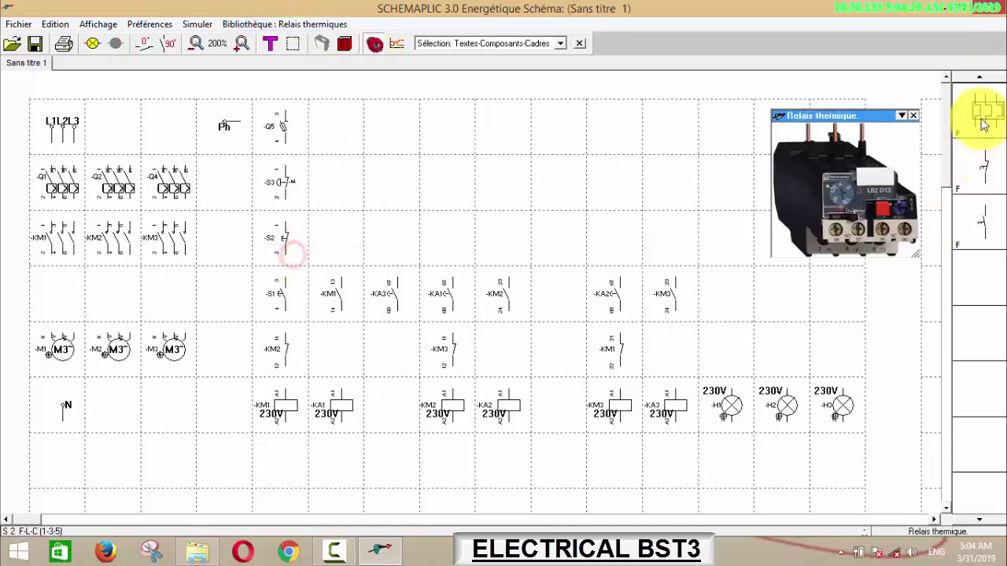
{"action": "left_click", "coordinate": [984, 125]}
{"action": "left_click", "coordinate": [63, 295]}
{"action": "left_click", "coordinate": [976, 109]}
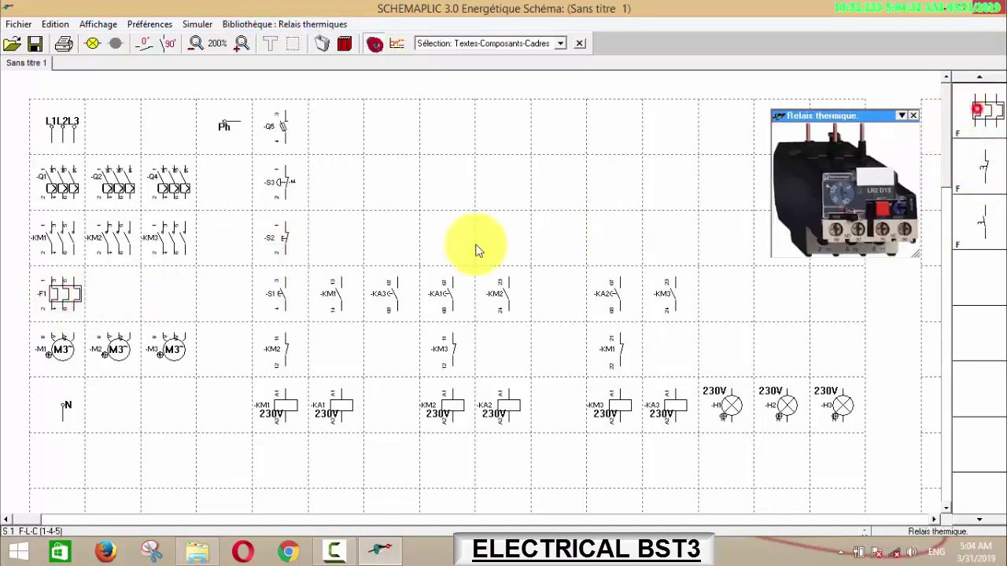
{"action": "left_click", "coordinate": [139, 305]}
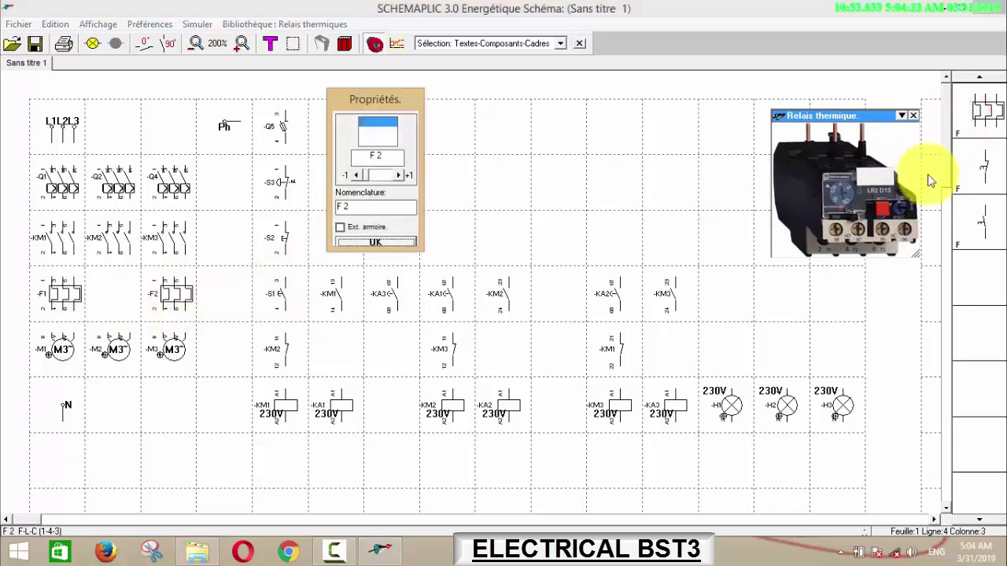
{"action": "left_click", "coordinate": [373, 243]}
{"action": "left_click", "coordinate": [199, 304]}
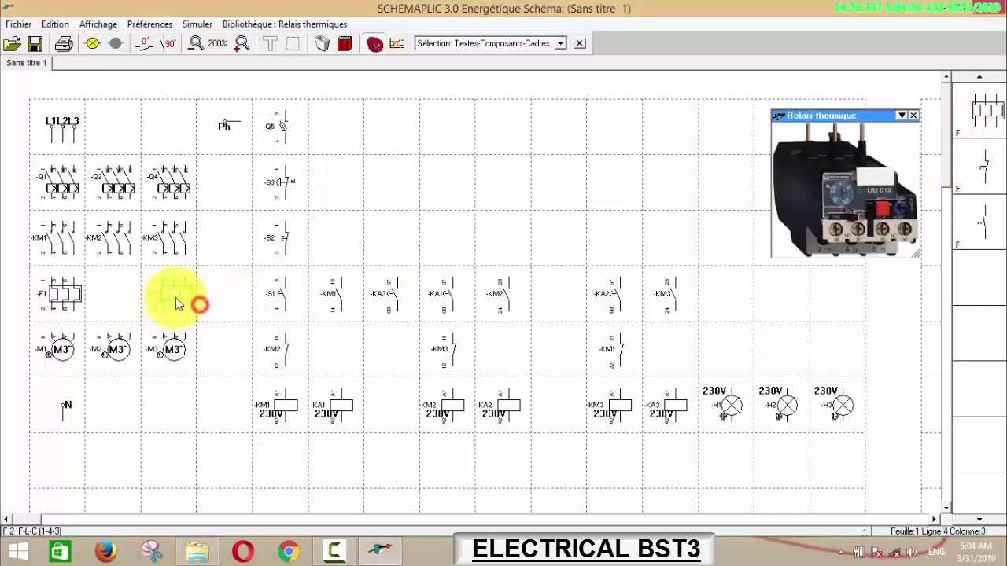
{"action": "left_click", "coordinate": [985, 139]}
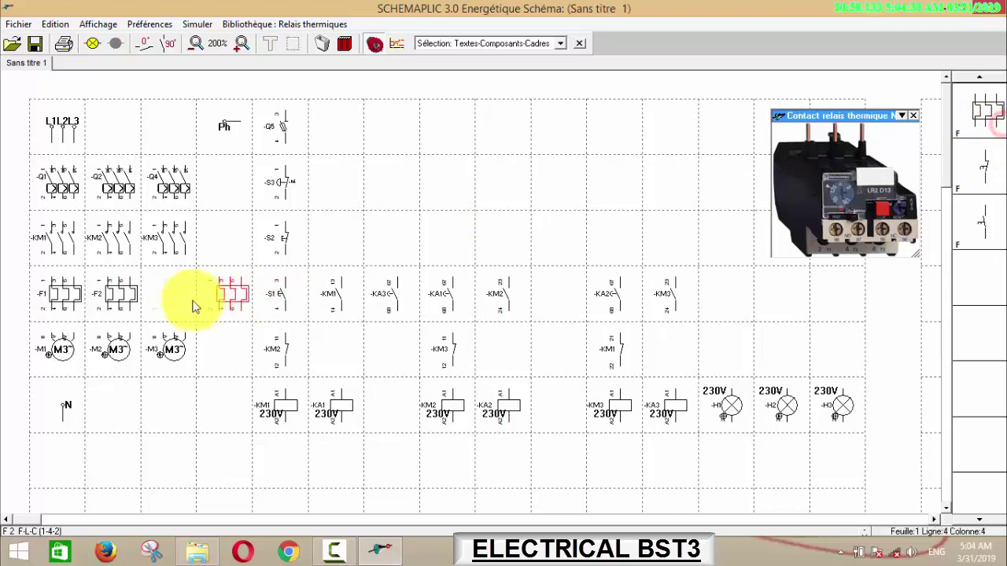
{"action": "left_click", "coordinate": [186, 303]}
- Place three NC thermal relay contacts labelled F1, F2 and F3 in row 7, columns 2 to 4
{"action": "left_click", "coordinate": [975, 166]}
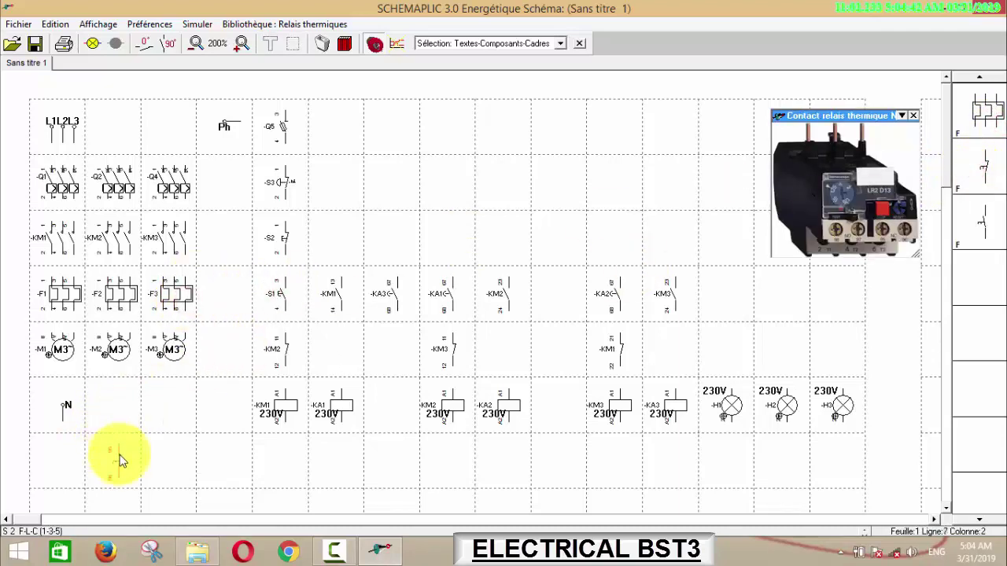
{"action": "left_click", "coordinate": [119, 459]}
{"action": "left_click", "coordinate": [385, 247]}
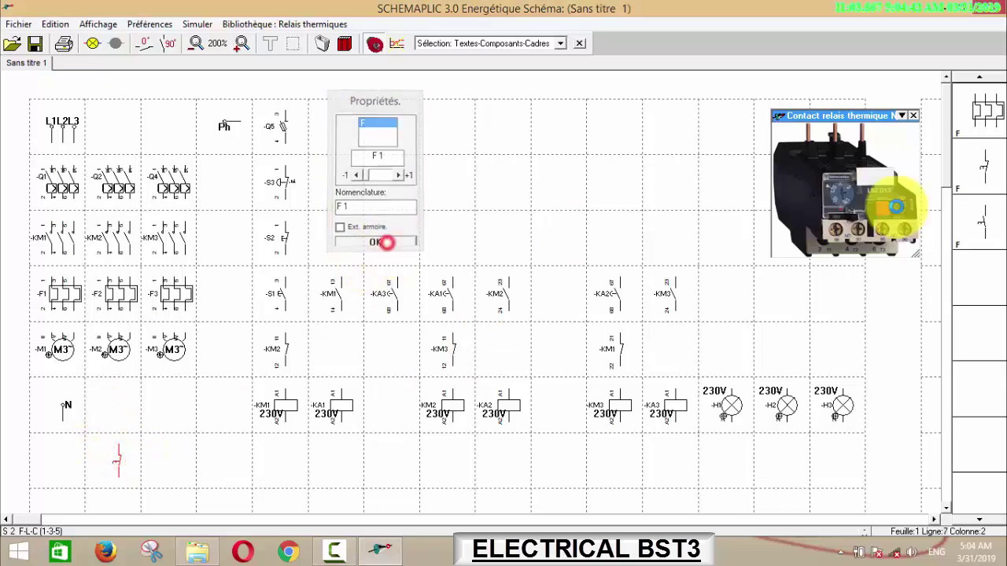
{"action": "left_click", "coordinate": [982, 168]}
{"action": "left_click", "coordinate": [180, 454]}
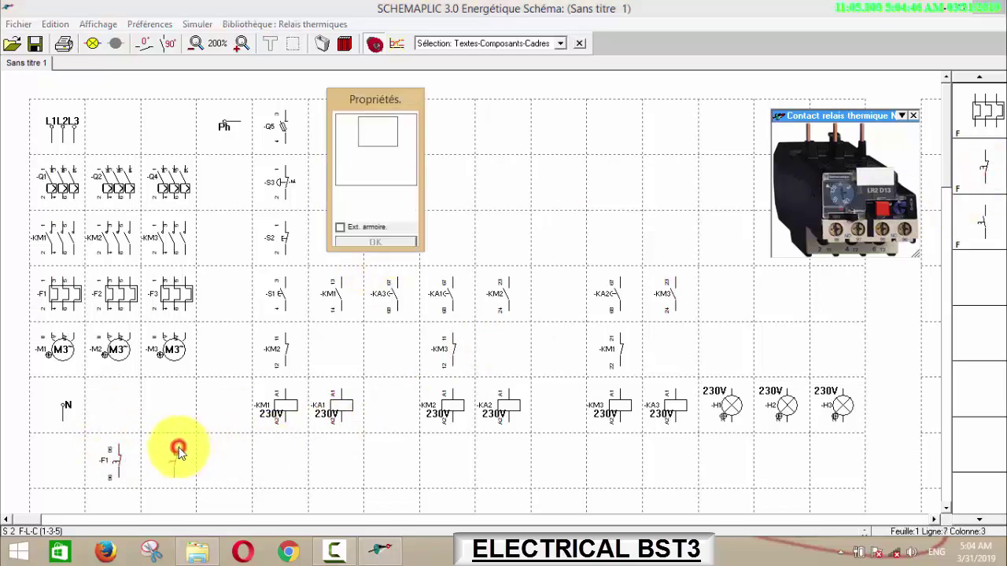
{"action": "left_click", "coordinate": [385, 247]}
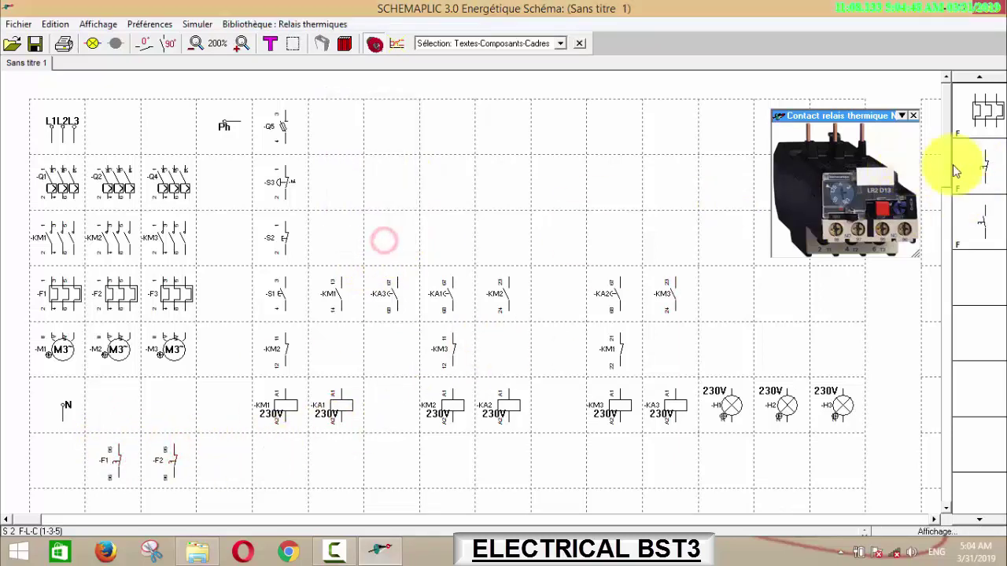
{"action": "left_click", "coordinate": [977, 165]}
{"action": "left_click", "coordinate": [244, 442]}
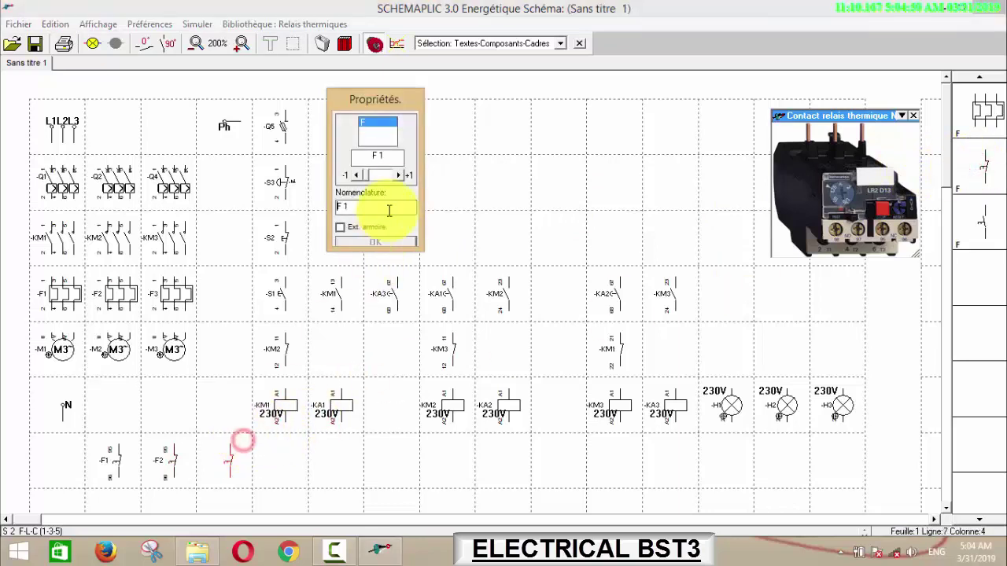
{"action": "left_click", "coordinate": [398, 177]}
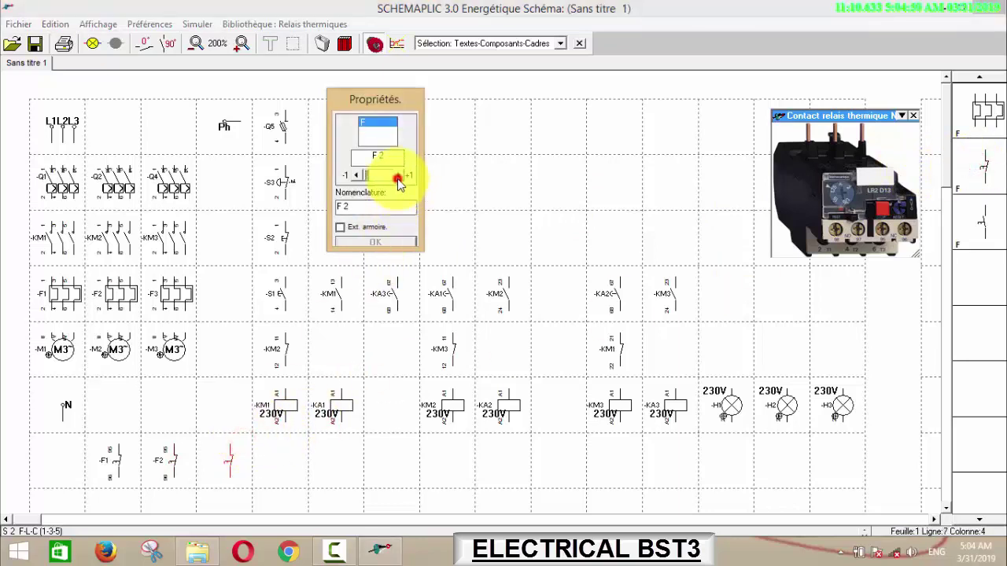
{"action": "left_click", "coordinate": [389, 243]}
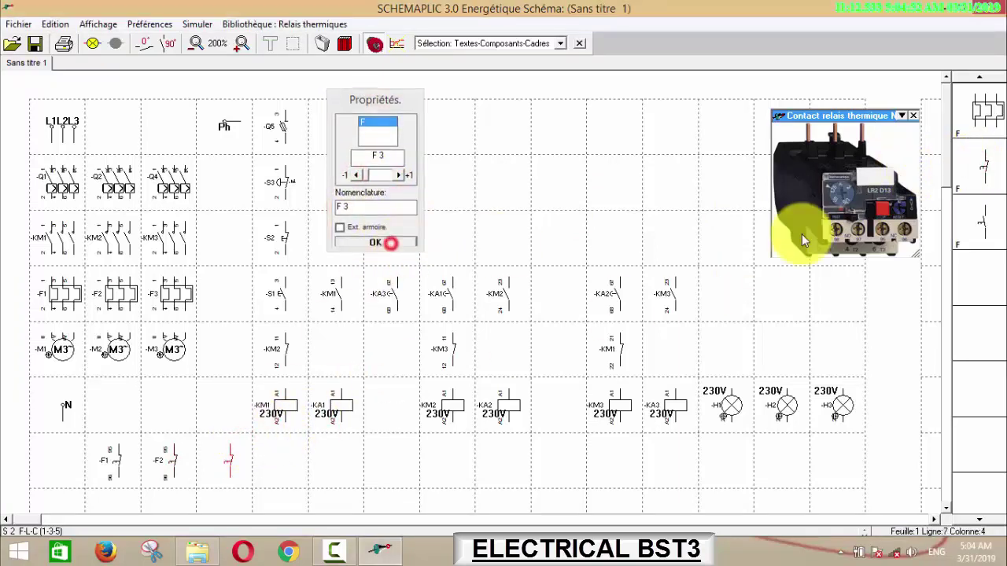
- Place three NO thermal relay contacts labelled F1, F2 and F3 in row 2, columns 13 to 15
{"action": "left_click", "coordinate": [981, 229]}
{"action": "left_click", "coordinate": [718, 288]}
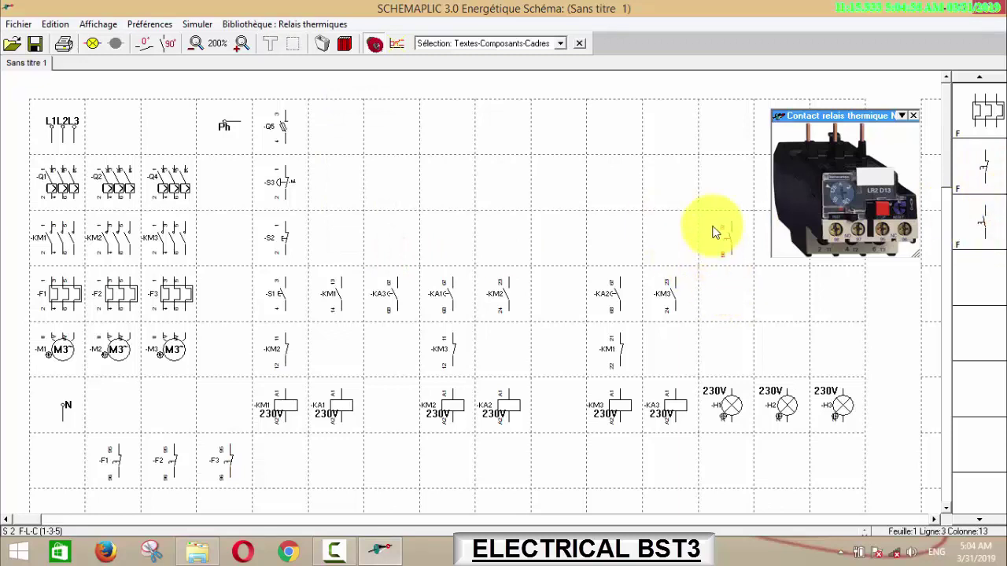
{"action": "left_click", "coordinate": [711, 194]}
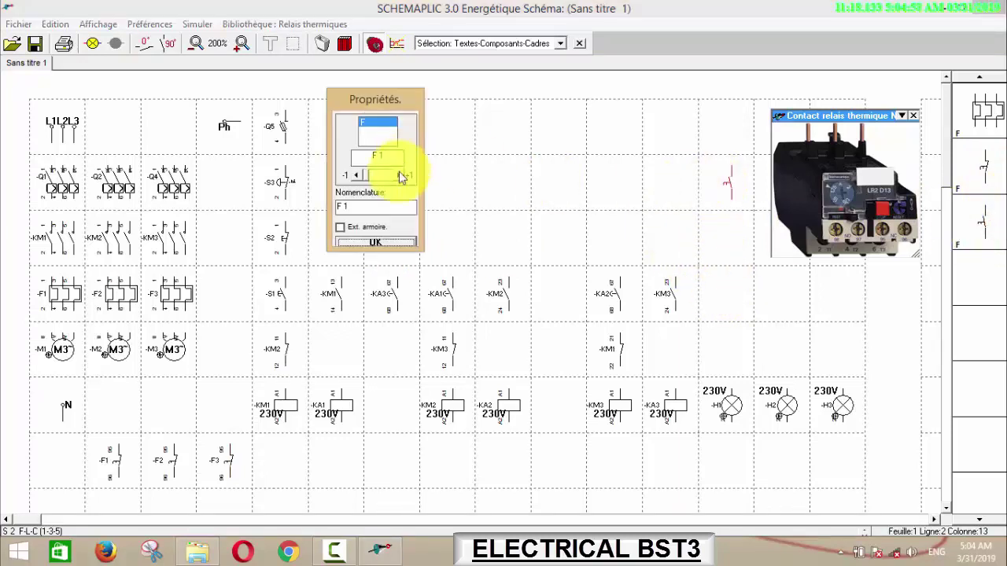
{"action": "left_click", "coordinate": [393, 243]}
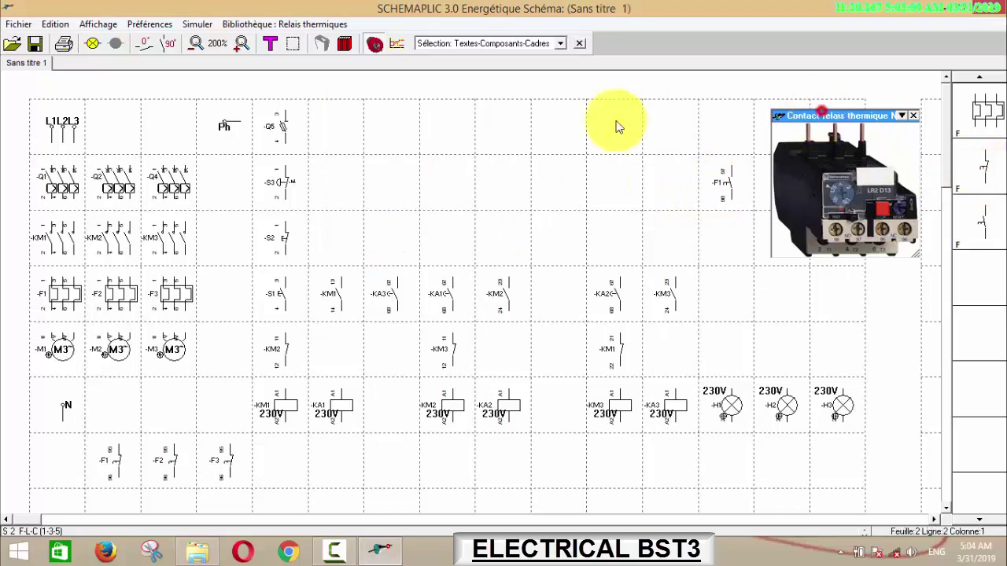
{"action": "left_click", "coordinate": [981, 216]}
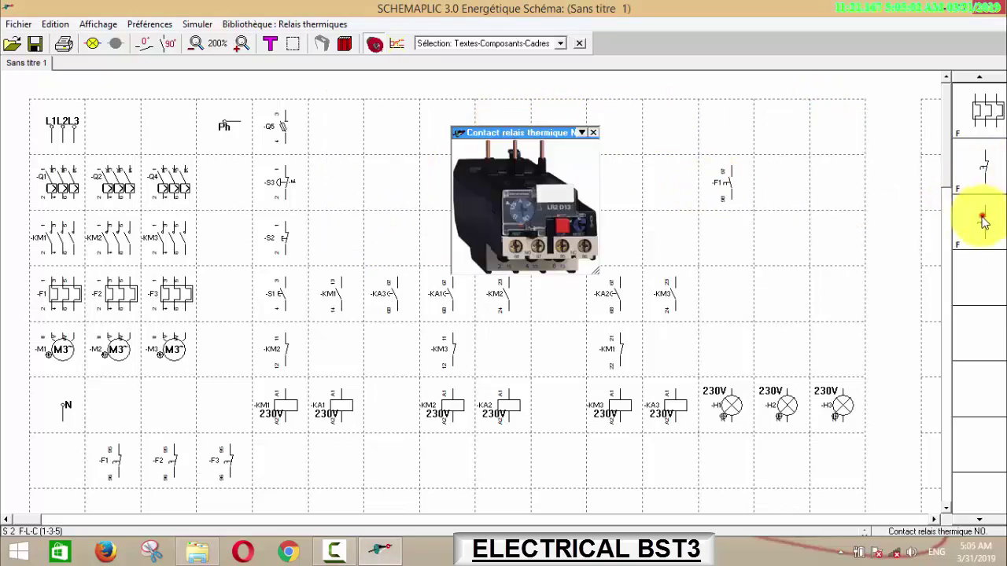
{"action": "left_click", "coordinate": [791, 191]}
{"action": "left_click", "coordinate": [399, 175]}
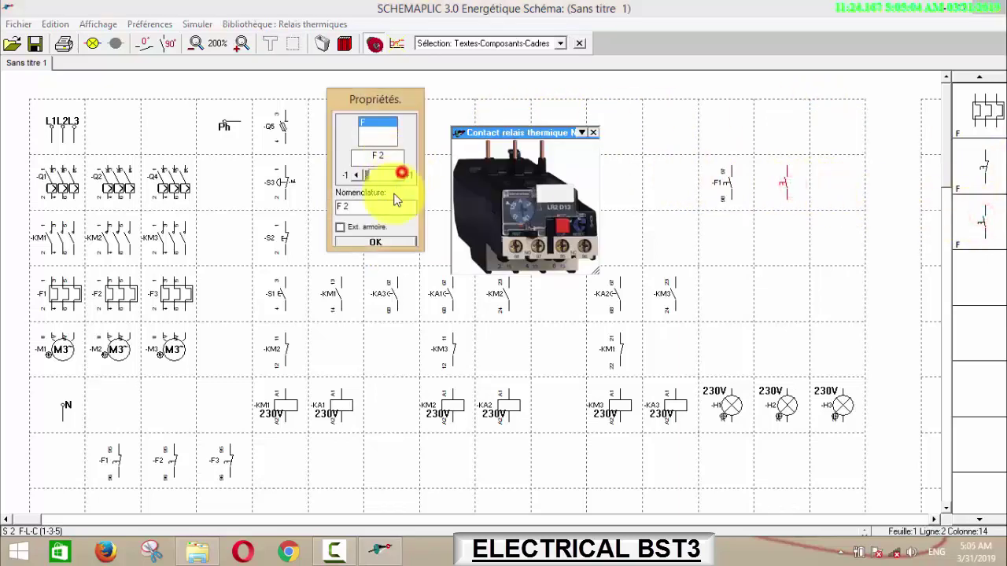
{"action": "left_click", "coordinate": [400, 242]}
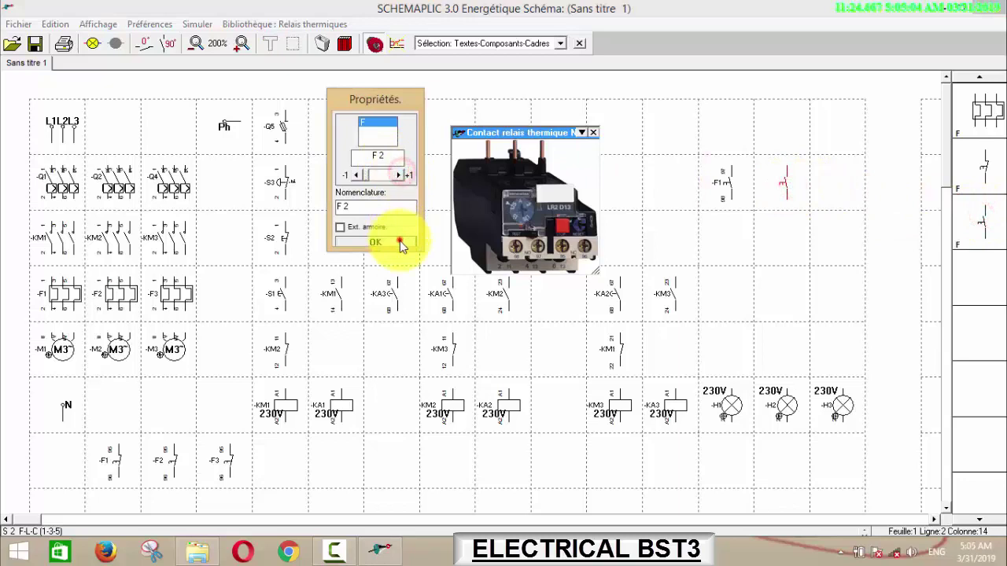
{"action": "left_click", "coordinate": [973, 226]}
{"action": "left_click", "coordinate": [844, 191]}
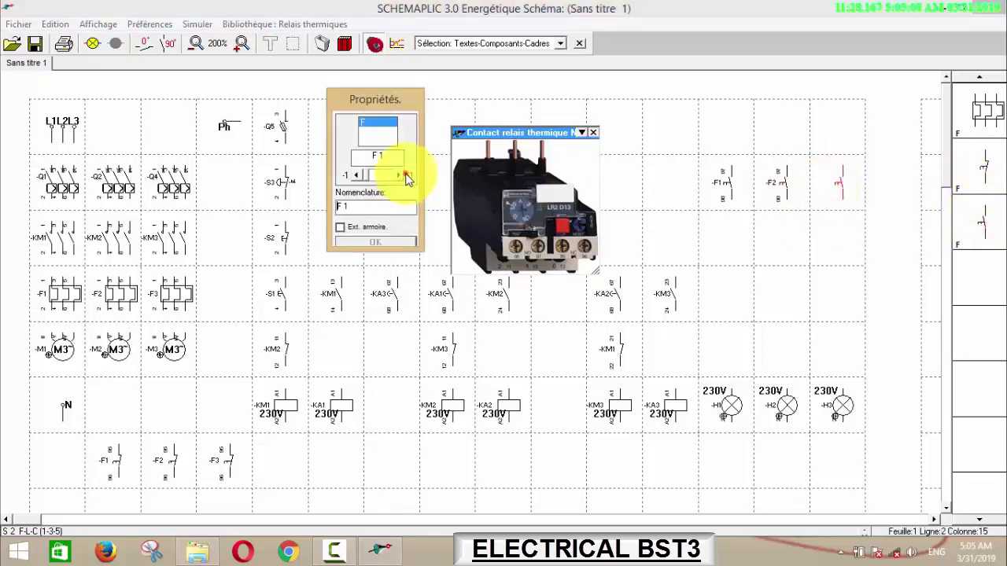
{"action": "left_click", "coordinate": [401, 243]}
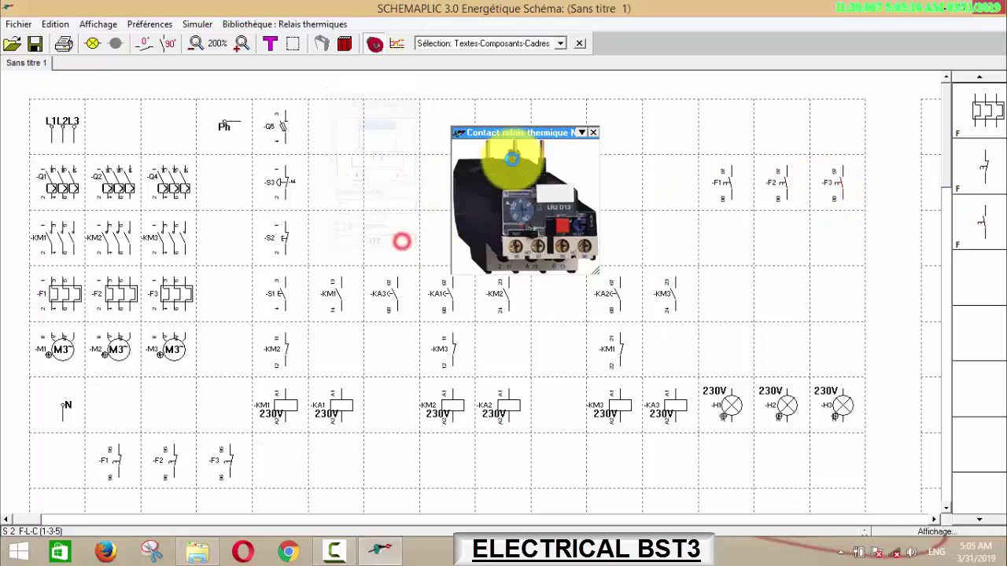
- Wire the upper terminals of the NO thermal contacts F1, F2 and F3 together and back to the upper terminal of S3
{"action": "left_click_drag", "start_coordinate": [523, 135], "coordinate": [539, 108]}
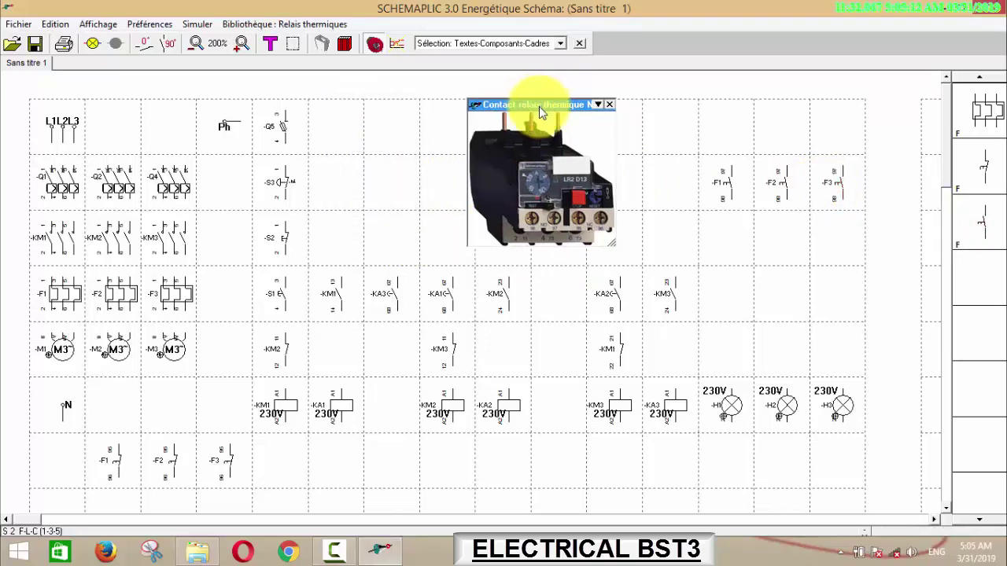
{"action": "left_click", "coordinate": [734, 168]}
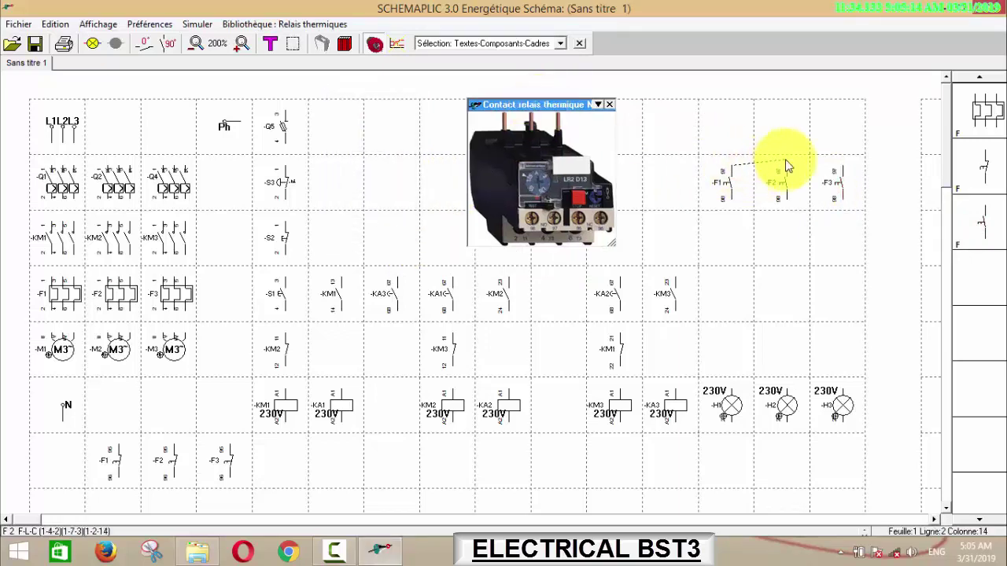
{"action": "left_click", "coordinate": [783, 165]}
{"action": "left_click", "coordinate": [839, 168]}
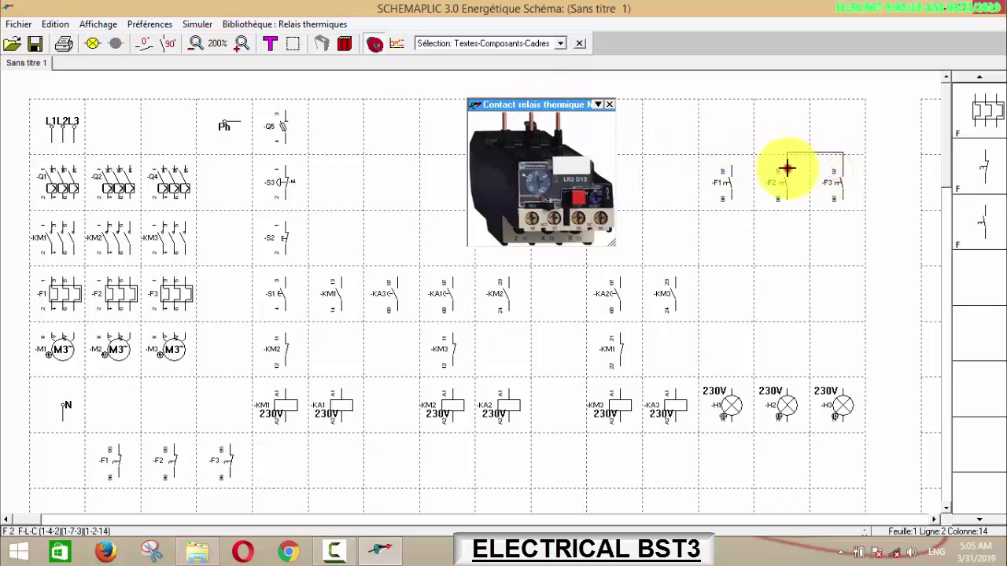
{"action": "left_click", "coordinate": [791, 168]}
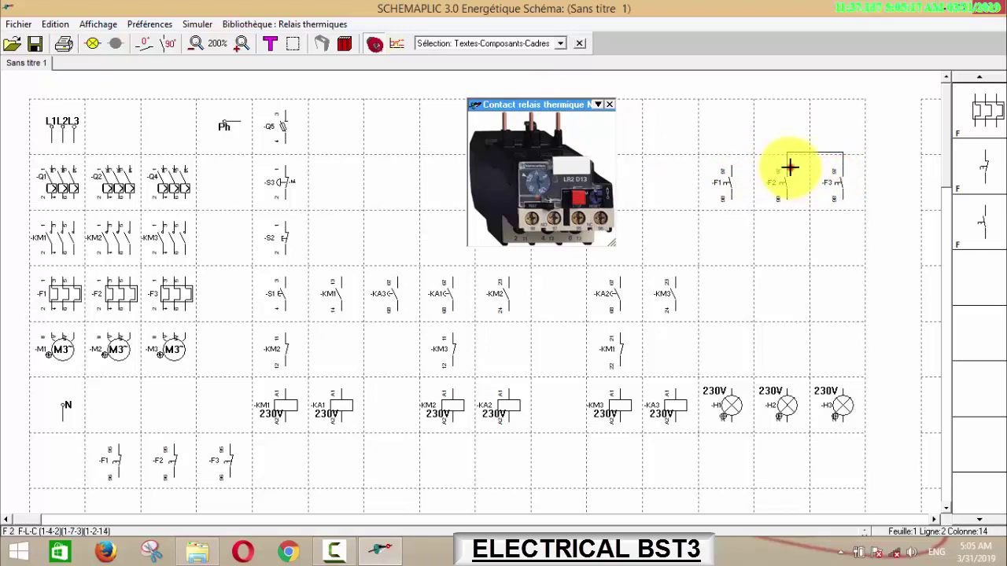
{"action": "left_click", "coordinate": [731, 165]}
{"action": "left_click", "coordinate": [284, 164]}
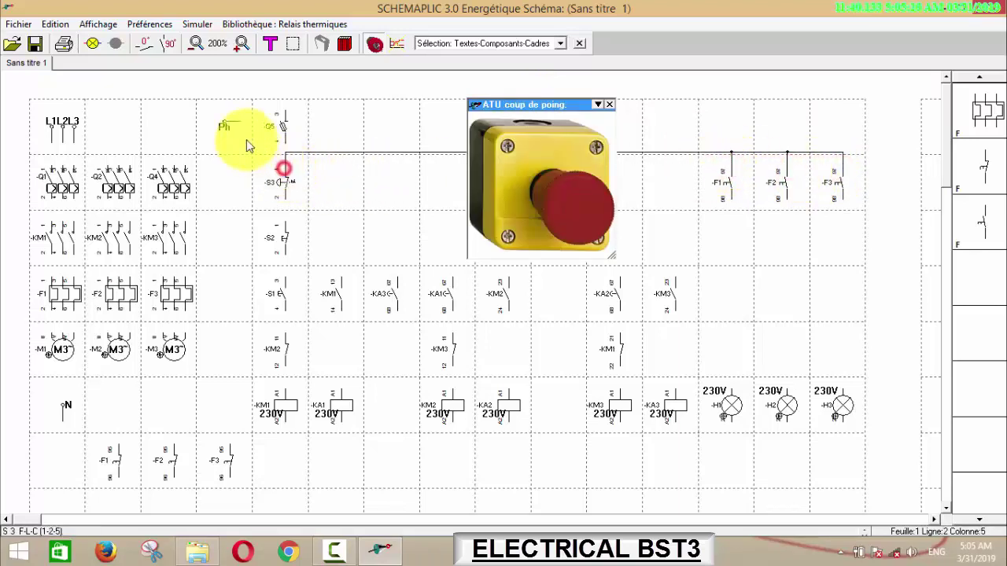
- Connect the Ph source to the upper terminal of Q5 and link Q5's lower terminal to emergency stop S3
{"action": "left_click", "coordinate": [241, 122]}
{"action": "left_click", "coordinate": [285, 106]}
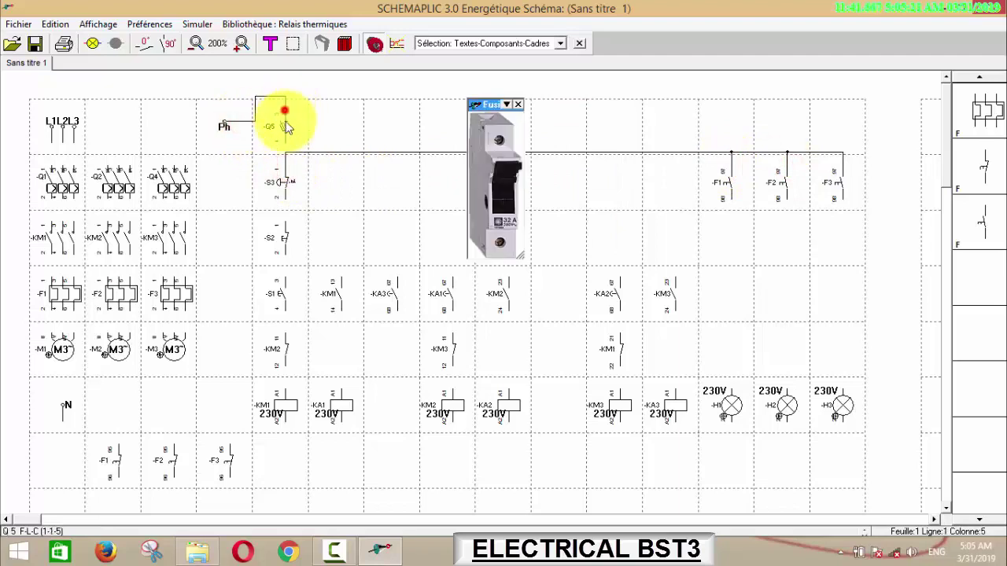
{"action": "left_click", "coordinate": [285, 162]}
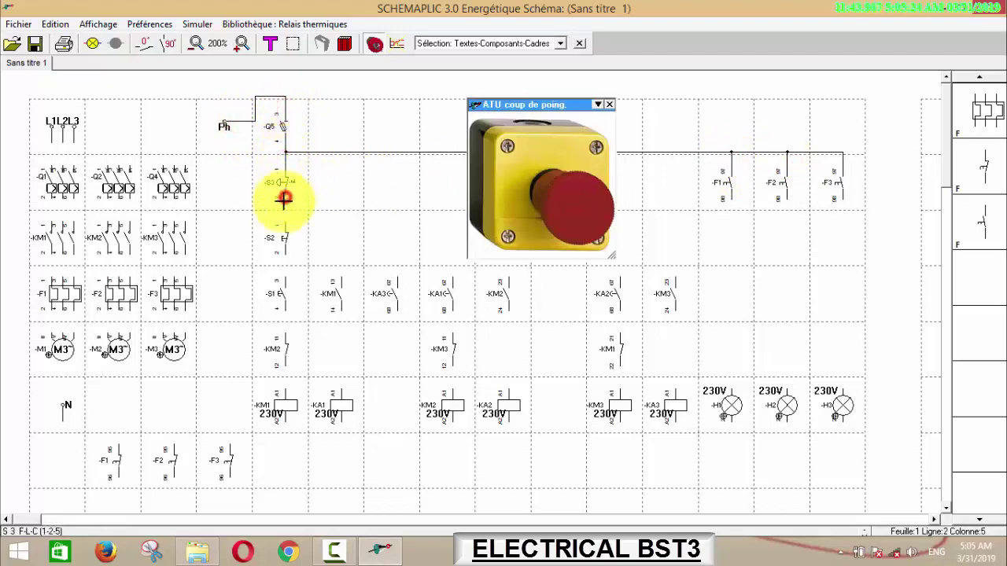
- Wire S3, S2, S1 and the NC contact KM2 in series down to the A1 terminal of coil KM1
{"action": "left_click", "coordinate": [285, 224]}
{"action": "left_click", "coordinate": [285, 250]}
{"action": "left_click", "coordinate": [285, 277]}
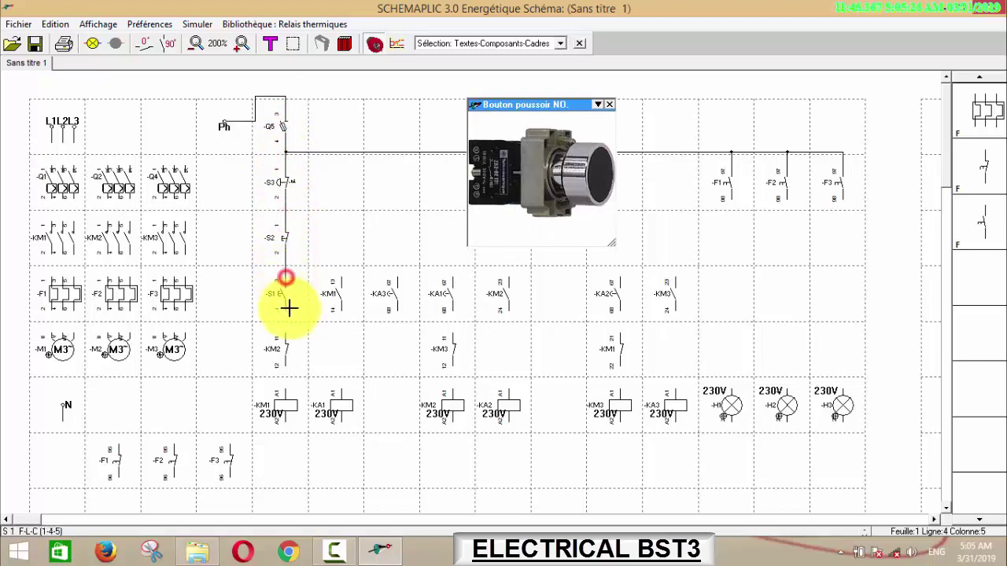
{"action": "left_click", "coordinate": [288, 308]}
{"action": "left_click", "coordinate": [285, 334]}
{"action": "left_click", "coordinate": [288, 366]}
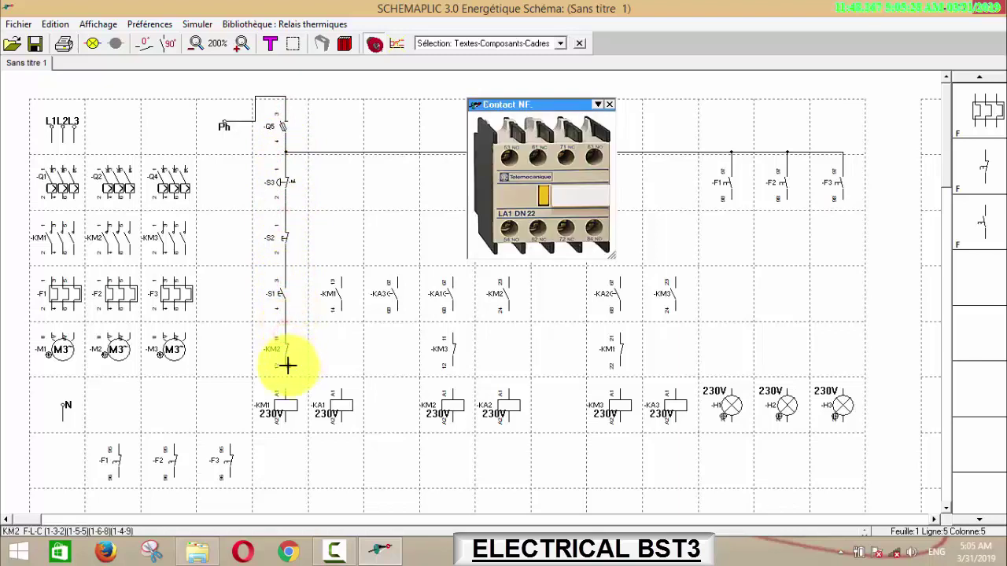
{"action": "left_click", "coordinate": [285, 391]}
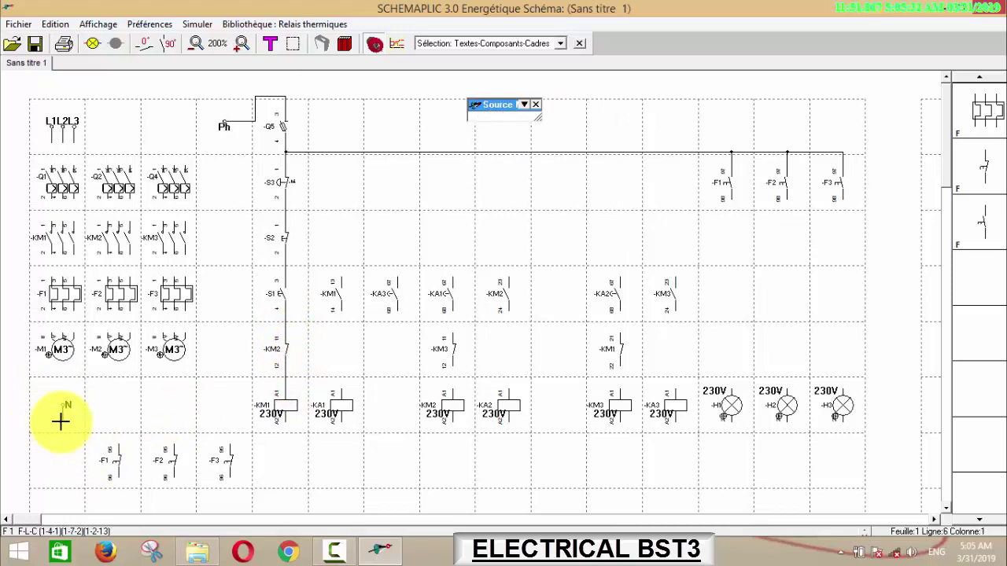
- Rotate the NC thermal contacts F1, F2 and F3 in row 7 to a horizontal orientation
{"action": "left_click", "coordinate": [100, 456]}
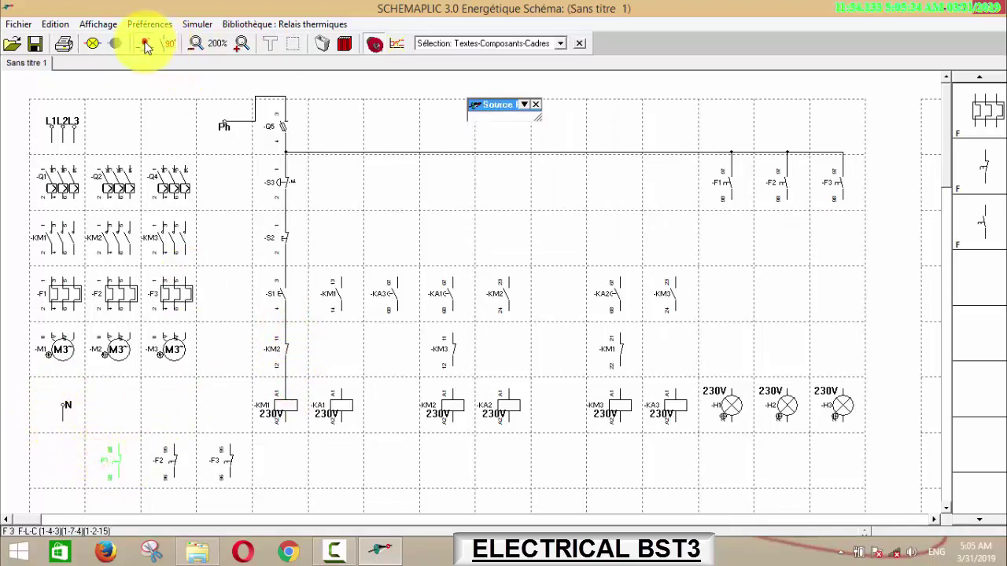
{"action": "left_click", "coordinate": [155, 386]}
{"action": "left_click", "coordinate": [169, 457]}
{"action": "left_click", "coordinate": [139, 44]}
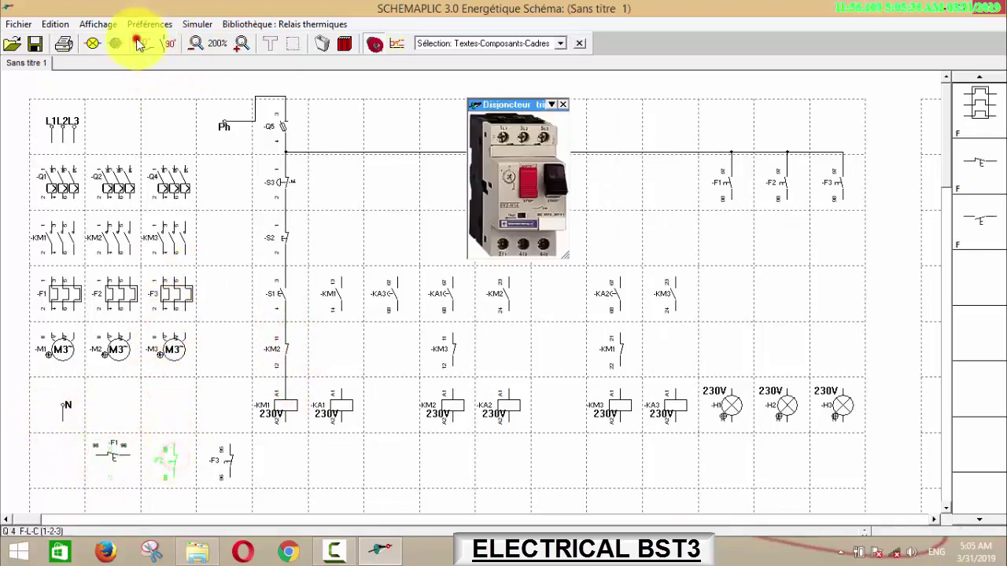
{"action": "left_click", "coordinate": [220, 460]}
{"action": "left_click", "coordinate": [142, 44]}
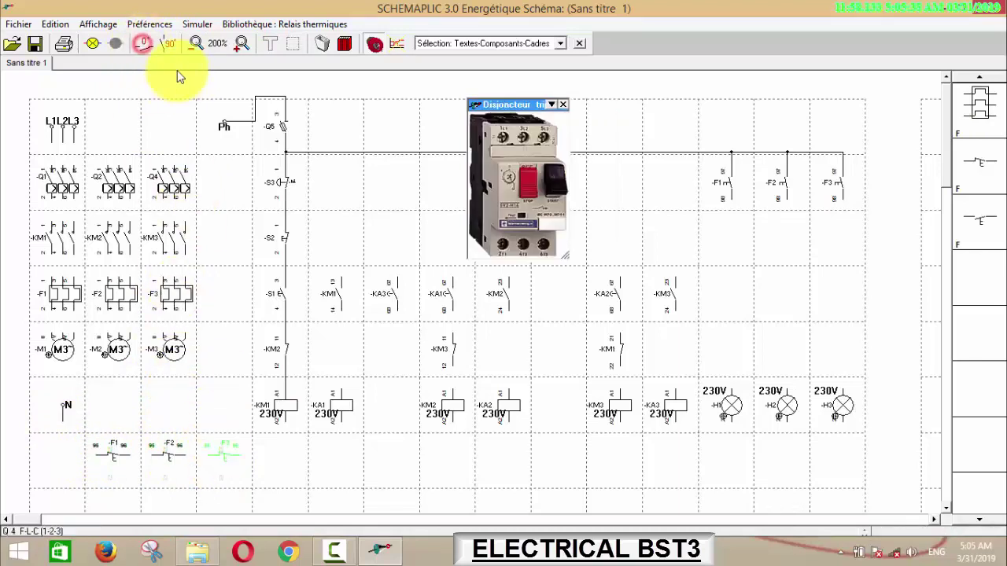
- Wire the N source in series through the NC contacts F1, F2 and F3 to the A2 terminal of coil KM1
{"action": "left_click", "coordinate": [63, 419]}
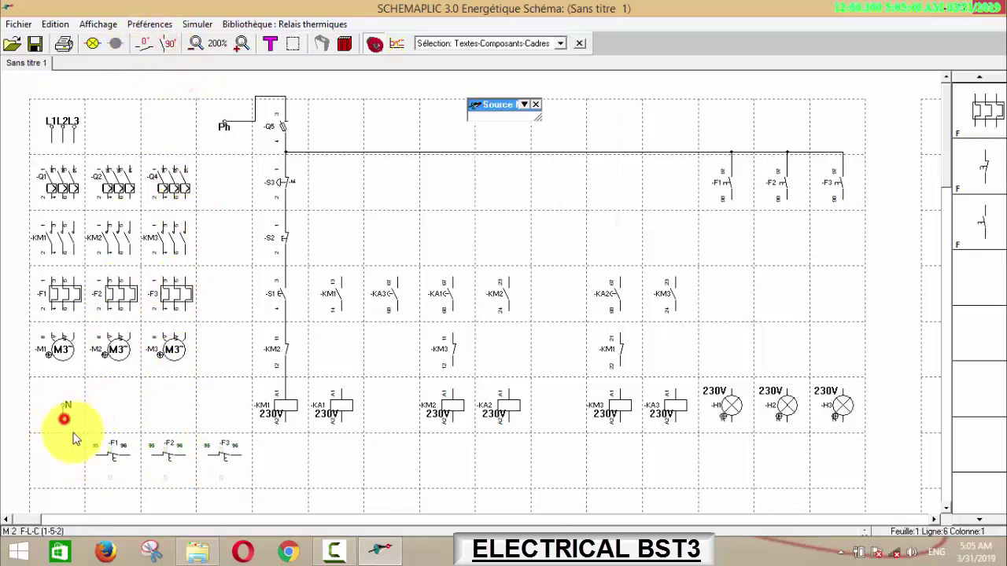
{"action": "left_click", "coordinate": [129, 453]}
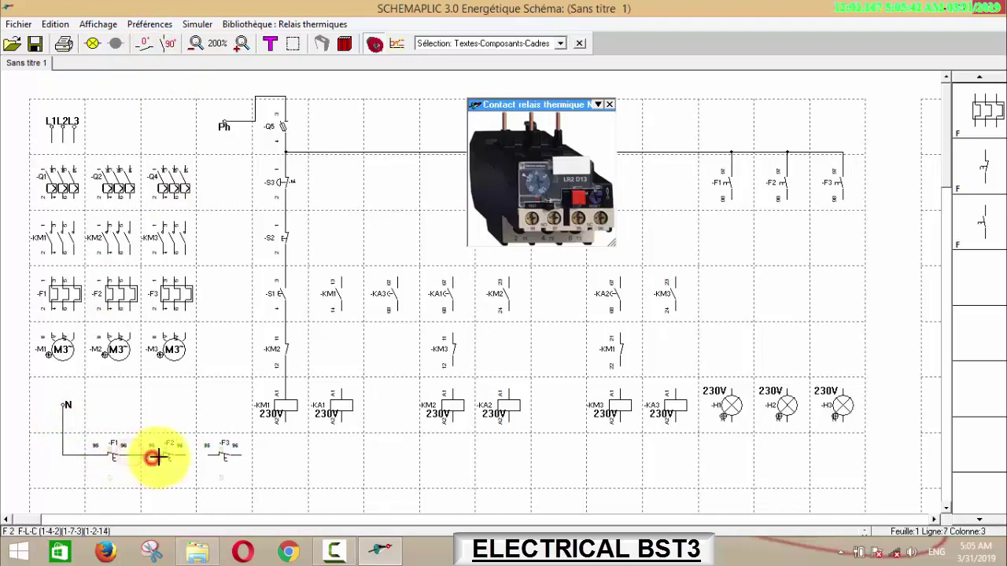
{"action": "left_click", "coordinate": [207, 456]}
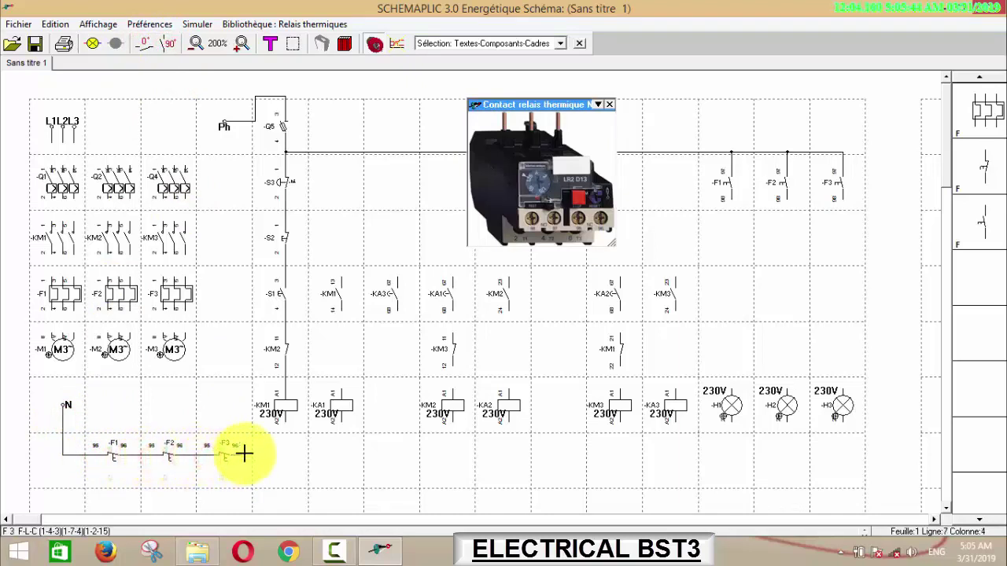
{"action": "left_click", "coordinate": [285, 421]}
- Wire the A2 terminals of coils KM1, KA1, KM2, KA2, KM3 and KA3 together in a common line
{"action": "left_click", "coordinate": [345, 422]}
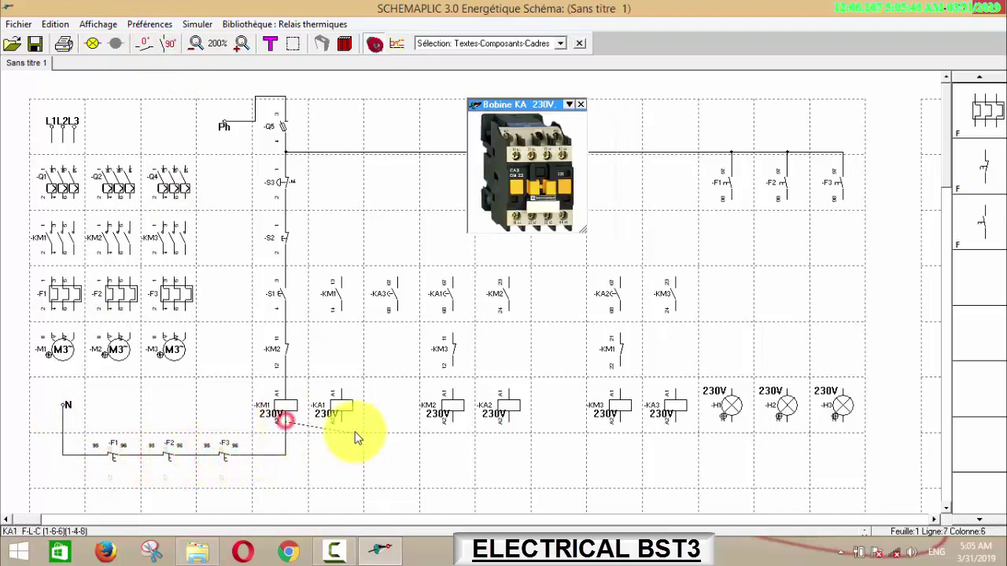
{"action": "left_click", "coordinate": [342, 421]}
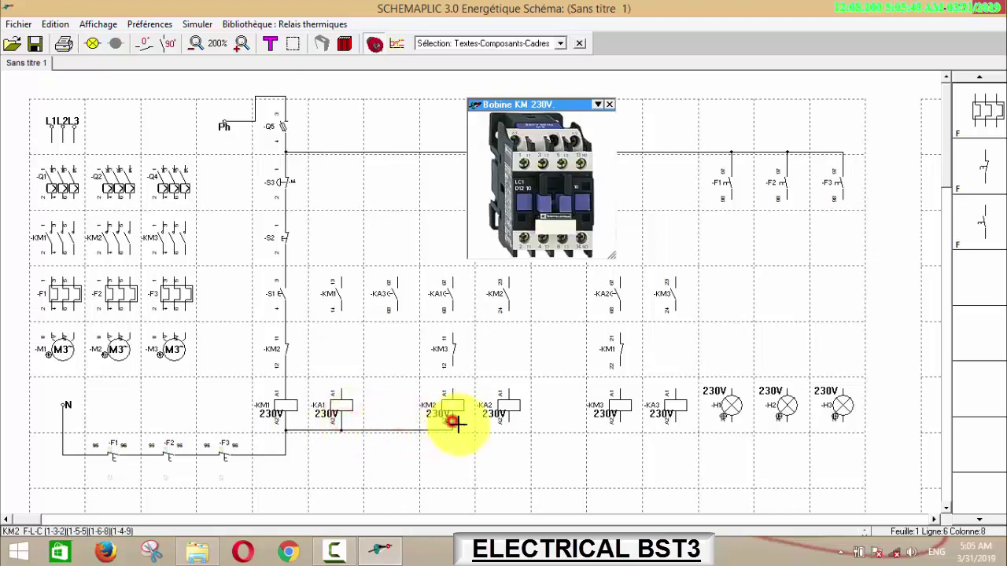
{"action": "left_click", "coordinate": [454, 423]}
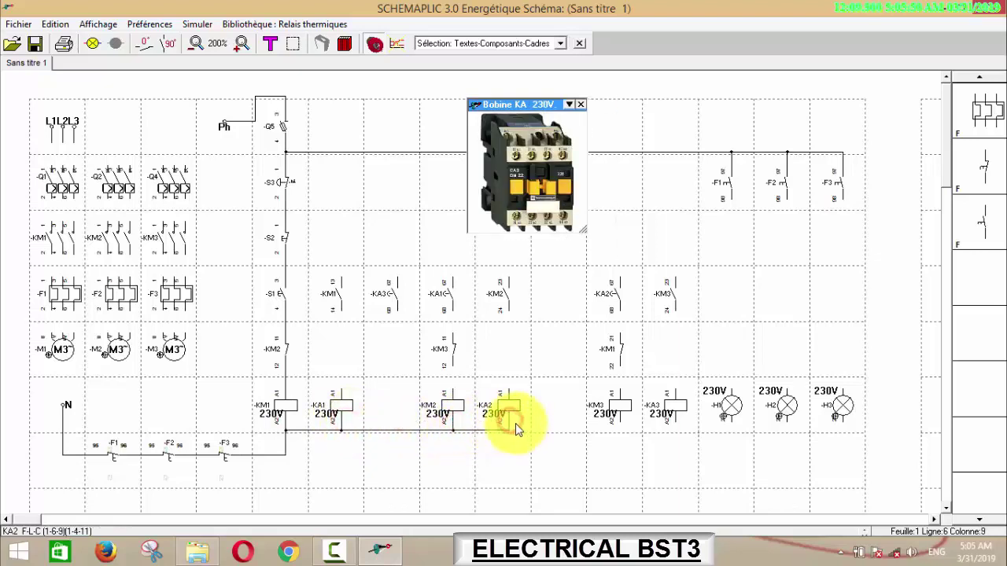
{"action": "left_click", "coordinate": [511, 423]}
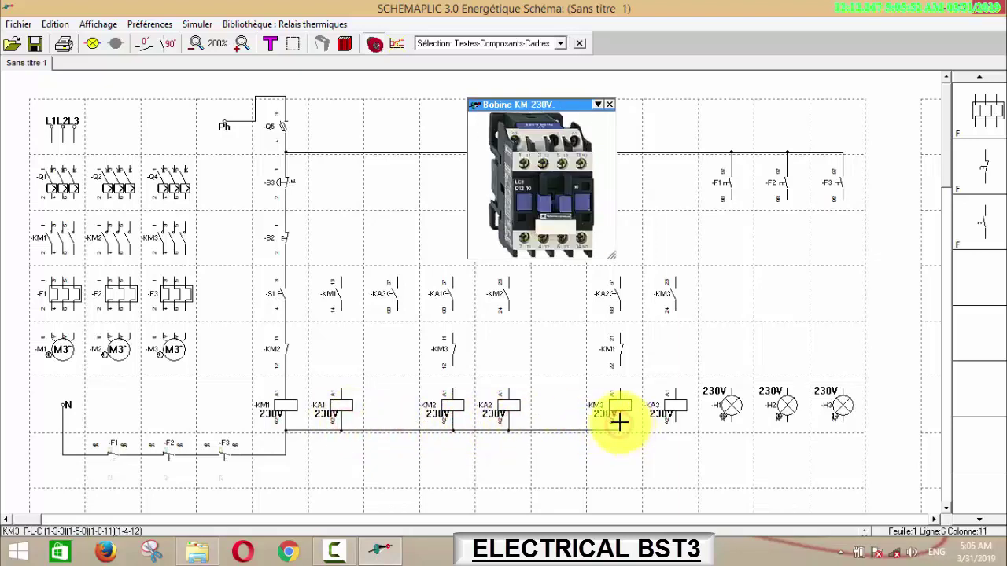
{"action": "left_click", "coordinate": [620, 424]}
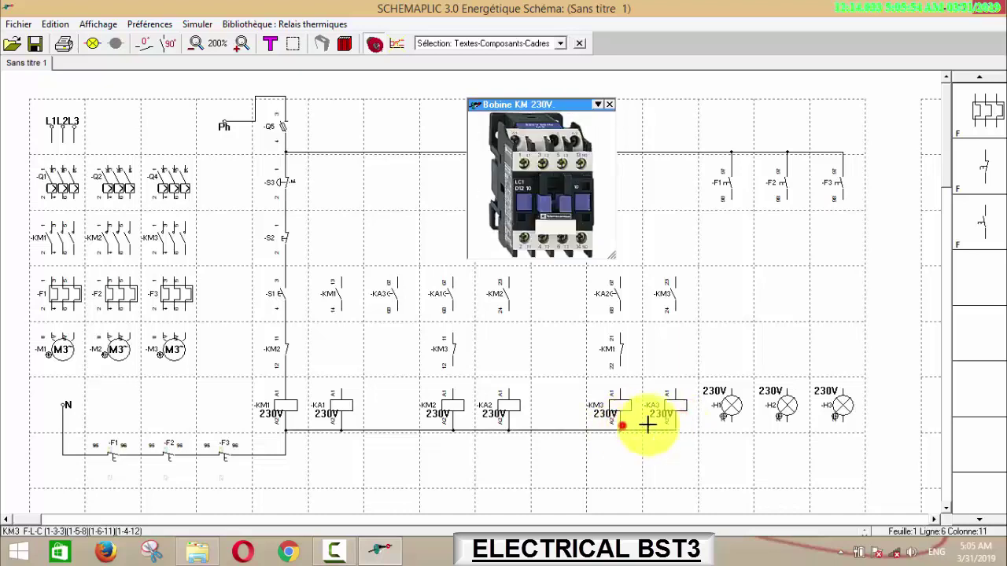
{"action": "left_click", "coordinate": [675, 425]}
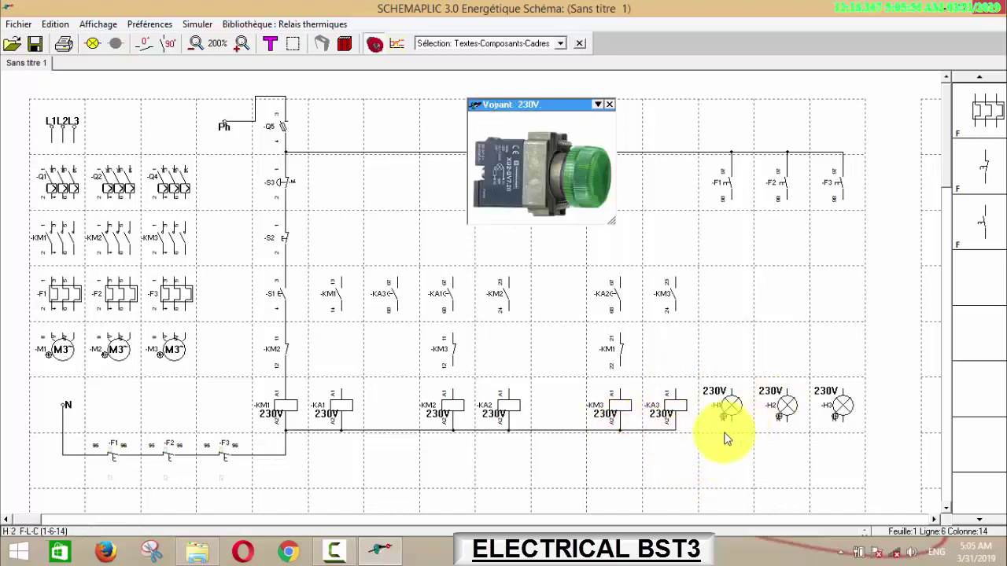
- Wire the lower terminals of lamps H1, H2 and H3 together and connect them directly to the N source
{"action": "left_click", "coordinate": [787, 422]}
{"action": "left_click", "coordinate": [837, 418]}
{"action": "left_click", "coordinate": [783, 422]}
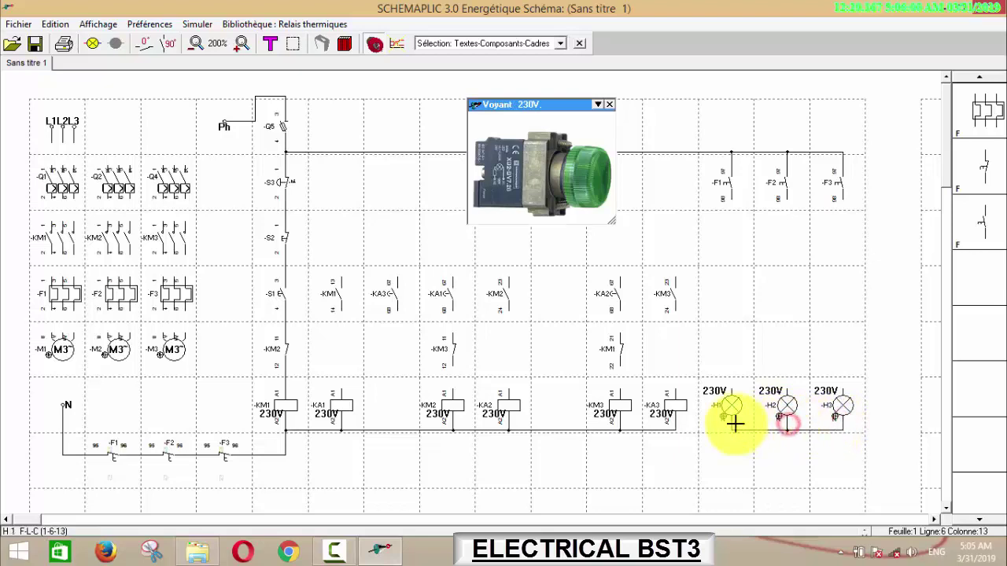
{"action": "left_click", "coordinate": [64, 419]}
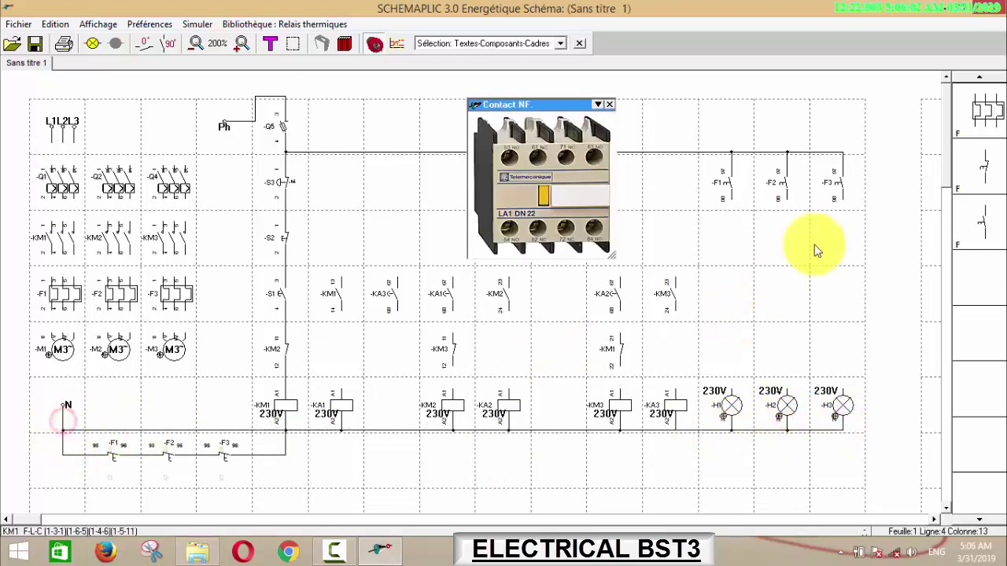
- Connect the NO thermal contact F1 to lamp H1 and move lamps H1, H2 and H3 down to row 7
{"action": "left_click", "coordinate": [732, 198]}
{"action": "left_click", "coordinate": [732, 391]}
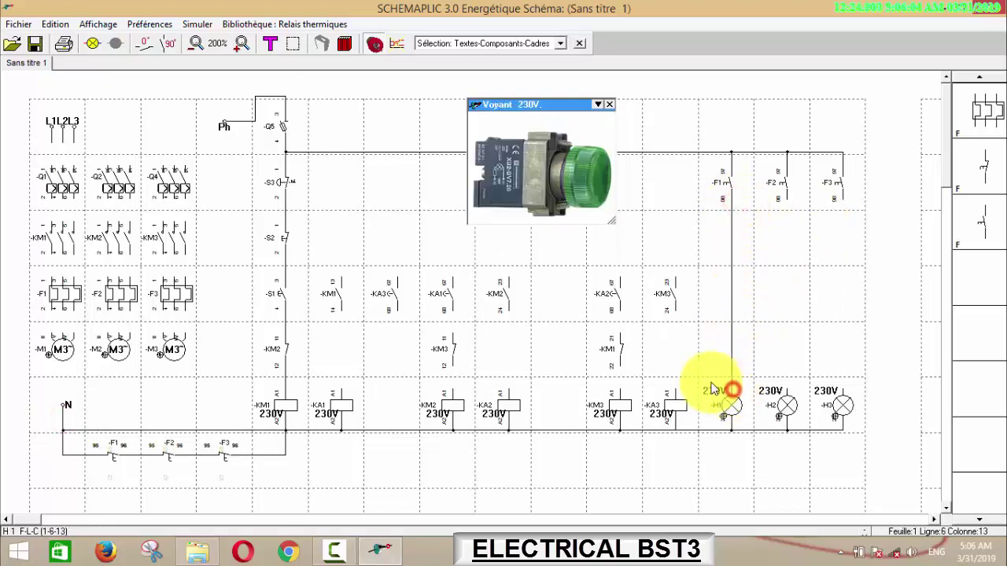
{"action": "left_click_drag", "start_coordinate": [713, 385], "coordinate": [857, 458]}
{"action": "left_click_drag", "start_coordinate": [843, 412], "coordinate": [833, 434]}
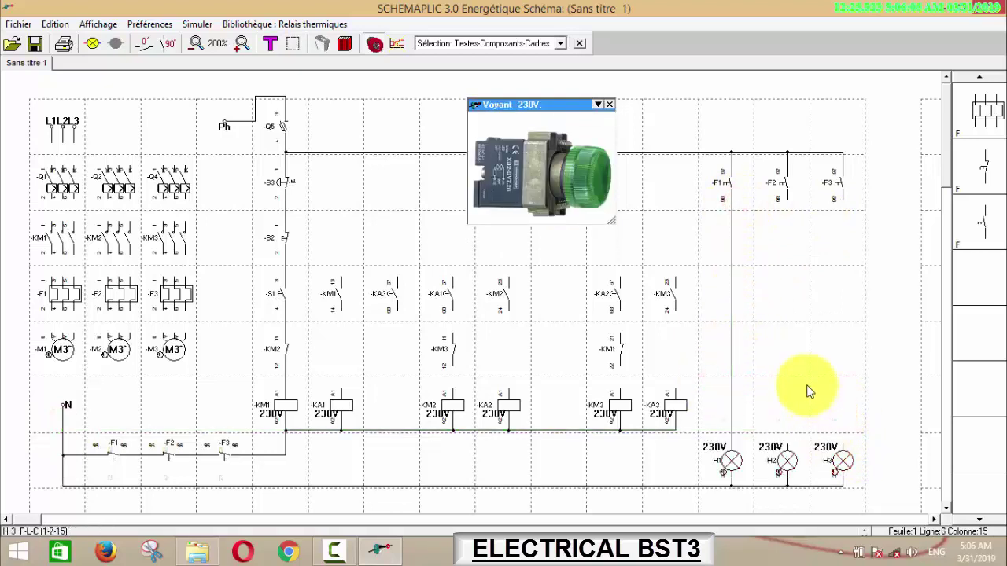
- Wire the NO thermal contact F2 to lamp H2 and the NO thermal contact F3 to lamp H3
{"action": "left_click", "coordinate": [787, 198]}
{"action": "left_click", "coordinate": [787, 446]}
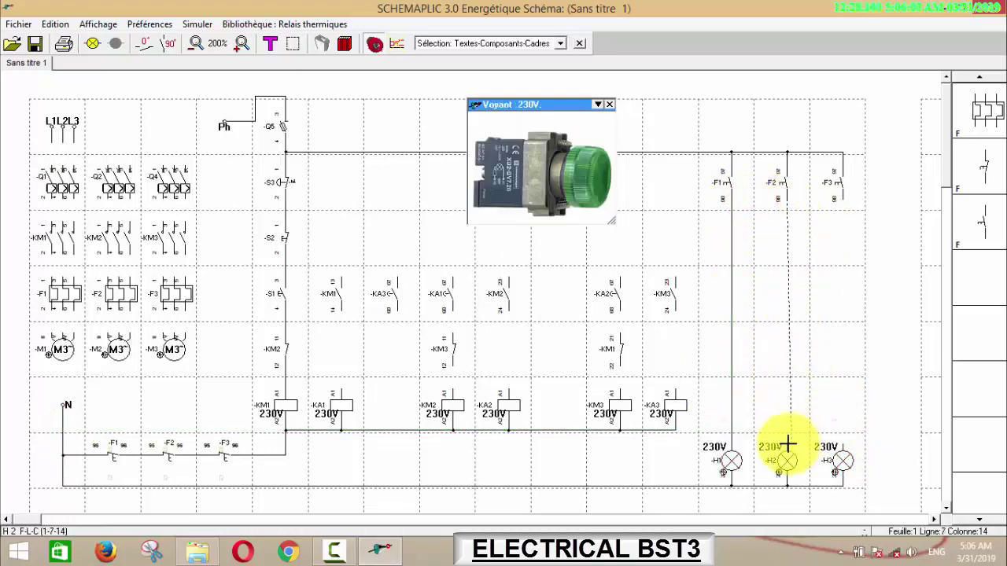
{"action": "left_click", "coordinate": [841, 207]}
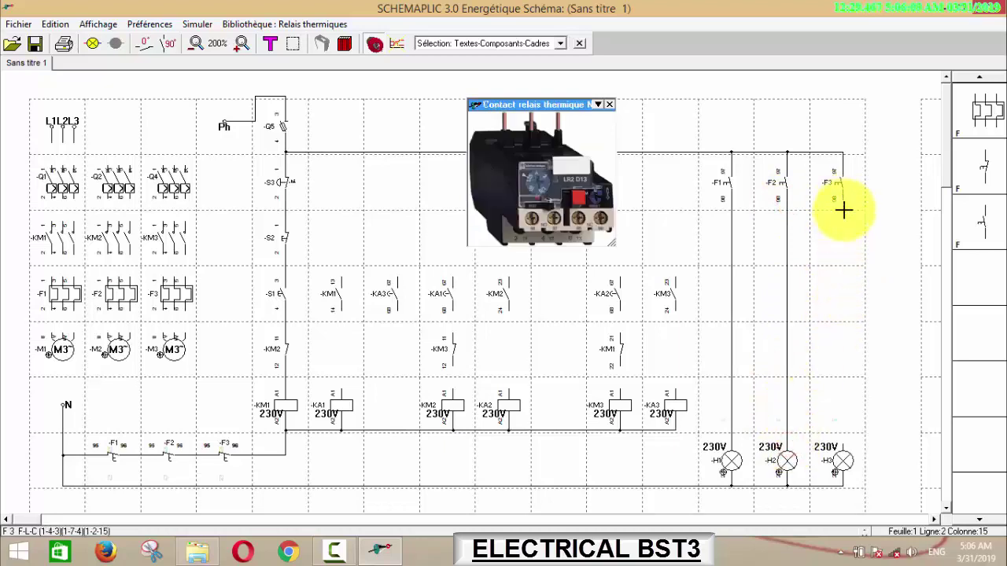
{"action": "left_click", "coordinate": [839, 450]}
{"action": "left_click", "coordinate": [705, 179]}
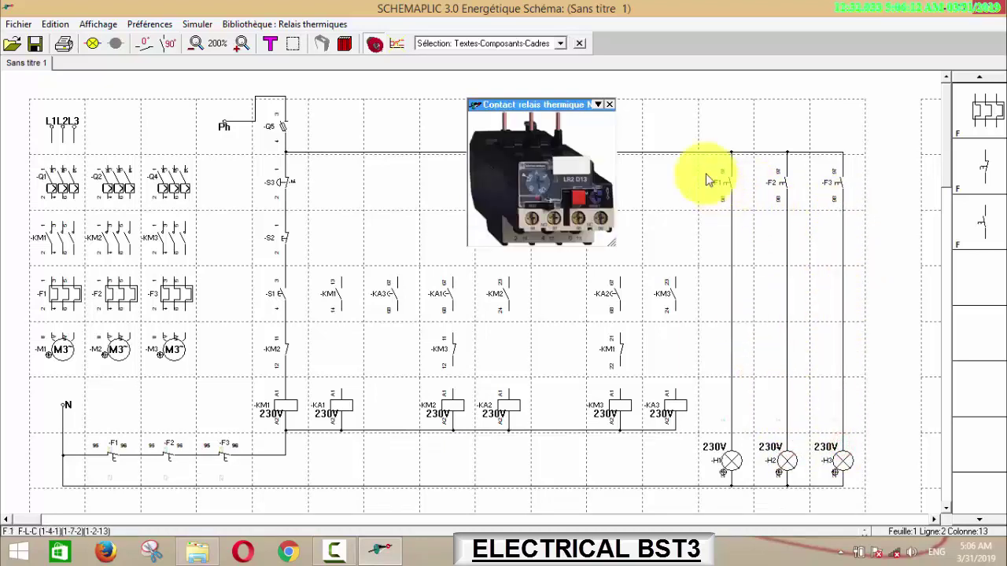
{"action": "left_click", "coordinate": [687, 137]}
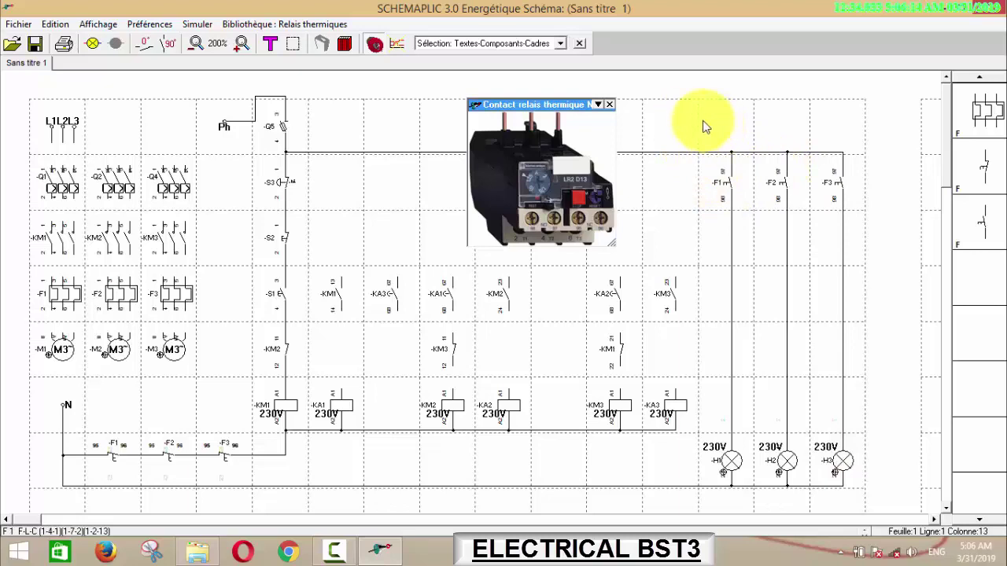
- Wire the upper terminals of the row 4 contacts KM3, KA2, KM2, KA1, KA3 and KM1 together and to the upper terminal of S1
{"action": "left_click", "coordinate": [671, 278]}
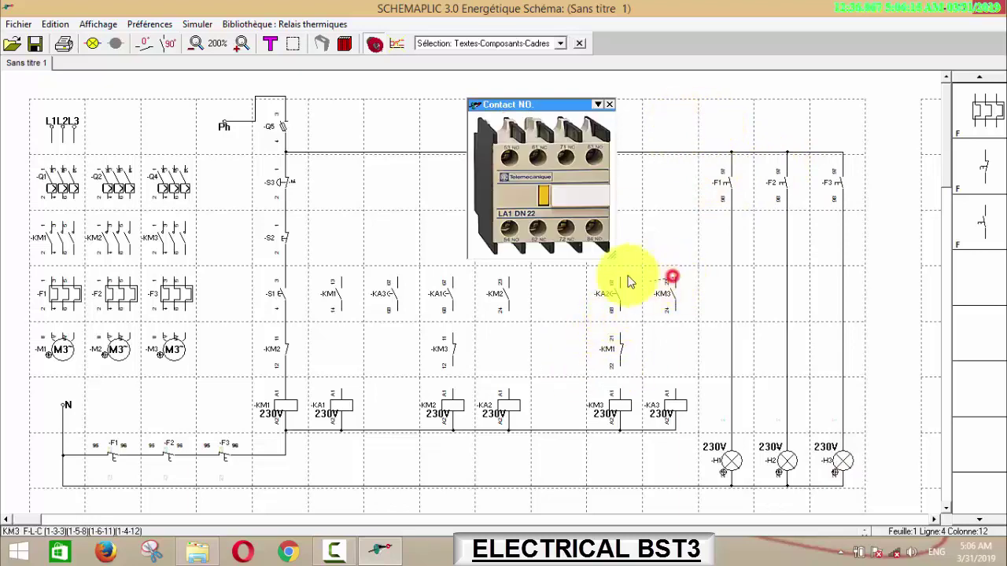
{"action": "left_click", "coordinate": [621, 276]}
{"action": "left_click", "coordinate": [505, 278]}
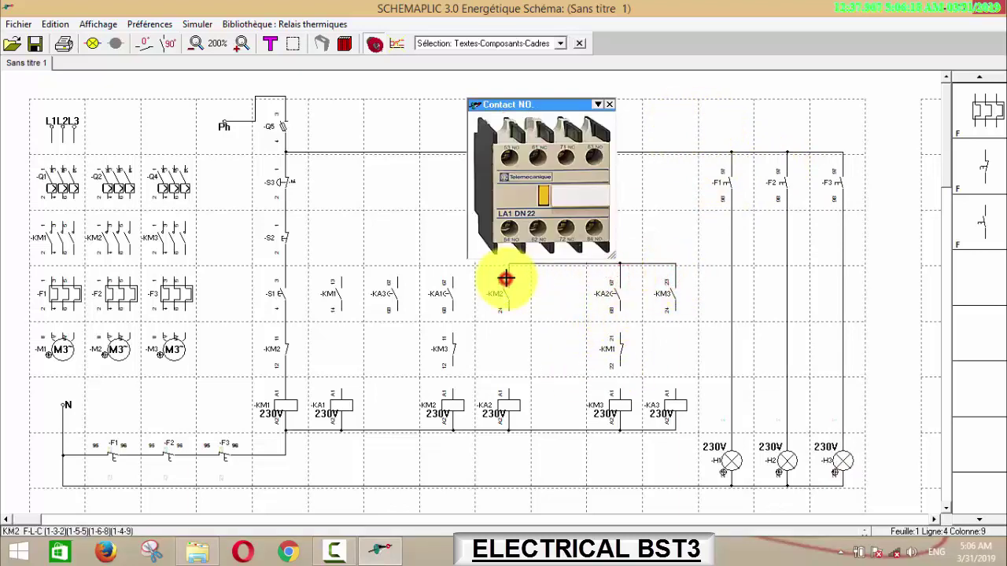
{"action": "left_click", "coordinate": [509, 277]}
{"action": "left_click", "coordinate": [456, 279]}
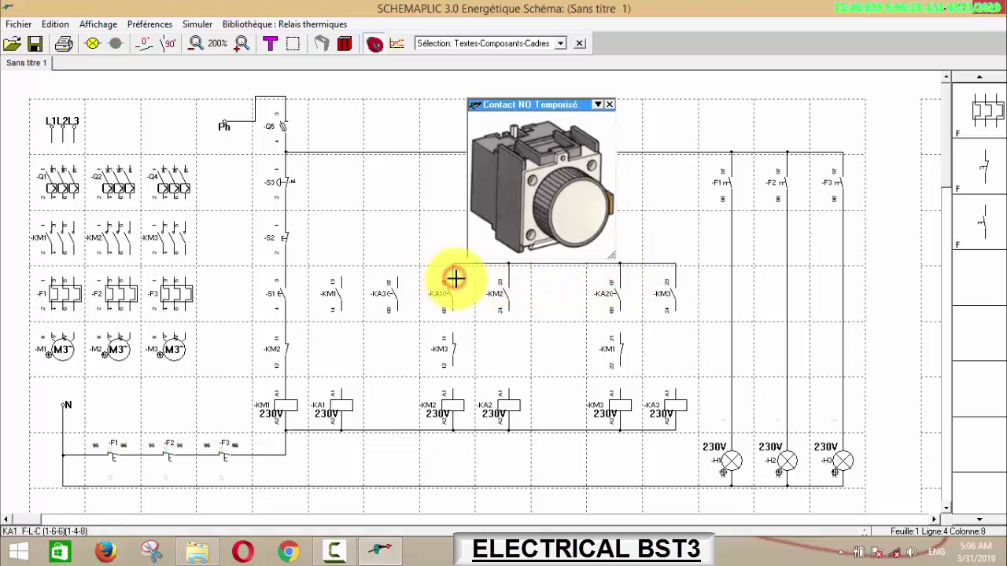
{"action": "left_click", "coordinate": [397, 279]}
{"action": "left_click", "coordinate": [341, 279]}
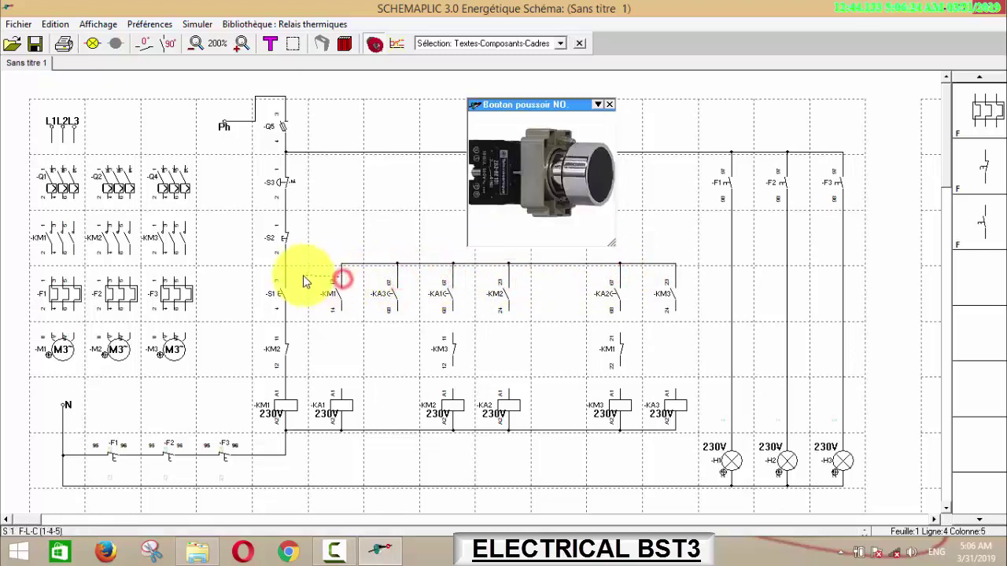
{"action": "left_click", "coordinate": [284, 276]}
- Wire the lower terminals of the row 4 contacts KM1 and KA3 to the lower terminal of S1
{"action": "left_click", "coordinate": [345, 312]}
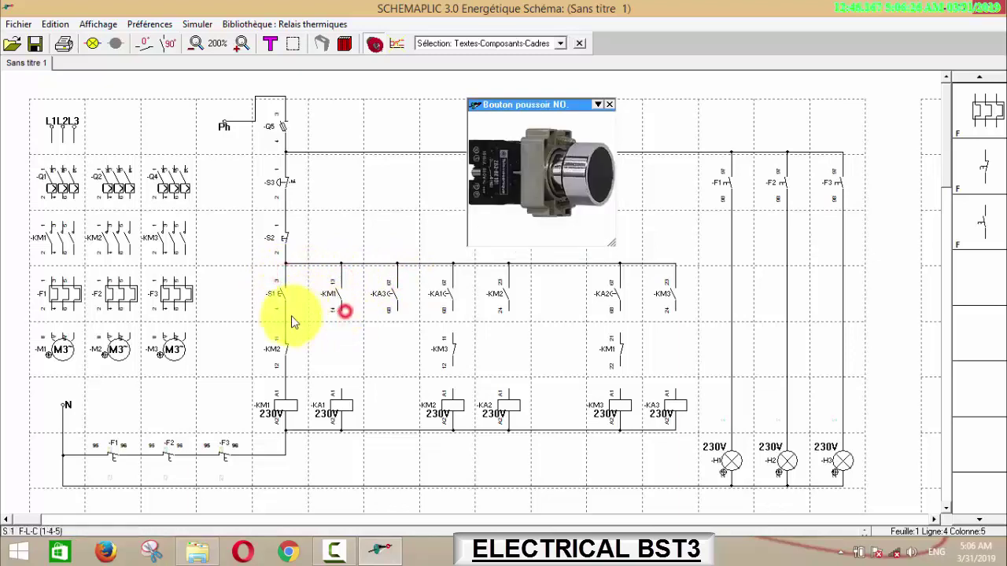
{"action": "double_click", "coordinate": [394, 312]}
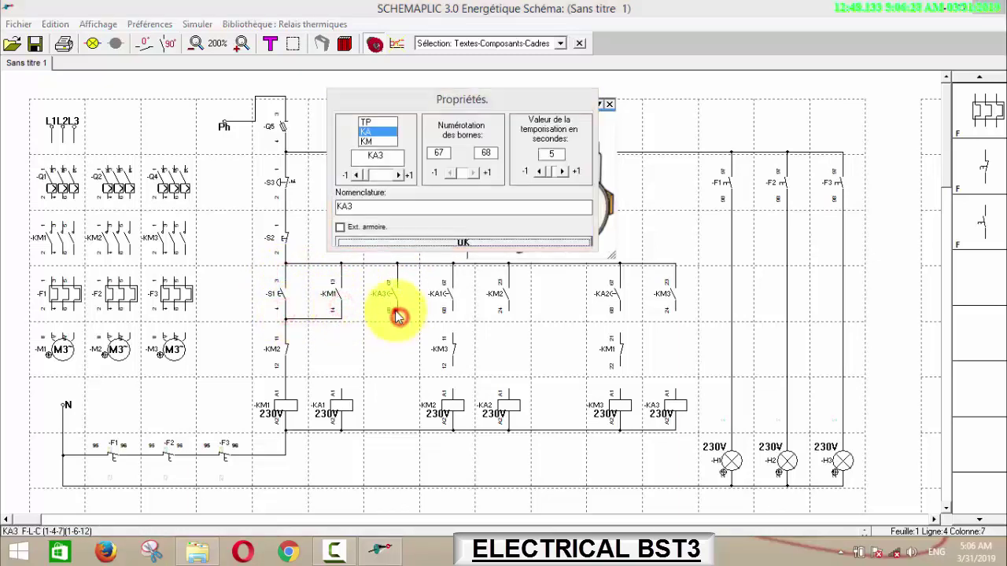
{"action": "left_click", "coordinate": [464, 251]}
{"action": "left_click", "coordinate": [395, 310]}
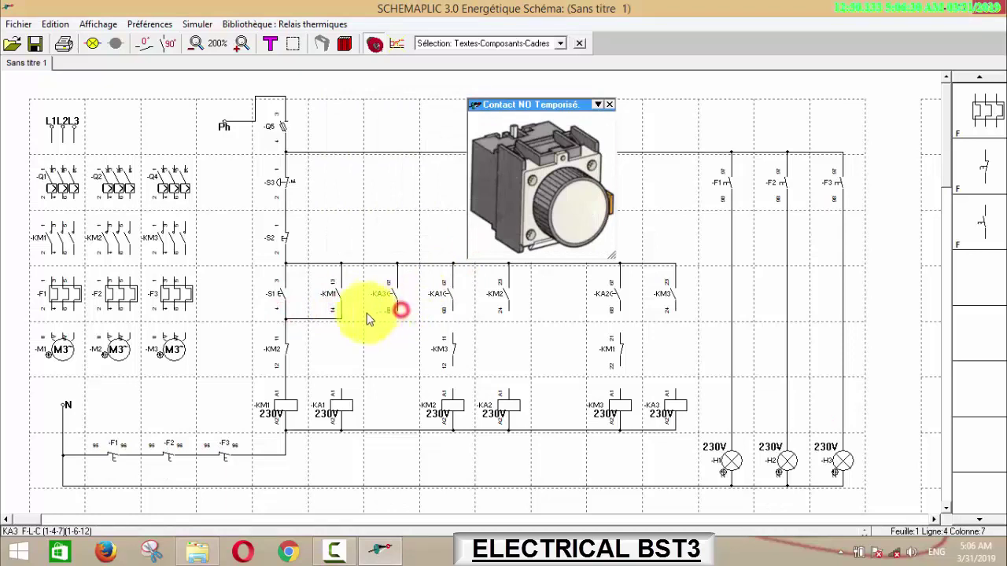
- Wire the timed contact KA1 through the NC contact KM3 to coil KM2, and join the upper terminals of coils KA1 and KM1
{"action": "left_click", "coordinate": [454, 334]}
{"action": "left_click", "coordinate": [451, 362]}
{"action": "left_click", "coordinate": [455, 389]}
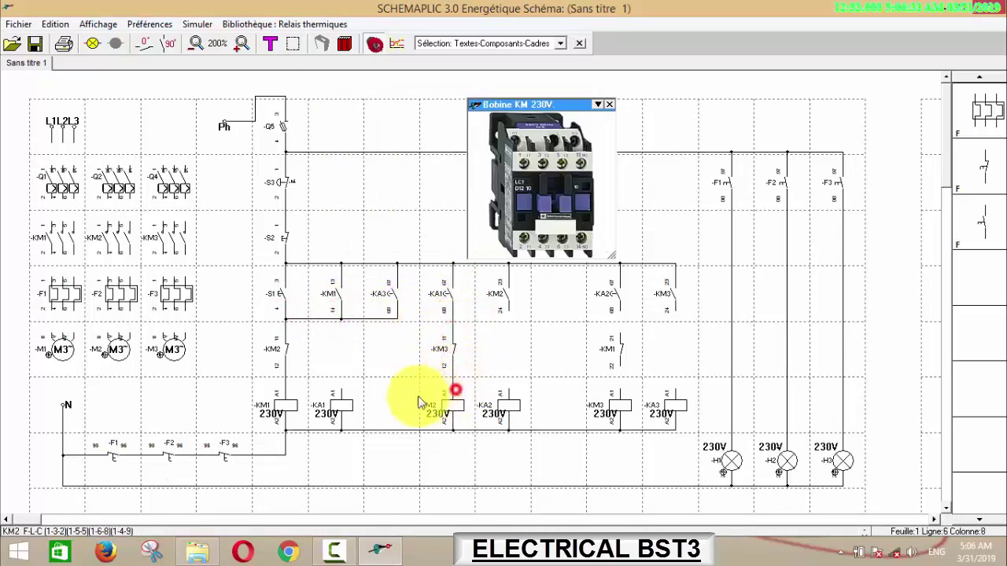
{"action": "left_click", "coordinate": [344, 387]}
{"action": "left_click", "coordinate": [286, 385]}
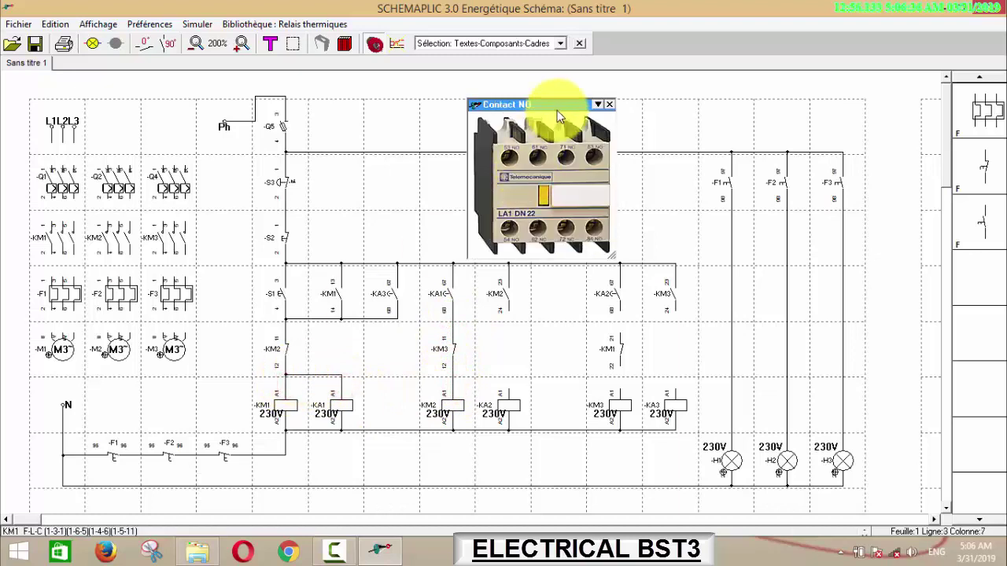
- Wire the NO contact KM2 in parallel with the timed contact KA1, and coil KA2 in parallel with coil KM2
{"action": "left_click_drag", "start_coordinate": [557, 102], "coordinate": [559, 86]}
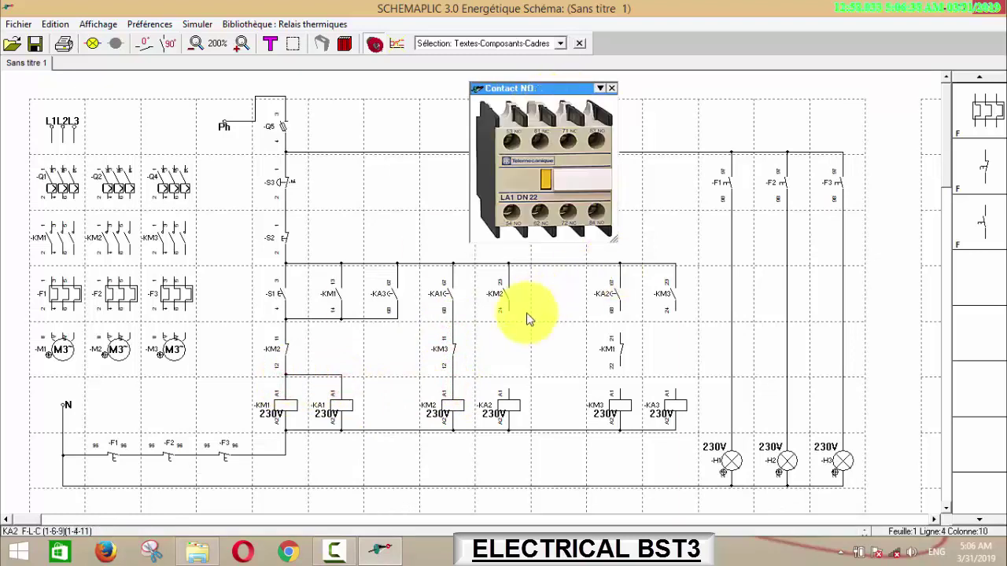
{"action": "left_click", "coordinate": [508, 319]}
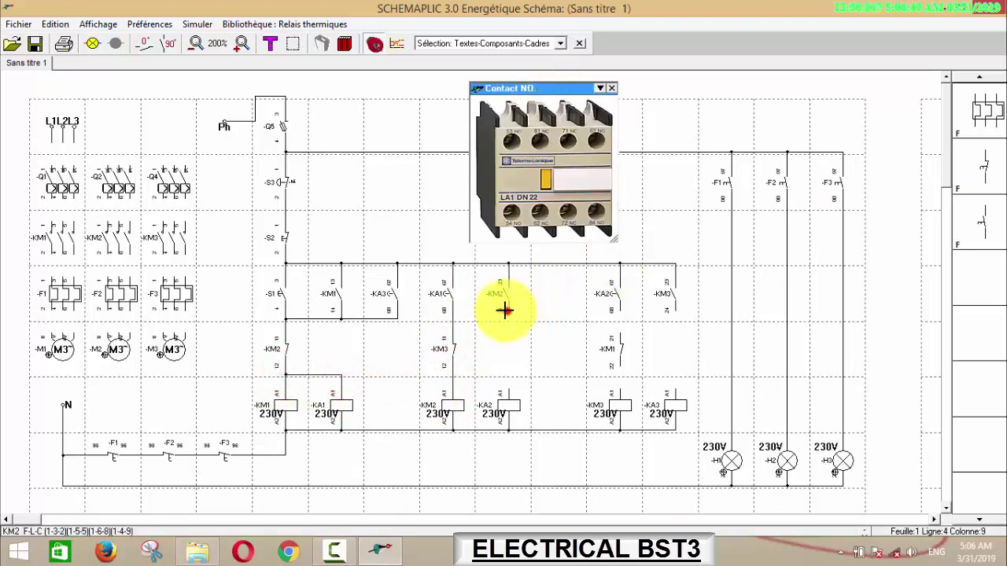
{"action": "left_click", "coordinate": [504, 311]}
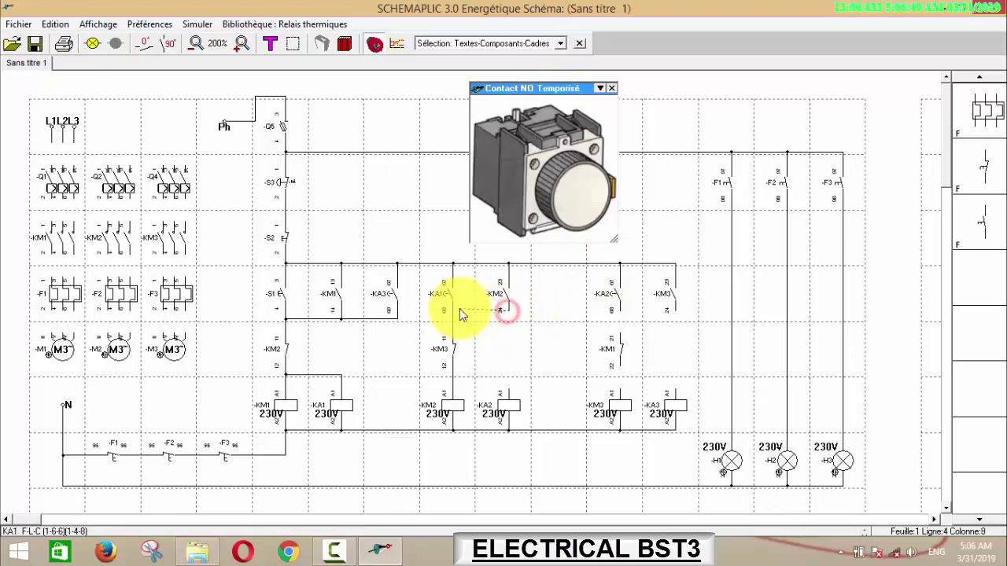
{"action": "left_click", "coordinate": [509, 391]}
{"action": "left_click", "coordinate": [453, 389]}
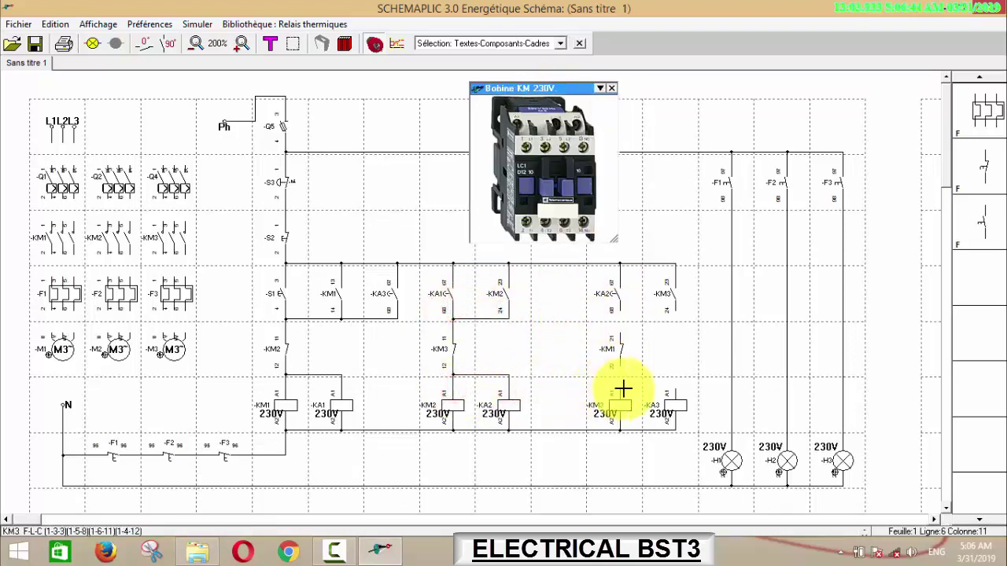
- Wire the paralleled contacts KA2 and KM3 through the NC contact KM1 to the joined upper terminals of coils KM3 and KA3
{"action": "left_click", "coordinate": [620, 361]}
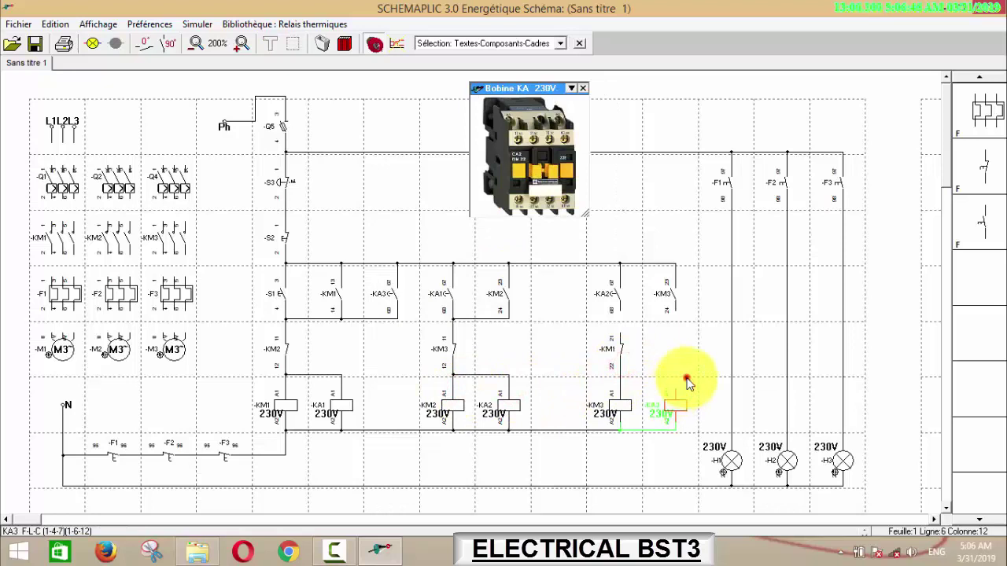
{"action": "left_click", "coordinate": [679, 390]}
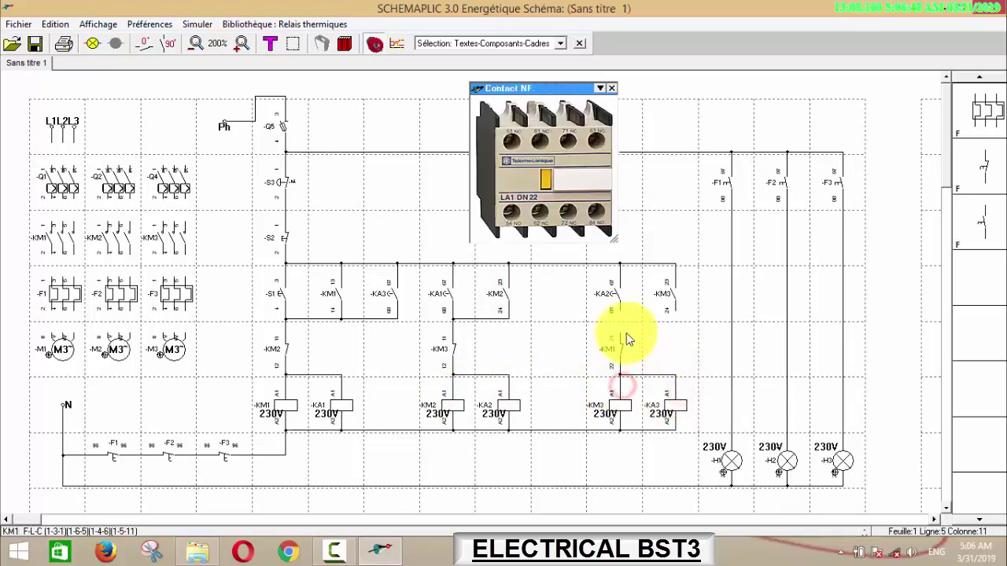
{"action": "left_click", "coordinate": [620, 309]}
{"action": "left_click", "coordinate": [667, 309]}
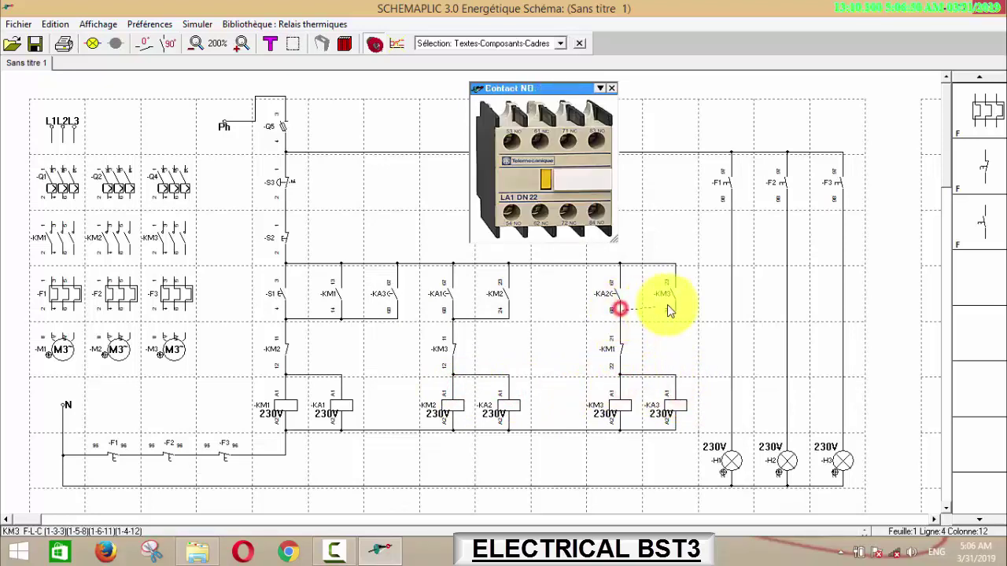
{"action": "left_click", "coordinate": [678, 313]}
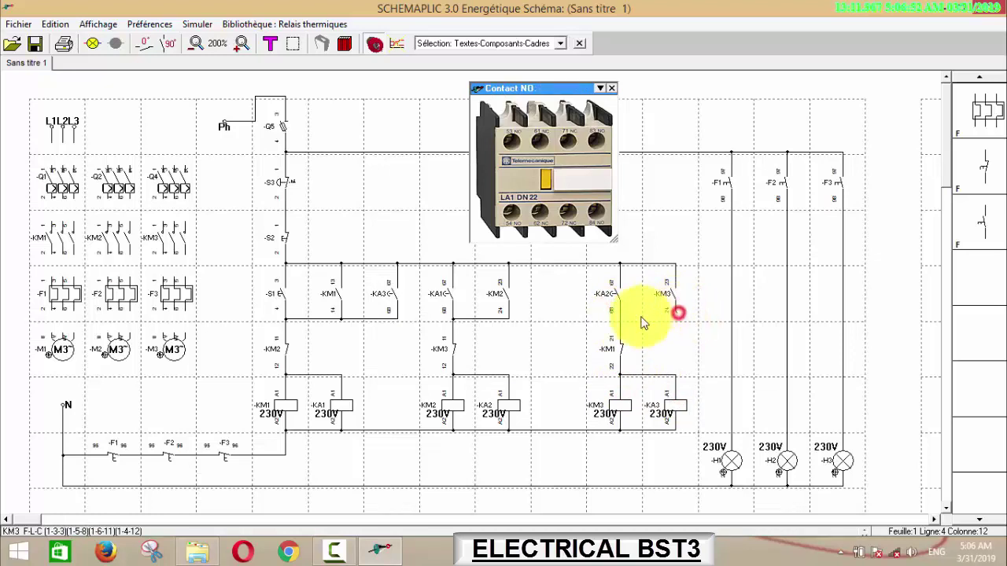
{"action": "left_click", "coordinate": [621, 312]}
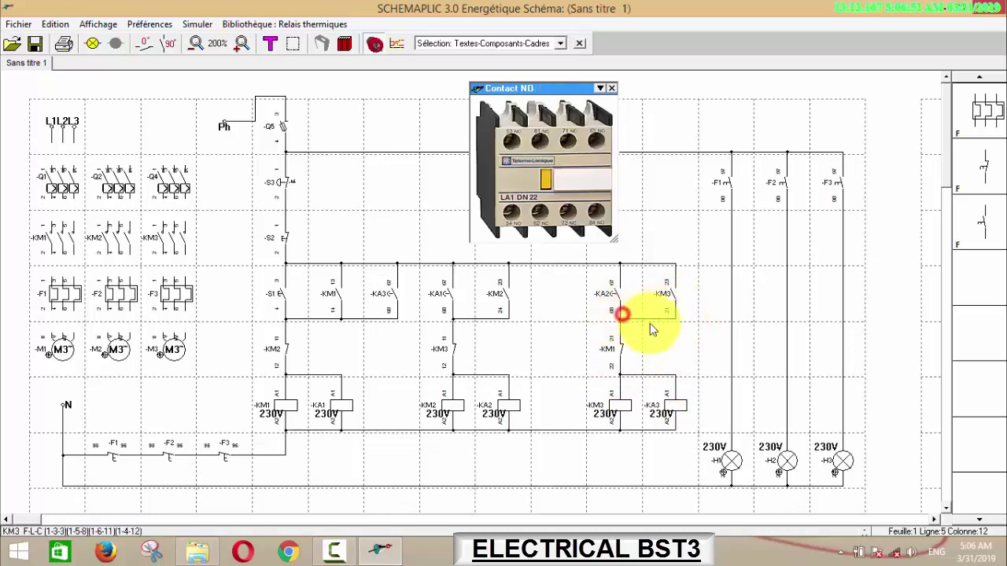
- Wire the sources L1, L2 and L3 to the upper terminals of breaker Q1 and branch the three phases to breaker Q2
{"action": "left_click", "coordinate": [55, 162]}
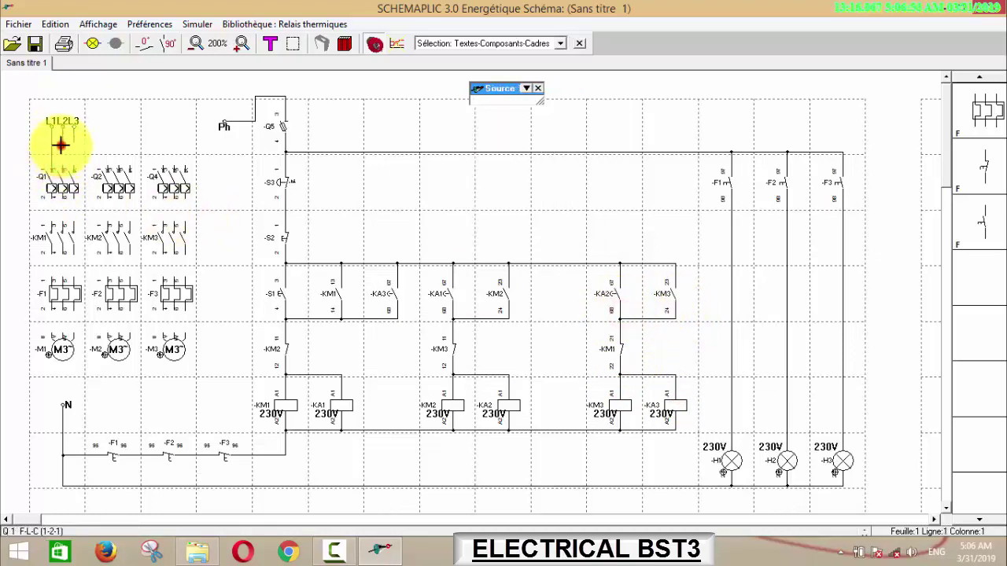
{"action": "left_click", "coordinate": [75, 162]}
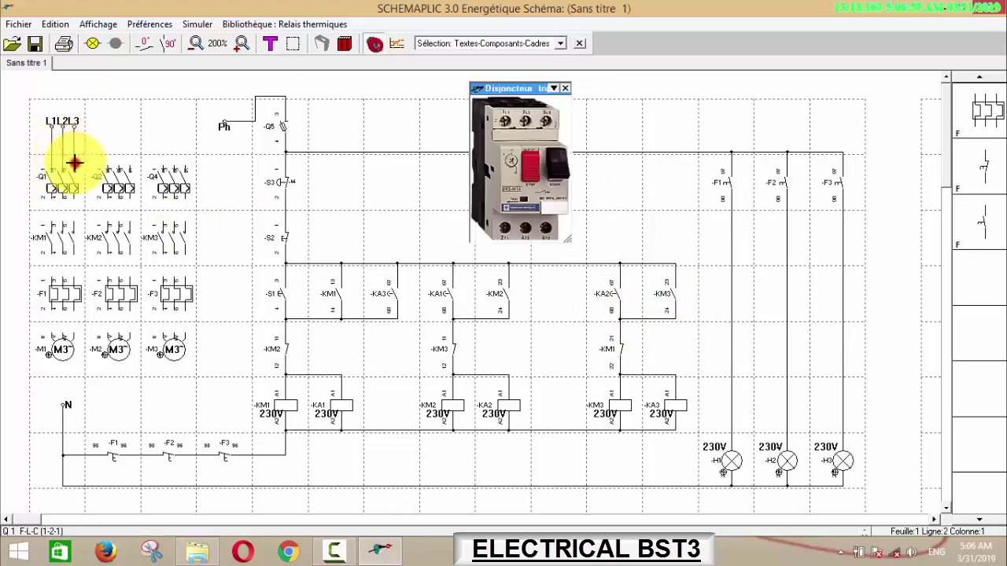
{"action": "left_click", "coordinate": [50, 162]}
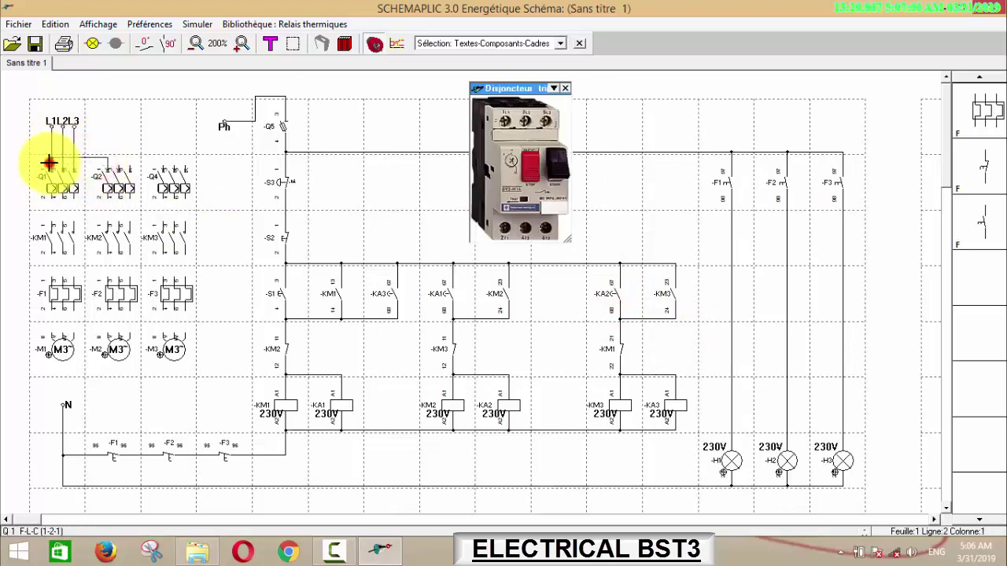
{"action": "left_click", "coordinate": [63, 163]}
{"action": "left_click", "coordinate": [75, 164]}
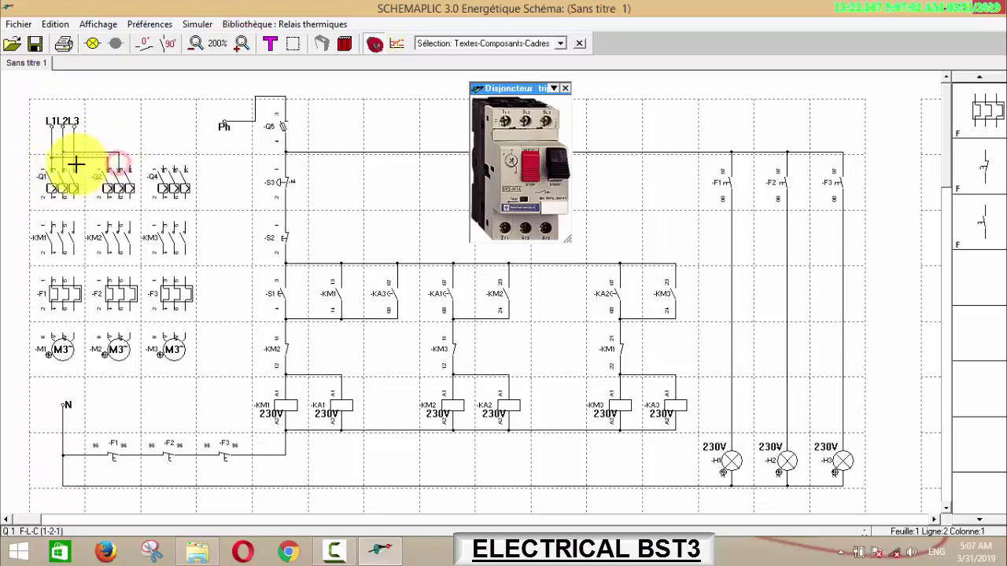
- Branch the three phases from the upper terminals of breaker Q2 to the upper terminals of breaker Q4
{"action": "left_click", "coordinate": [158, 164]}
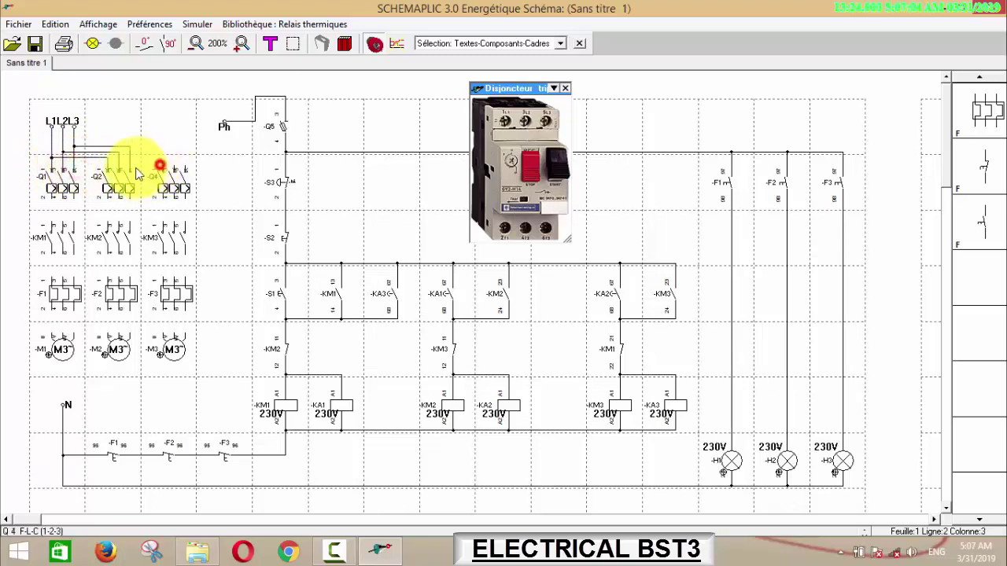
{"action": "left_click", "coordinate": [106, 167]}
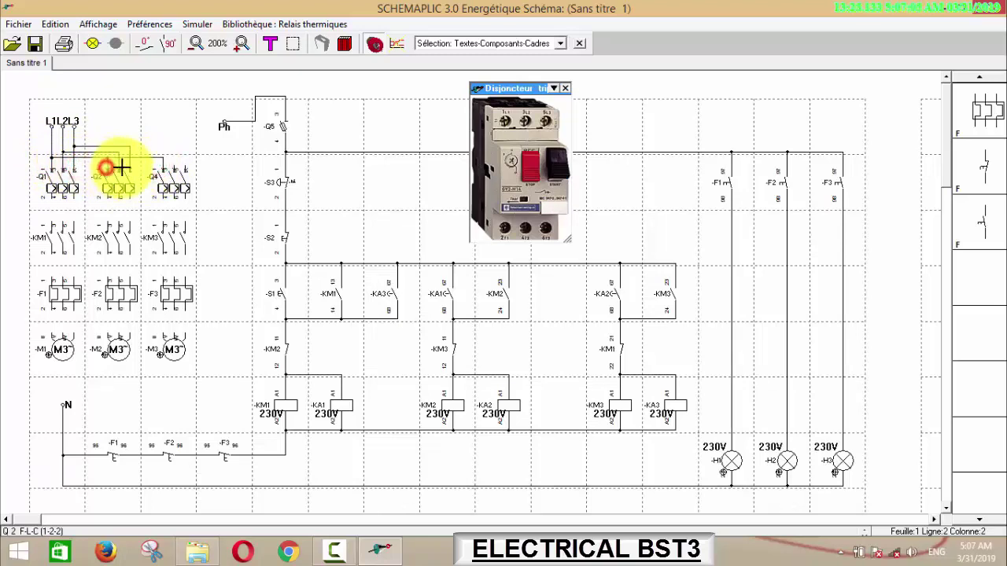
{"action": "left_click", "coordinate": [175, 165]}
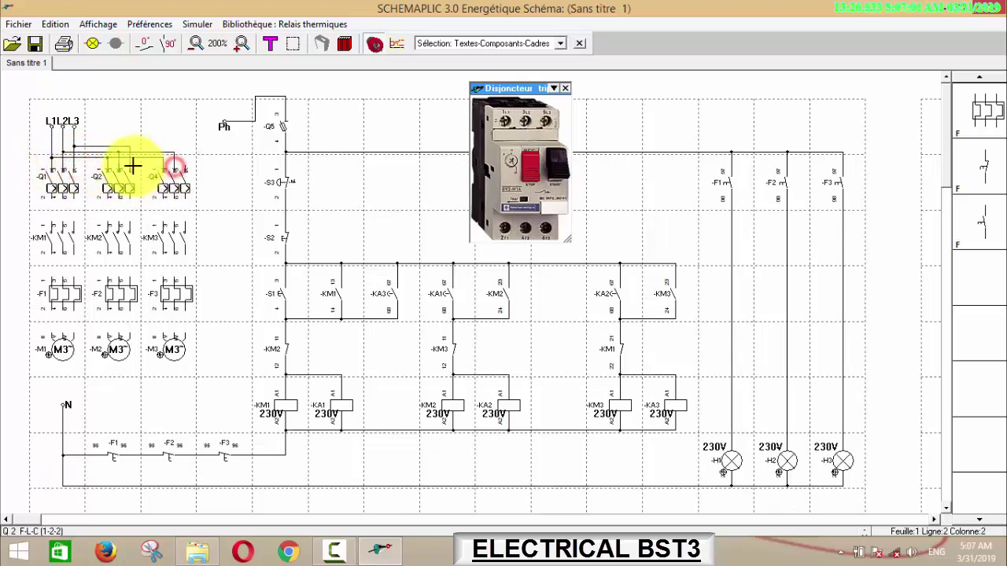
{"action": "left_click", "coordinate": [183, 163]}
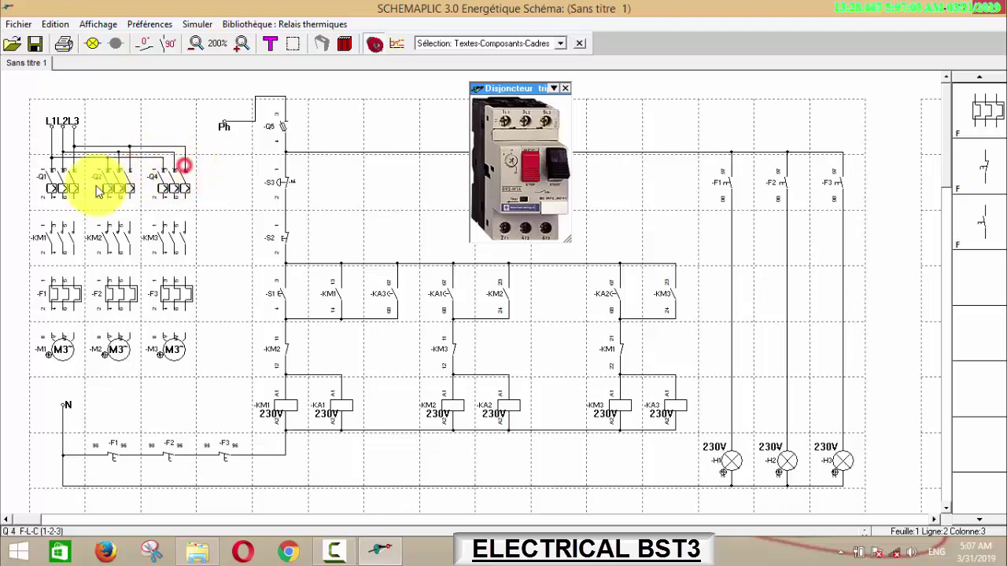
- Wire the three poles of breaker Q1 to contactor KM1 and from KM1 to thermal relay F1
{"action": "left_click", "coordinate": [52, 219]}
{"action": "left_click", "coordinate": [63, 198]}
{"action": "left_click", "coordinate": [65, 221]}
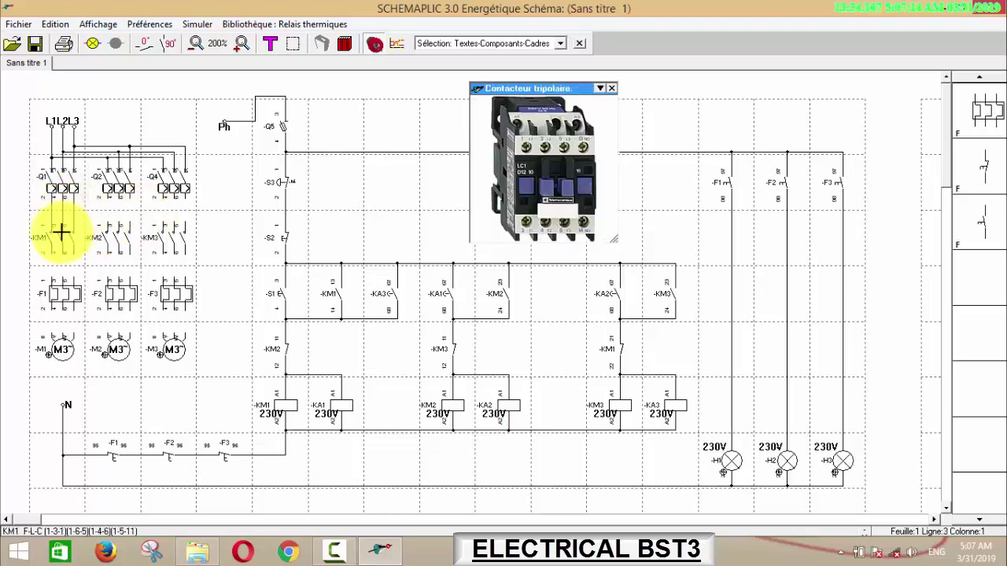
{"action": "left_click", "coordinate": [63, 281]}
{"action": "left_click", "coordinate": [73, 257]}
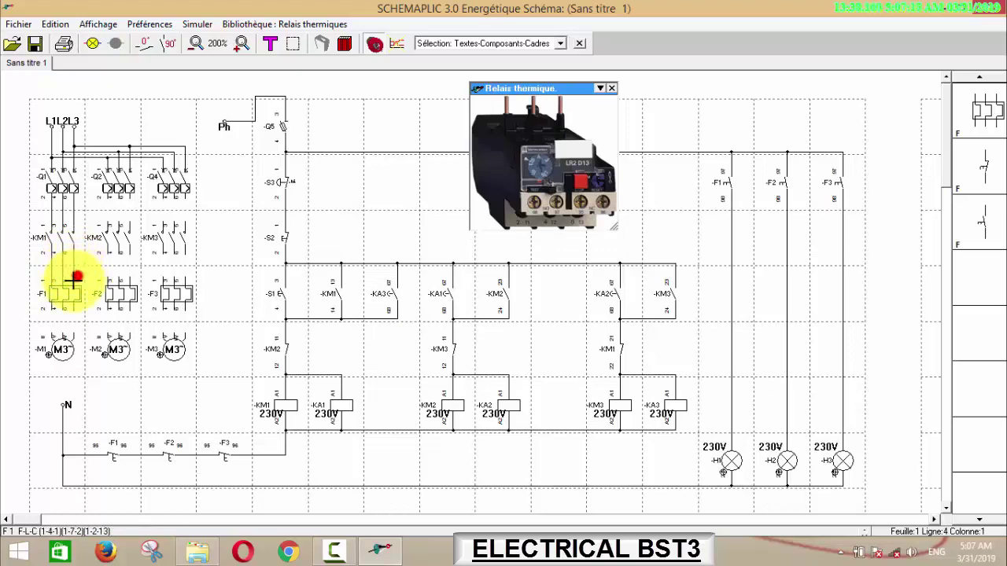
- Wire the three lower terminals of thermal relay F1 to motor M1
{"action": "left_click", "coordinate": [54, 331]}
{"action": "left_click", "coordinate": [61, 315]}
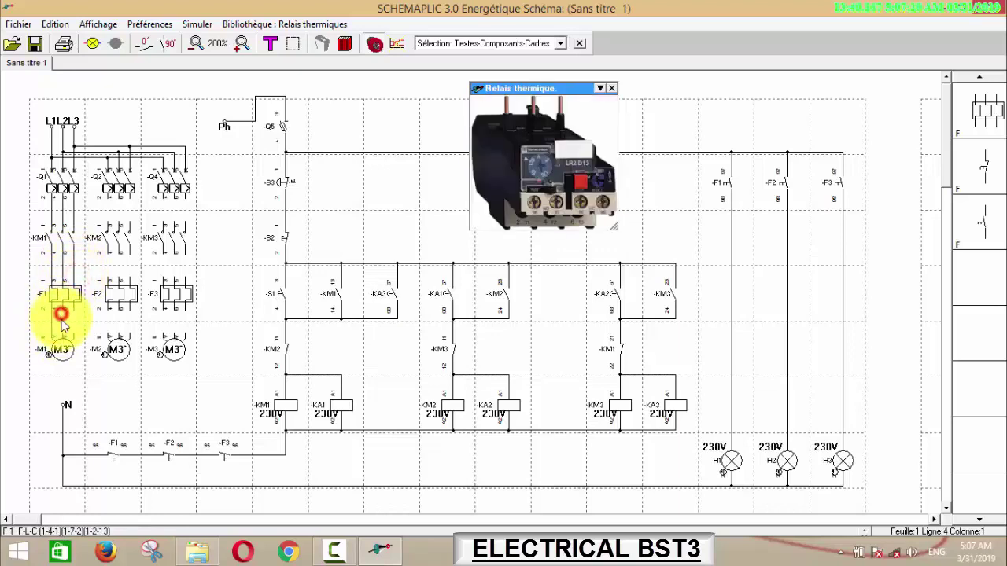
{"action": "left_click", "coordinate": [64, 333]}
{"action": "left_click", "coordinate": [72, 316]}
{"action": "left_click", "coordinate": [75, 333]}
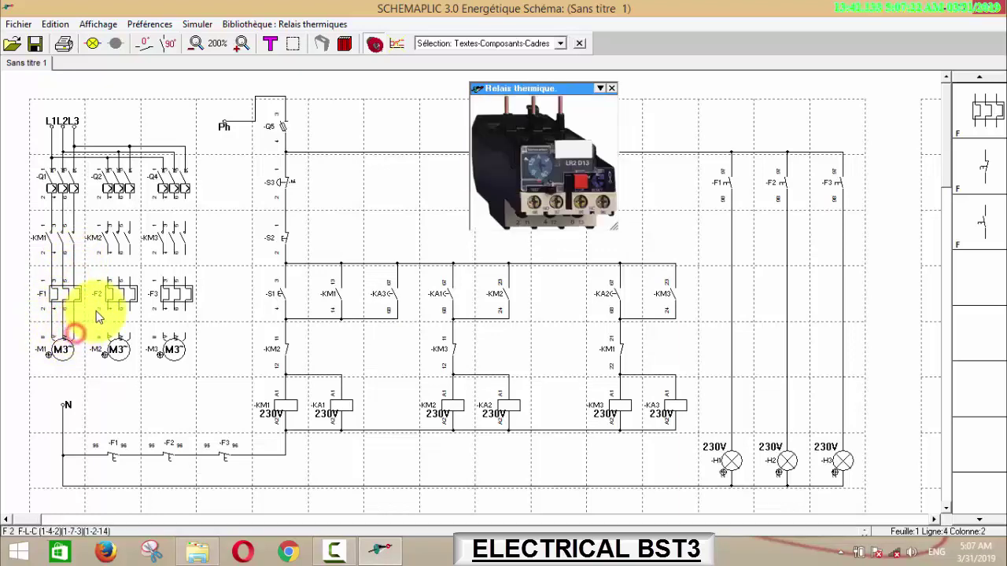
- Wire the three lower terminals of thermal relay F2 to motor M2
{"action": "left_click", "coordinate": [101, 332]}
{"action": "left_click", "coordinate": [119, 315]}
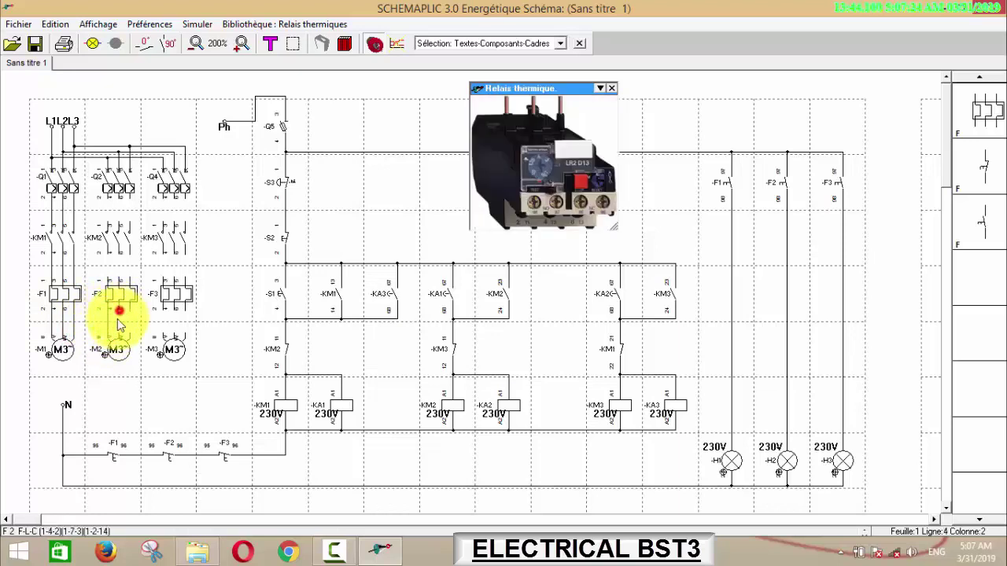
{"action": "left_click", "coordinate": [119, 333]}
{"action": "left_click", "coordinate": [128, 315]}
{"action": "left_click", "coordinate": [129, 332]}
- Wire the three lower terminals of thermal relay F3 to motor M3
{"action": "left_click", "coordinate": [162, 313]}
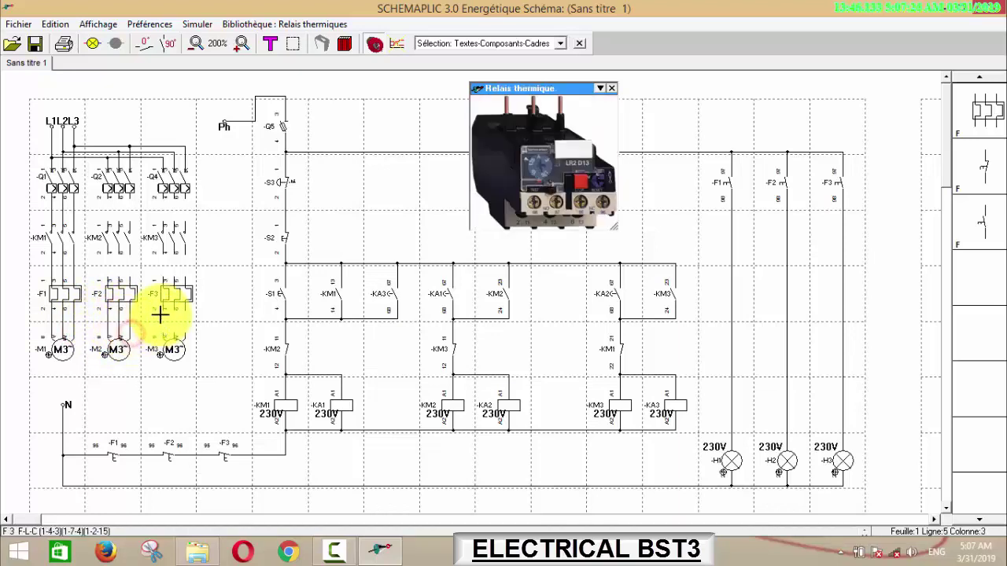
{"action": "left_click", "coordinate": [161, 332]}
{"action": "left_click", "coordinate": [176, 314]}
{"action": "left_click", "coordinate": [175, 330]}
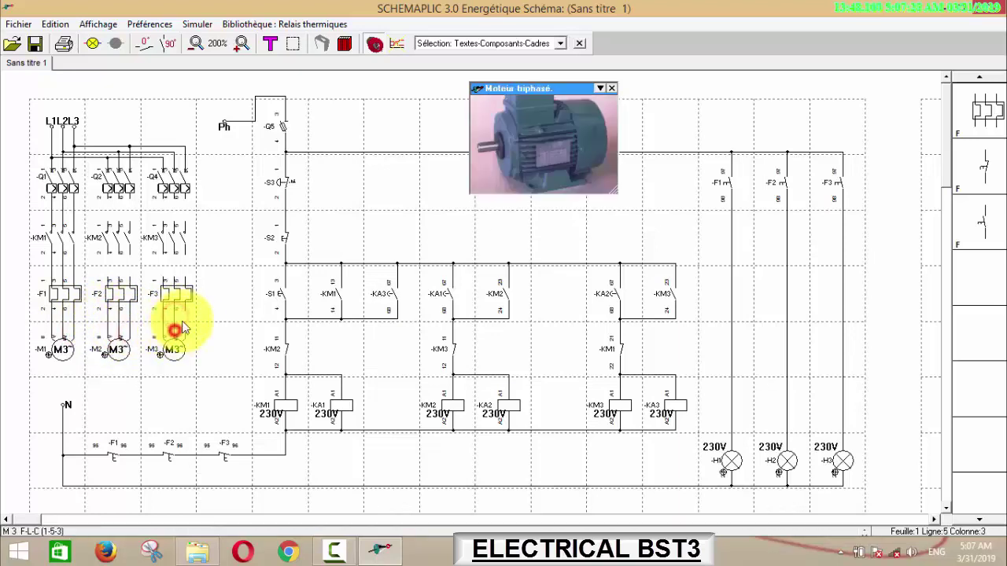
{"action": "left_click", "coordinate": [187, 314]}
{"action": "left_click", "coordinate": [191, 333]}
{"action": "left_click", "coordinate": [193, 311]}
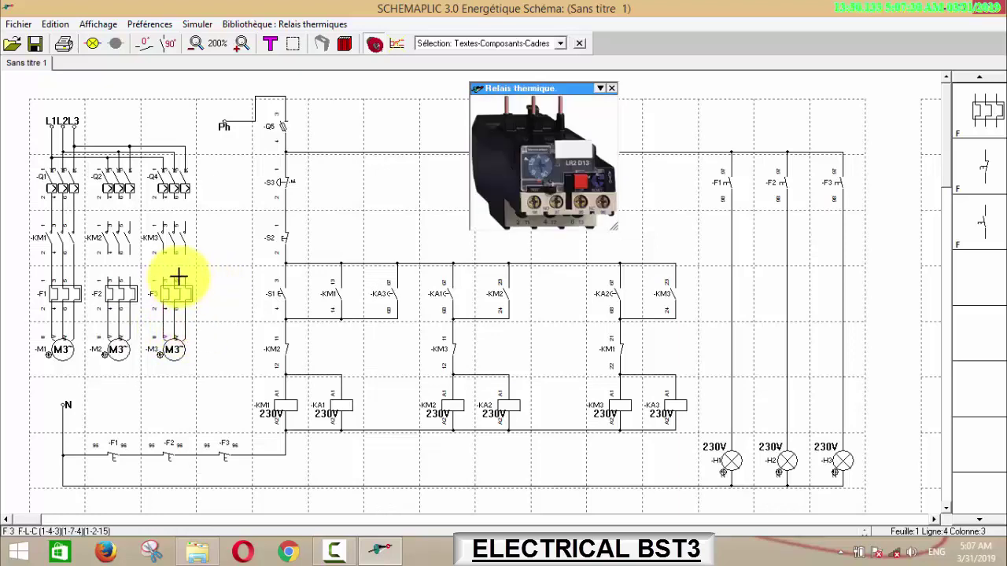
- Wire the three poles of contactor KM3 down to thermal relay F3 and up to breaker Q4
{"action": "left_click", "coordinate": [187, 252]}
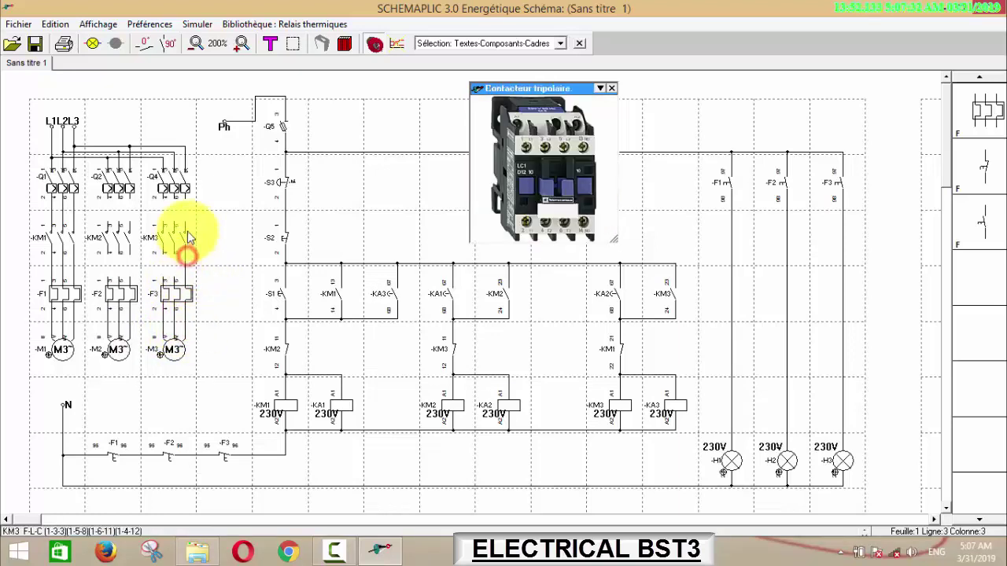
{"action": "left_click", "coordinate": [187, 198]}
{"action": "left_click", "coordinate": [173, 219]}
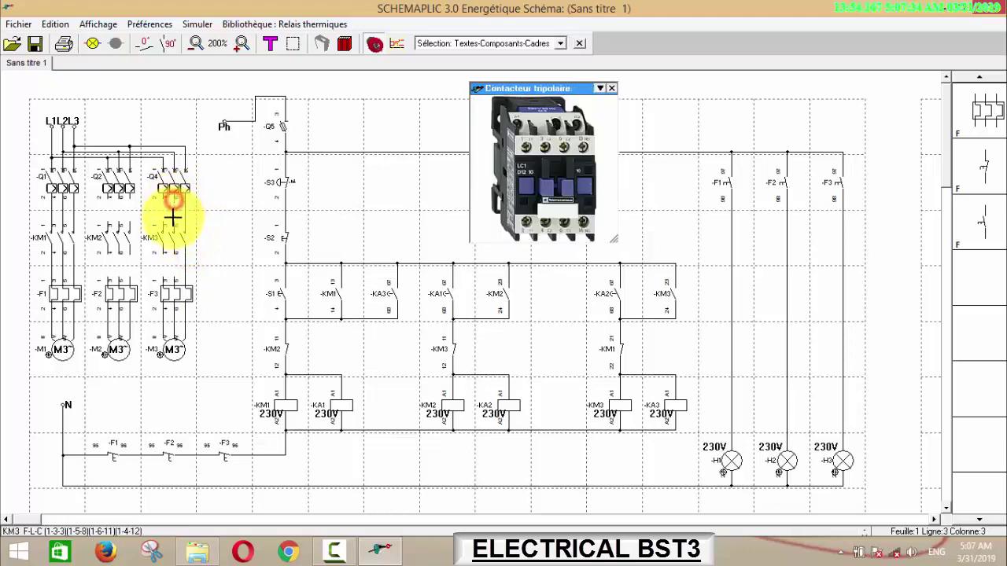
{"action": "left_click", "coordinate": [173, 274]}
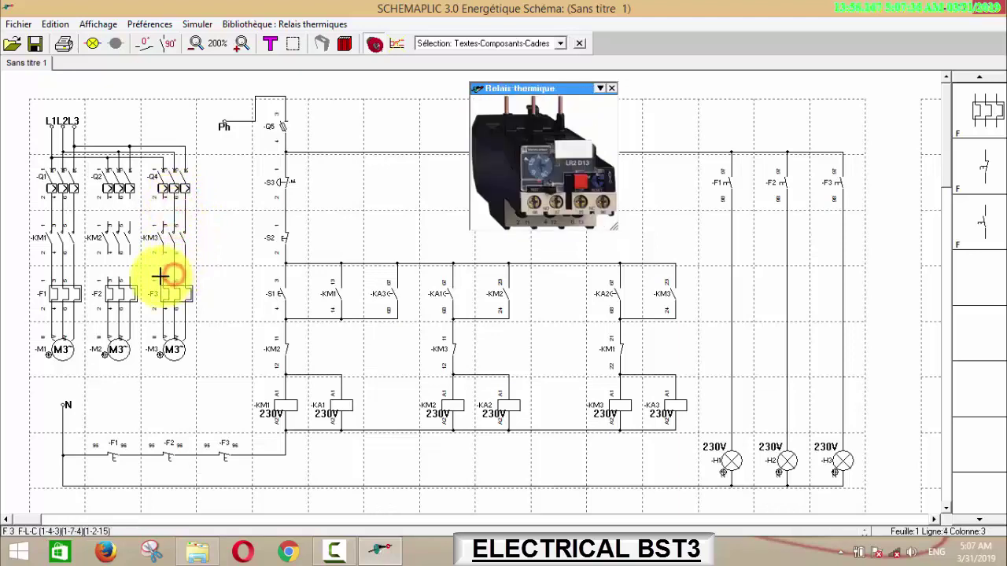
{"action": "left_click", "coordinate": [162, 268]}
{"action": "left_click", "coordinate": [162, 218]}
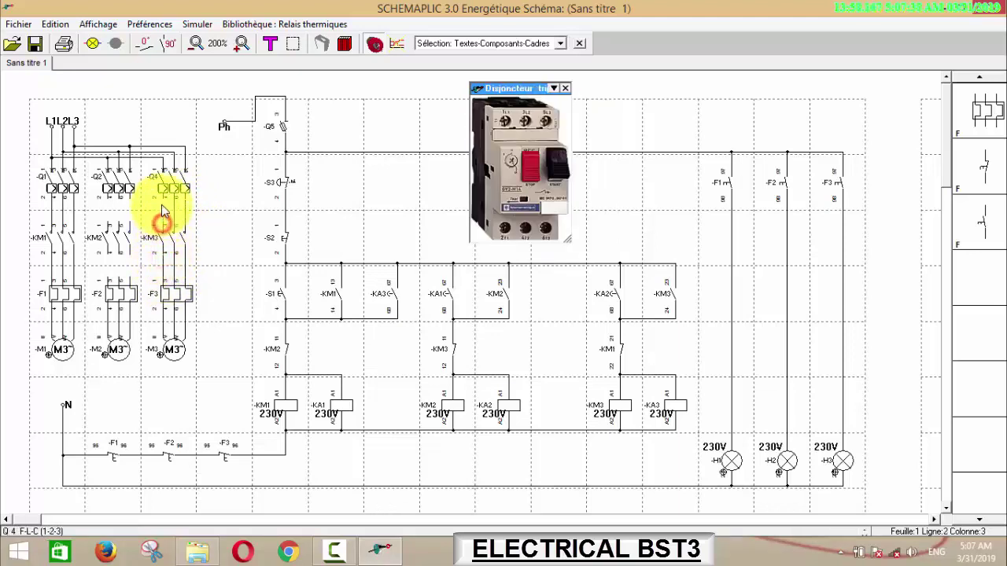
- Wire the three upper poles of contactor KM2 up to breaker Q2
{"action": "left_click", "coordinate": [129, 226]}
{"action": "left_click", "coordinate": [115, 203]}
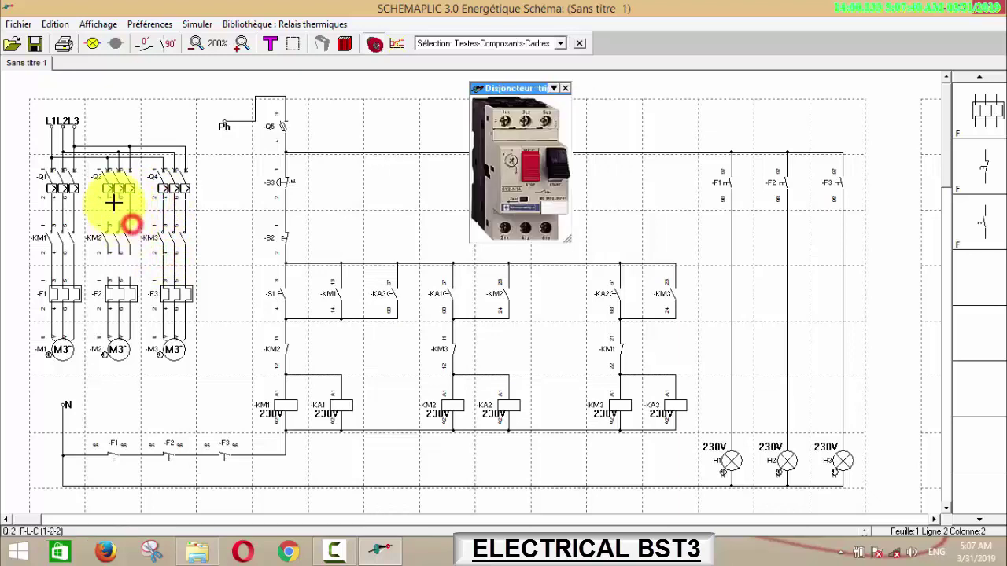
{"action": "left_click", "coordinate": [117, 219]}
{"action": "left_click", "coordinate": [108, 198]}
{"action": "left_click", "coordinate": [110, 219]}
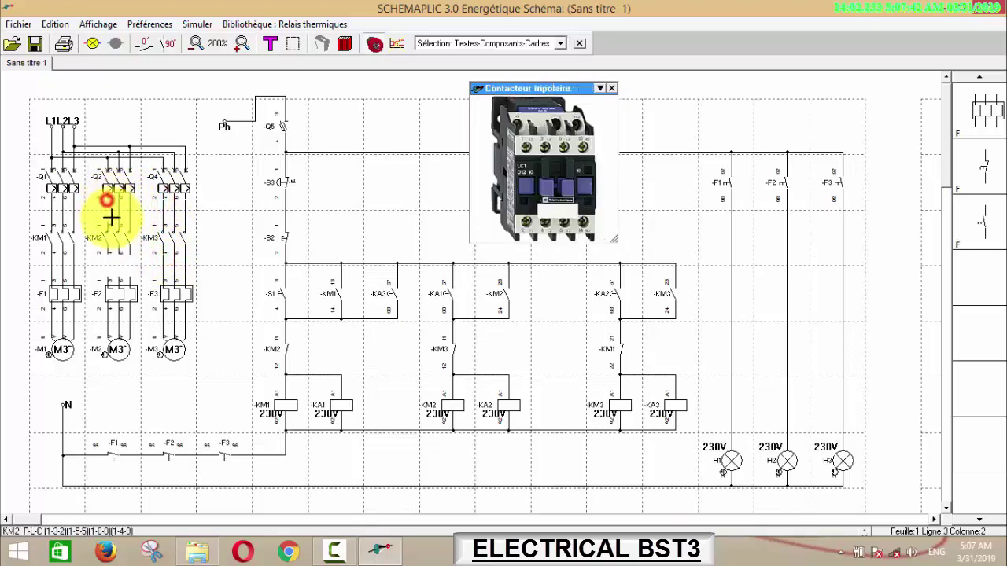
- Wire the three lower poles of contactor KM2 down to thermal relay F2
{"action": "left_click", "coordinate": [104, 253]}
{"action": "left_click", "coordinate": [108, 250]}
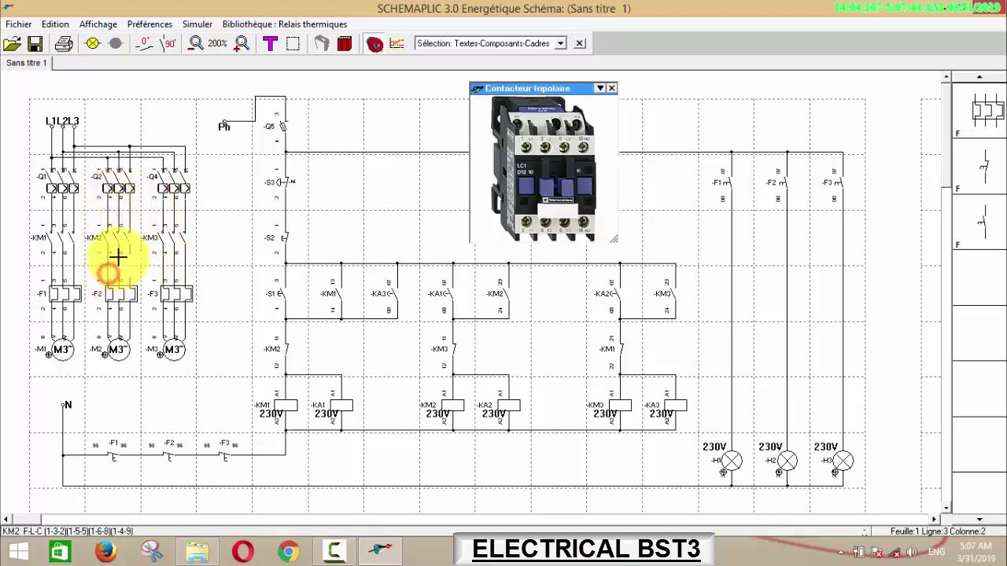
{"action": "left_click", "coordinate": [118, 257]}
{"action": "left_click", "coordinate": [126, 262]}
{"action": "left_click", "coordinate": [131, 273]}
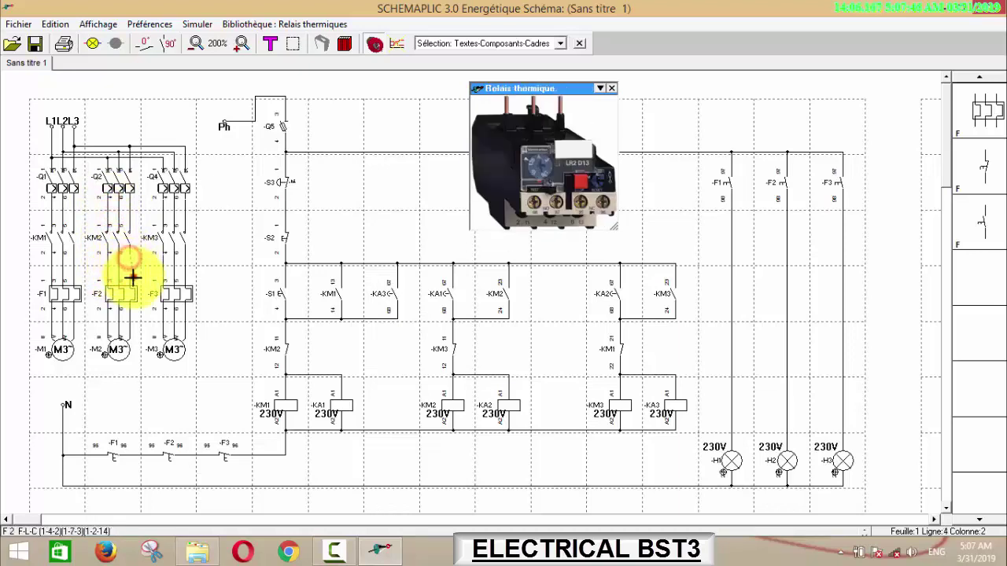
{"action": "left_click", "coordinate": [147, 318]}
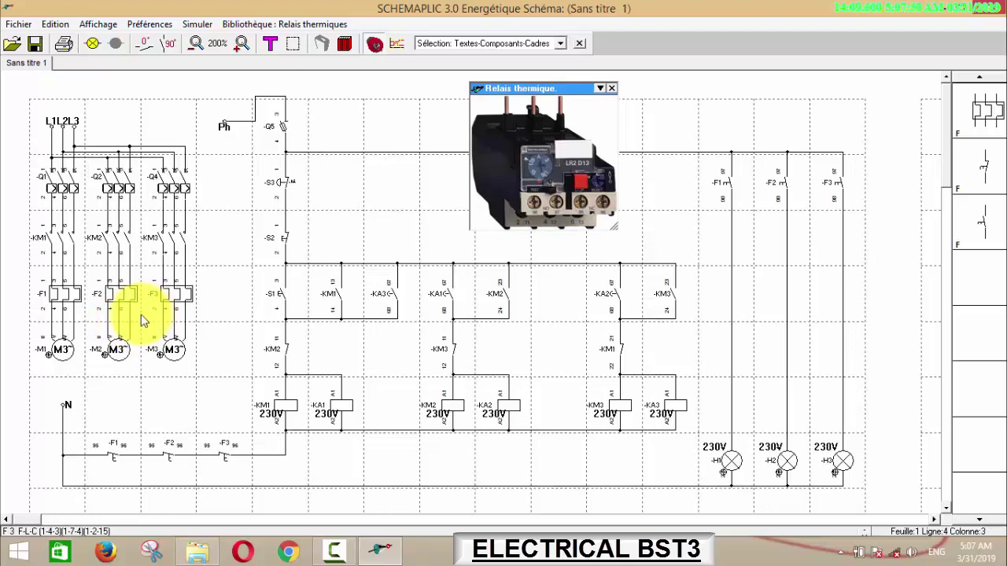
- Start the circuit simulation and close breakers Q1, Q2 and Q4 plus the control-circuit fuse switch Q5
{"action": "left_click", "coordinate": [92, 44]}
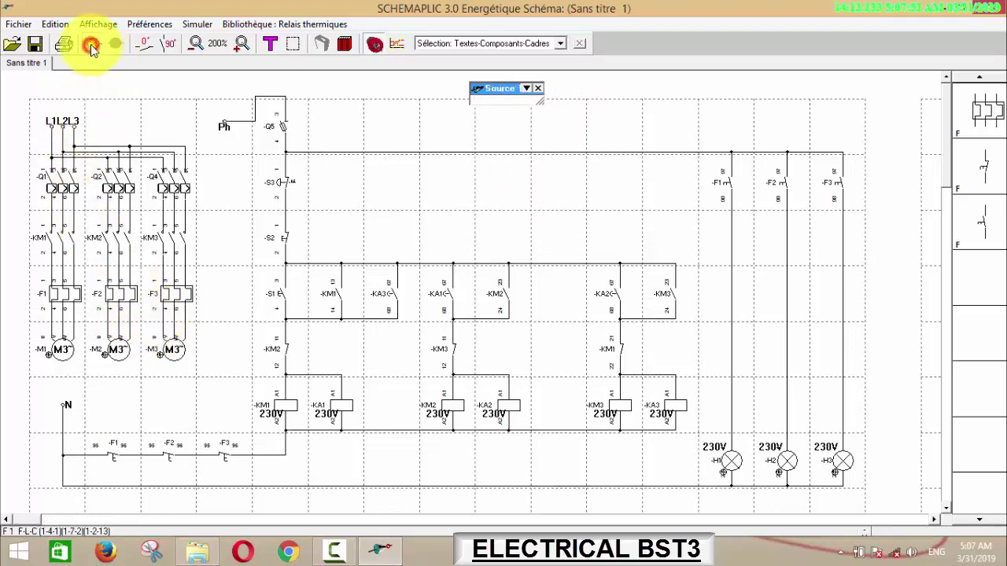
{"action": "left_click", "coordinate": [67, 187]}
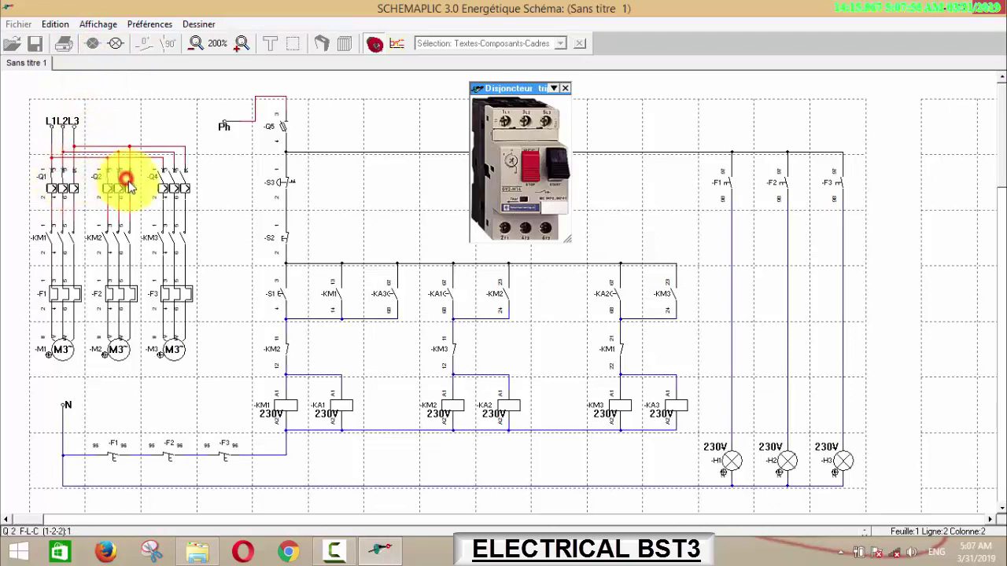
{"action": "left_click", "coordinate": [170, 182]}
{"action": "left_click", "coordinate": [287, 127]}
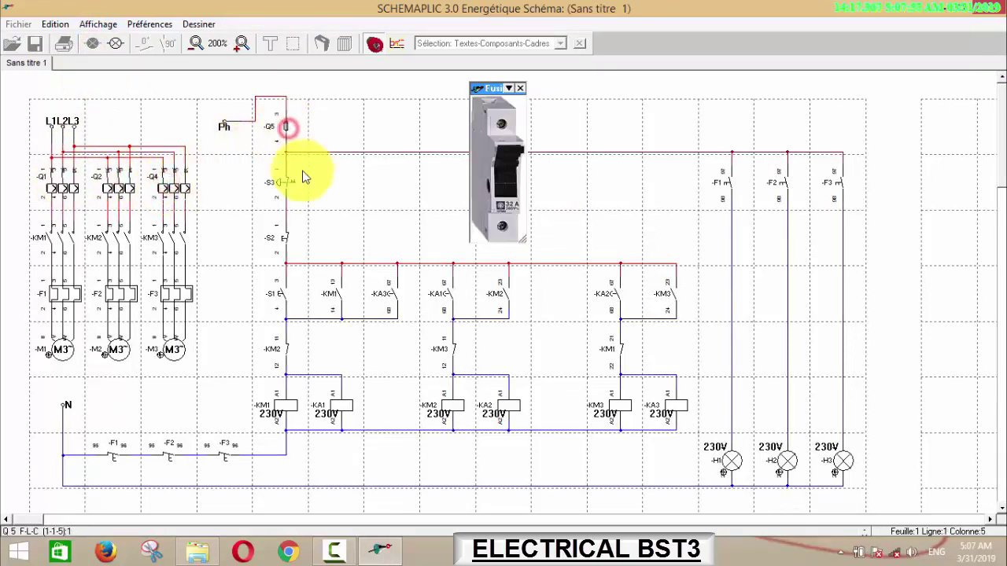
- Start the motor cycle with S1 and test the F1 protection by tripping, clearing and resetting thermal relay F1
{"action": "left_click", "coordinate": [276, 294]}
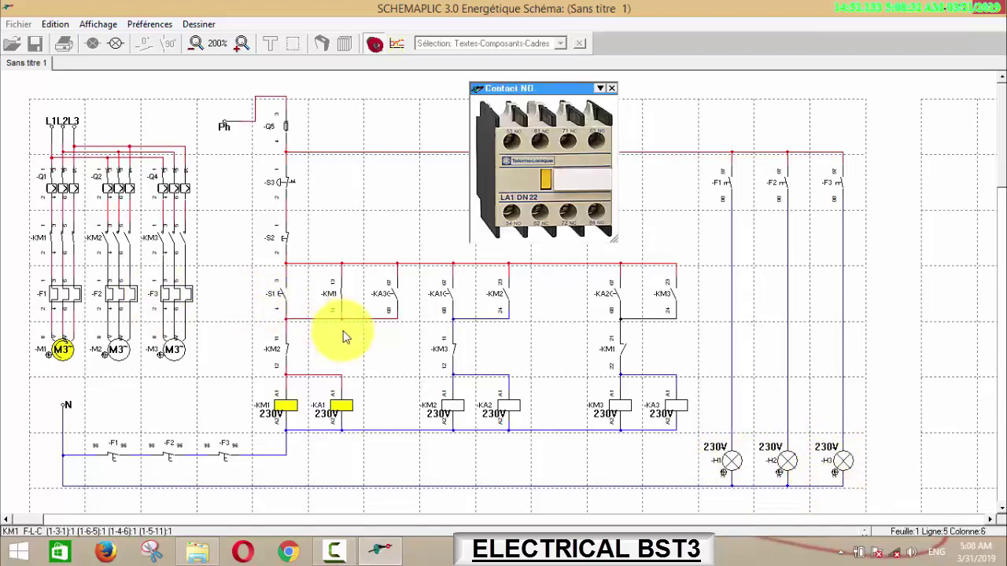
{"action": "left_click", "coordinate": [54, 294]}
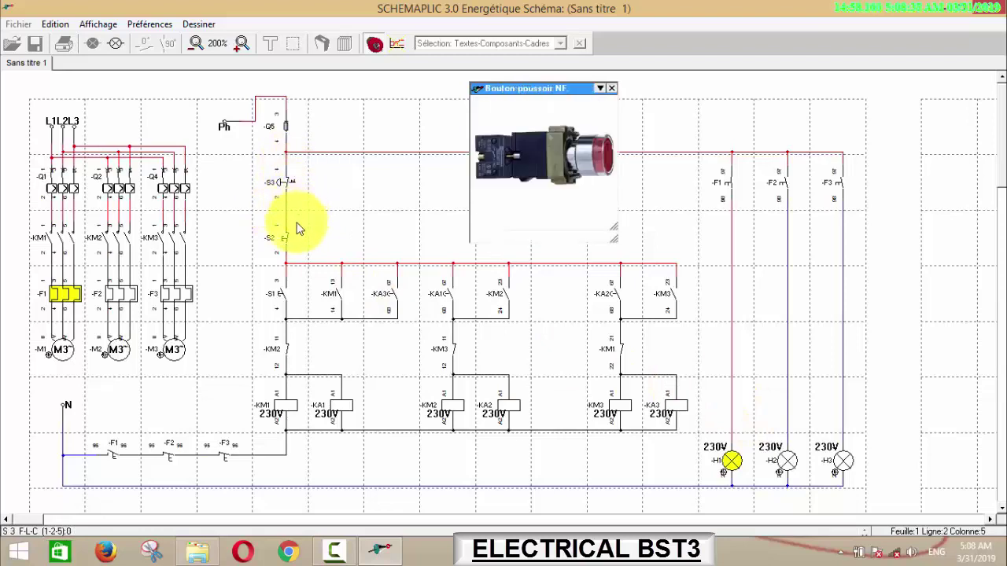
{"action": "left_click", "coordinate": [63, 294]}
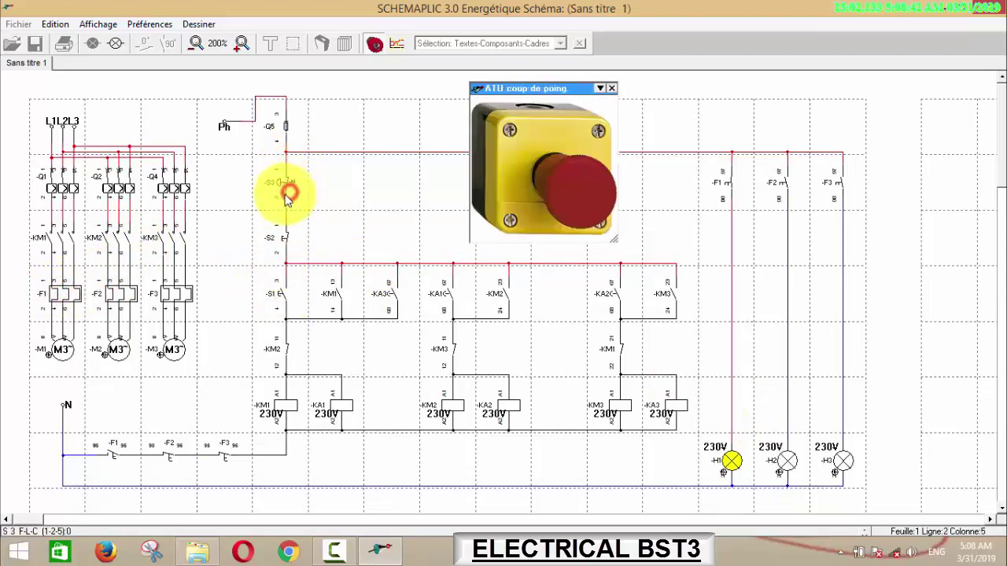
{"action": "left_click", "coordinate": [718, 201]}
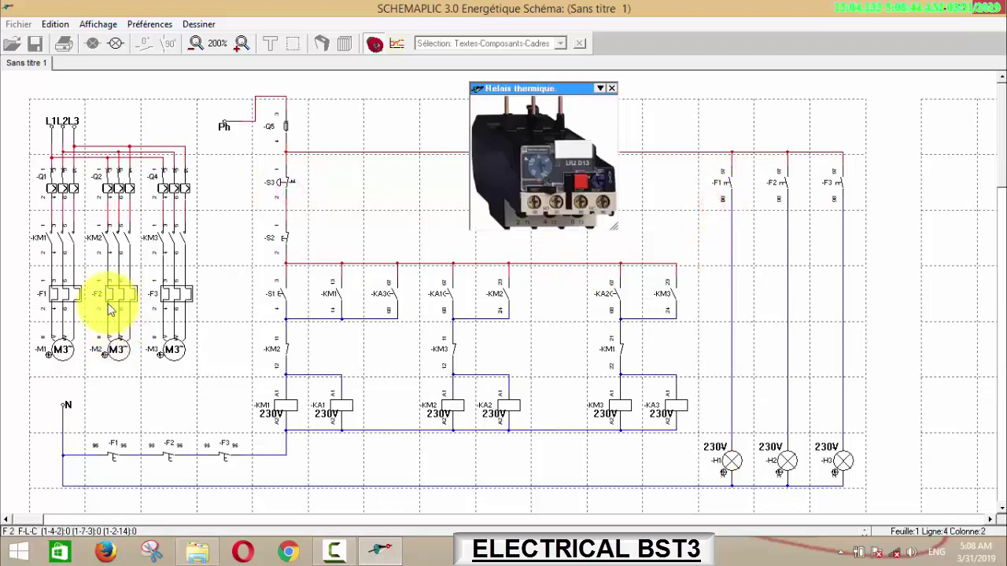
- Restart the motor cycle with S1, trip thermal relay F2 and operate stop buttons S2 and S3 during the fault
{"action": "left_click", "coordinate": [274, 293]}
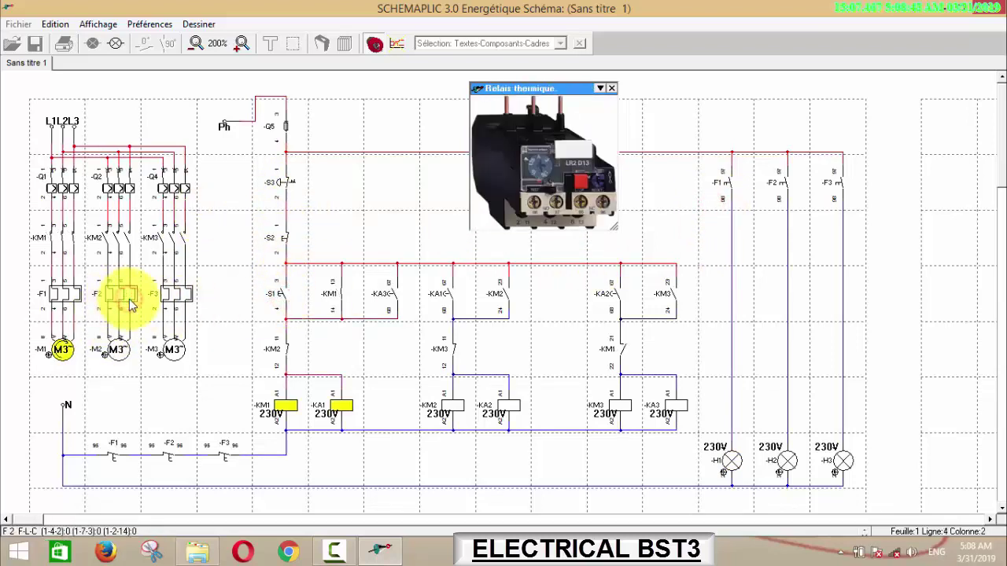
{"action": "left_click", "coordinate": [129, 301]}
{"action": "left_click", "coordinate": [288, 248]}
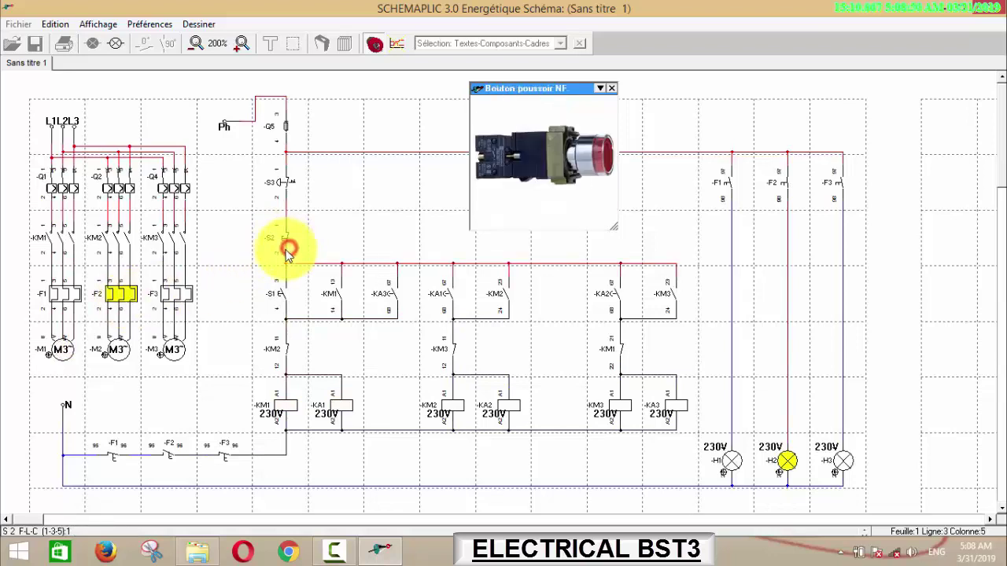
{"action": "left_click", "coordinate": [285, 182]}
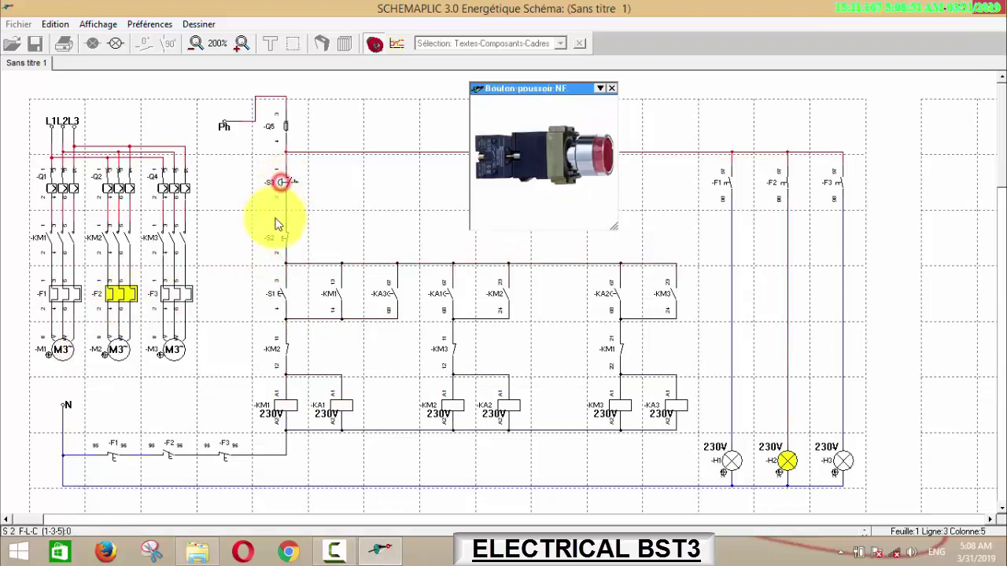
- Clear the overload on thermal relay F2 and reset its contact in the H2 lamp branch
{"action": "left_click", "coordinate": [748, 211]}
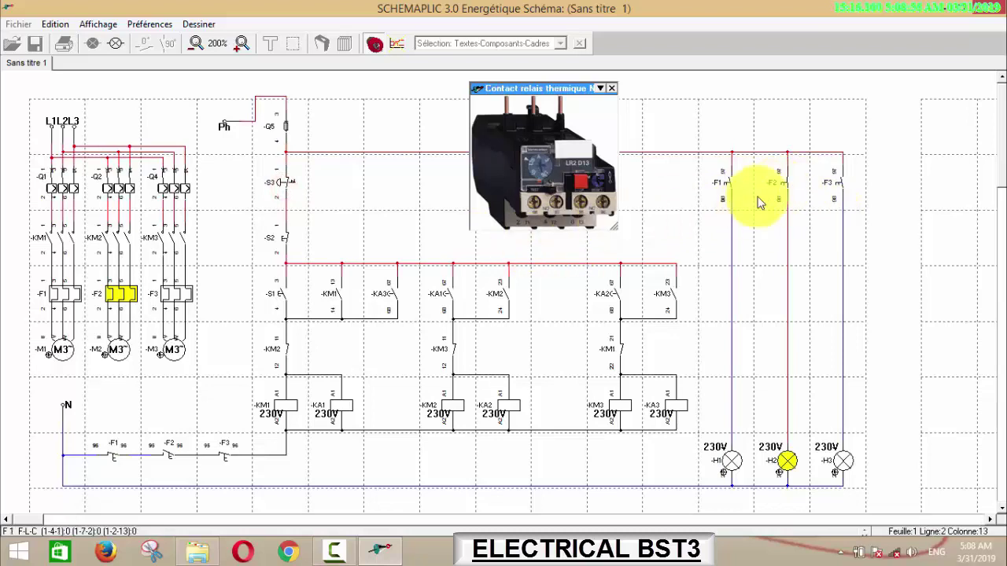
{"action": "left_click", "coordinate": [781, 183]}
{"action": "left_click", "coordinate": [126, 295]}
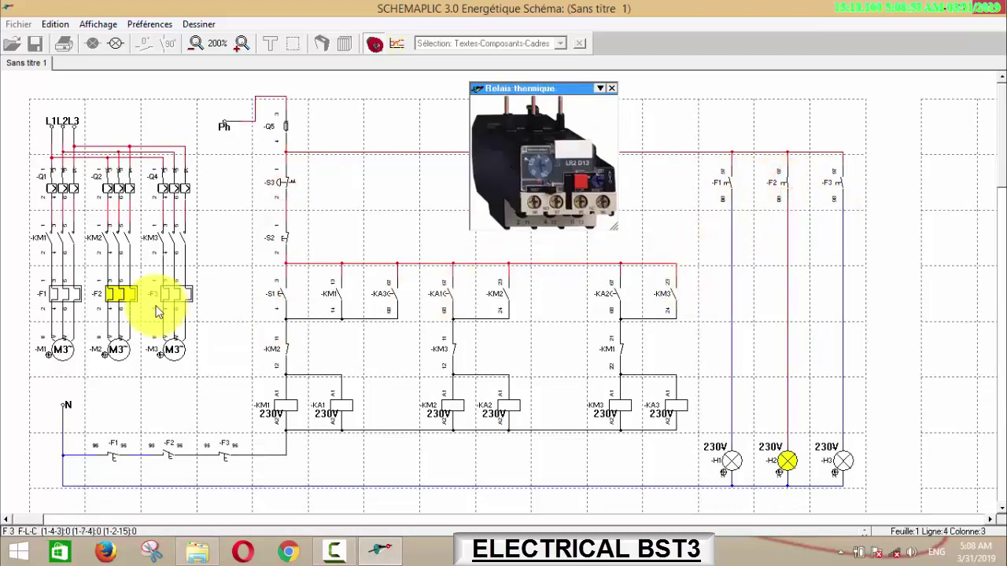
{"action": "left_click", "coordinate": [785, 186]}
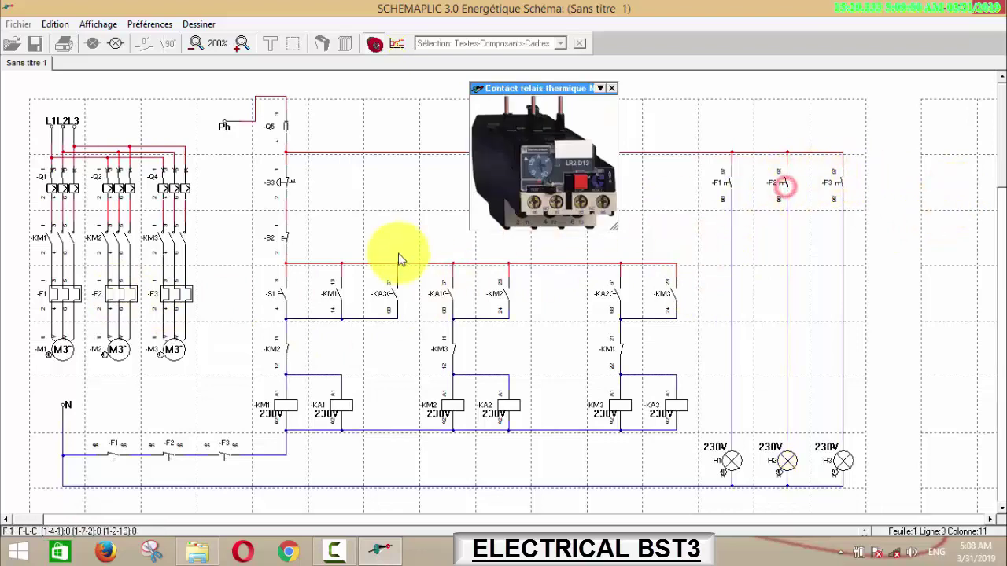
- Run the motor cycle from S1 until M3 operates, and test the F3 protection by tripping and resetting thermal relay F3
{"action": "left_click", "coordinate": [283, 289]}
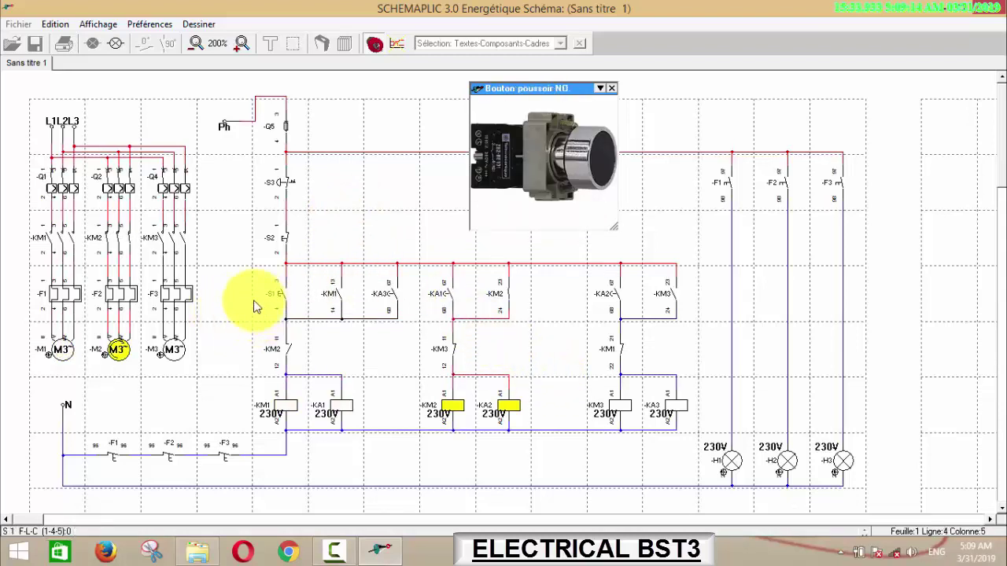
{"action": "left_click", "coordinate": [183, 293]}
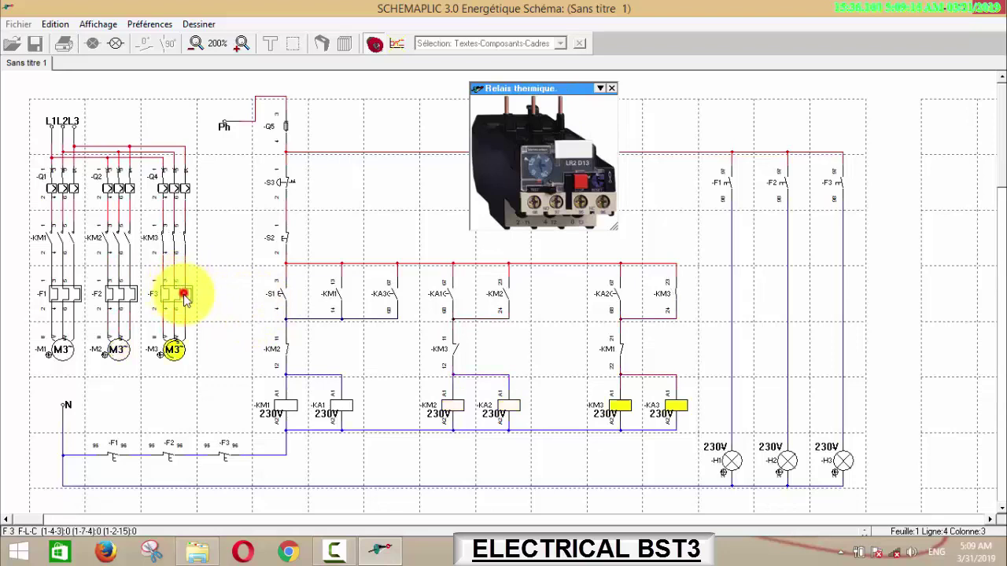
{"action": "left_click", "coordinate": [282, 274]}
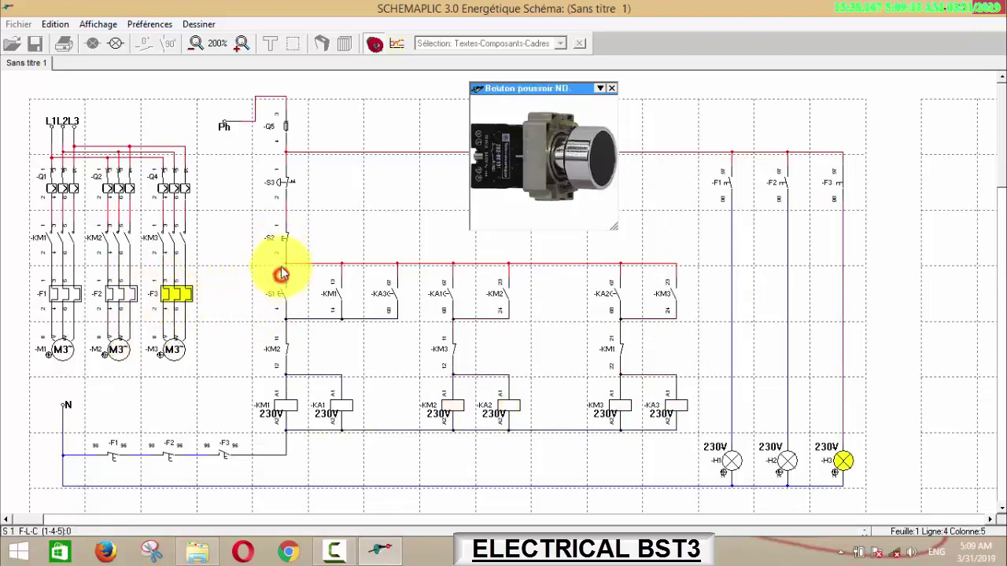
{"action": "left_click", "coordinate": [837, 189]}
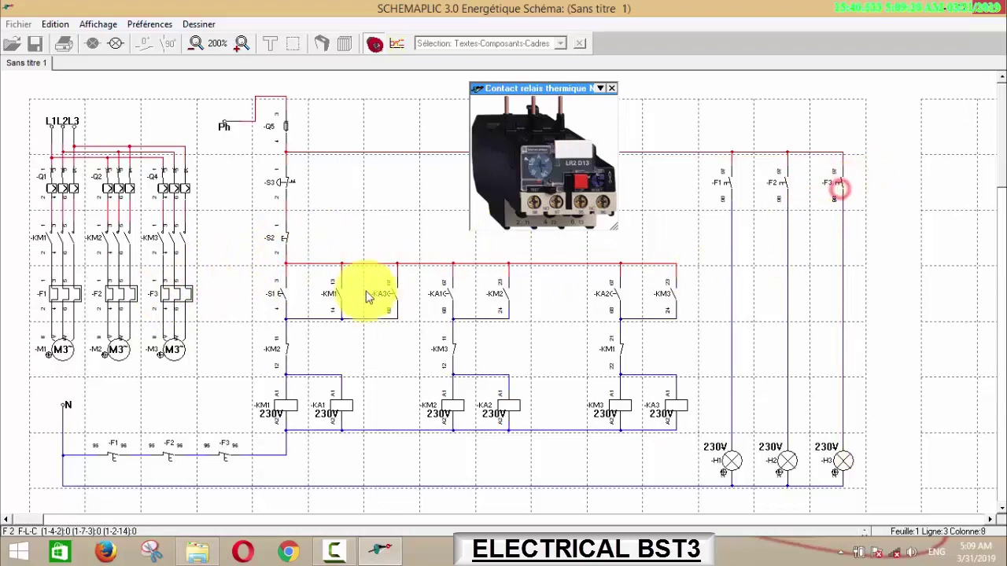
- Test the emergency stop by running the cycle from S1, actuating and releasing S3, and restarting the cycle with S1
{"action": "left_click", "coordinate": [285, 238]}
{"action": "left_click", "coordinate": [283, 293]}
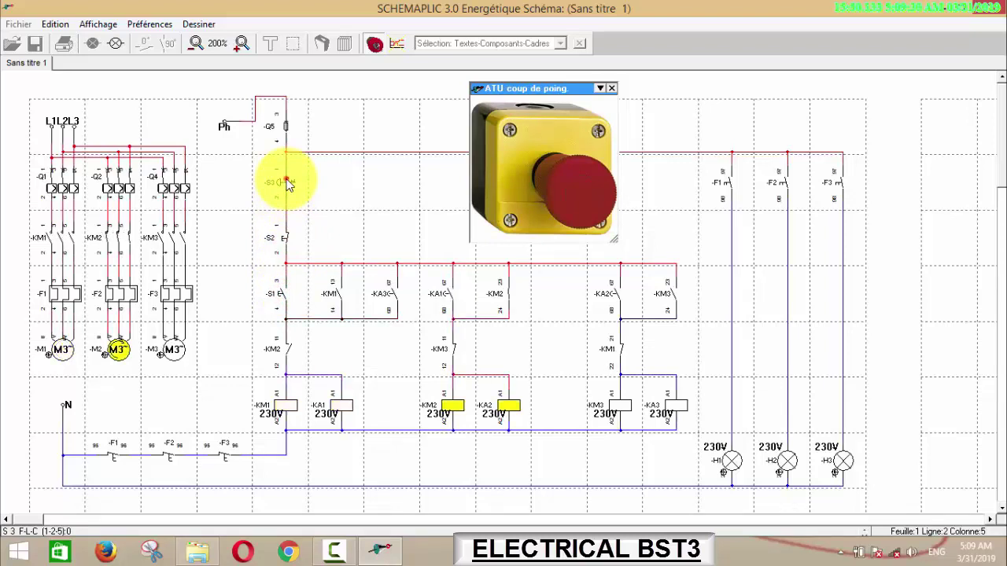
{"action": "left_click", "coordinate": [288, 183]}
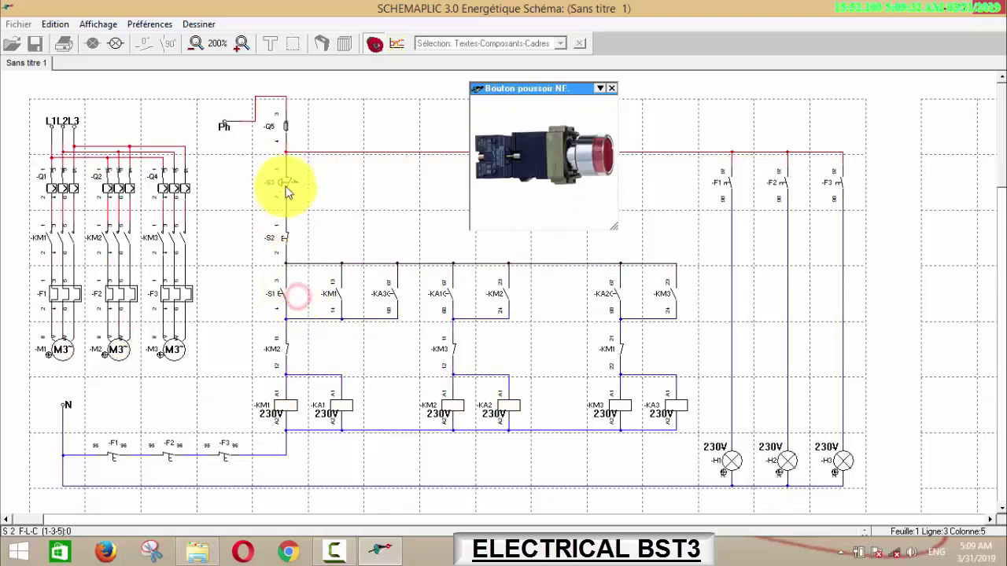
{"action": "left_click", "coordinate": [287, 184]}
{"action": "left_click", "coordinate": [292, 303]}
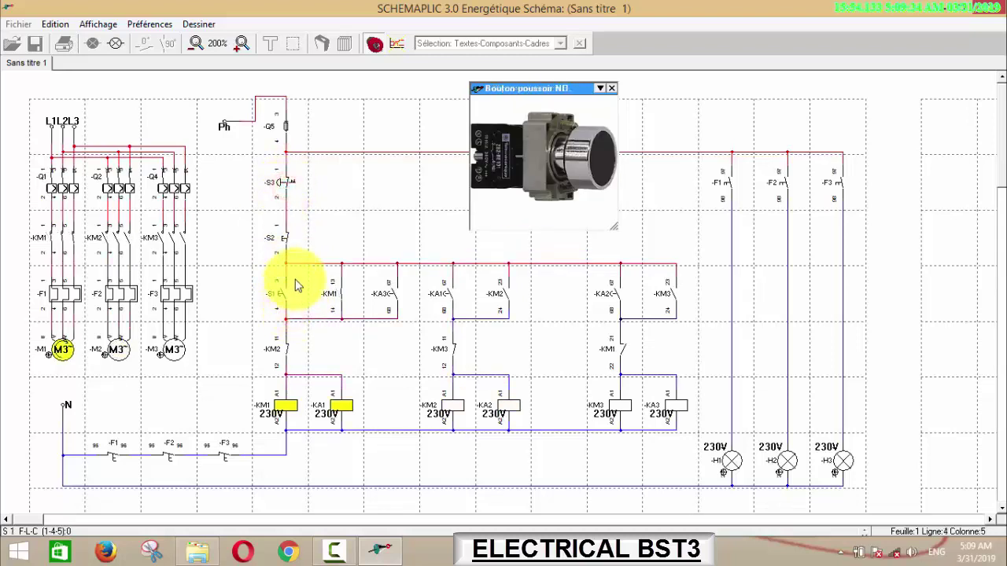